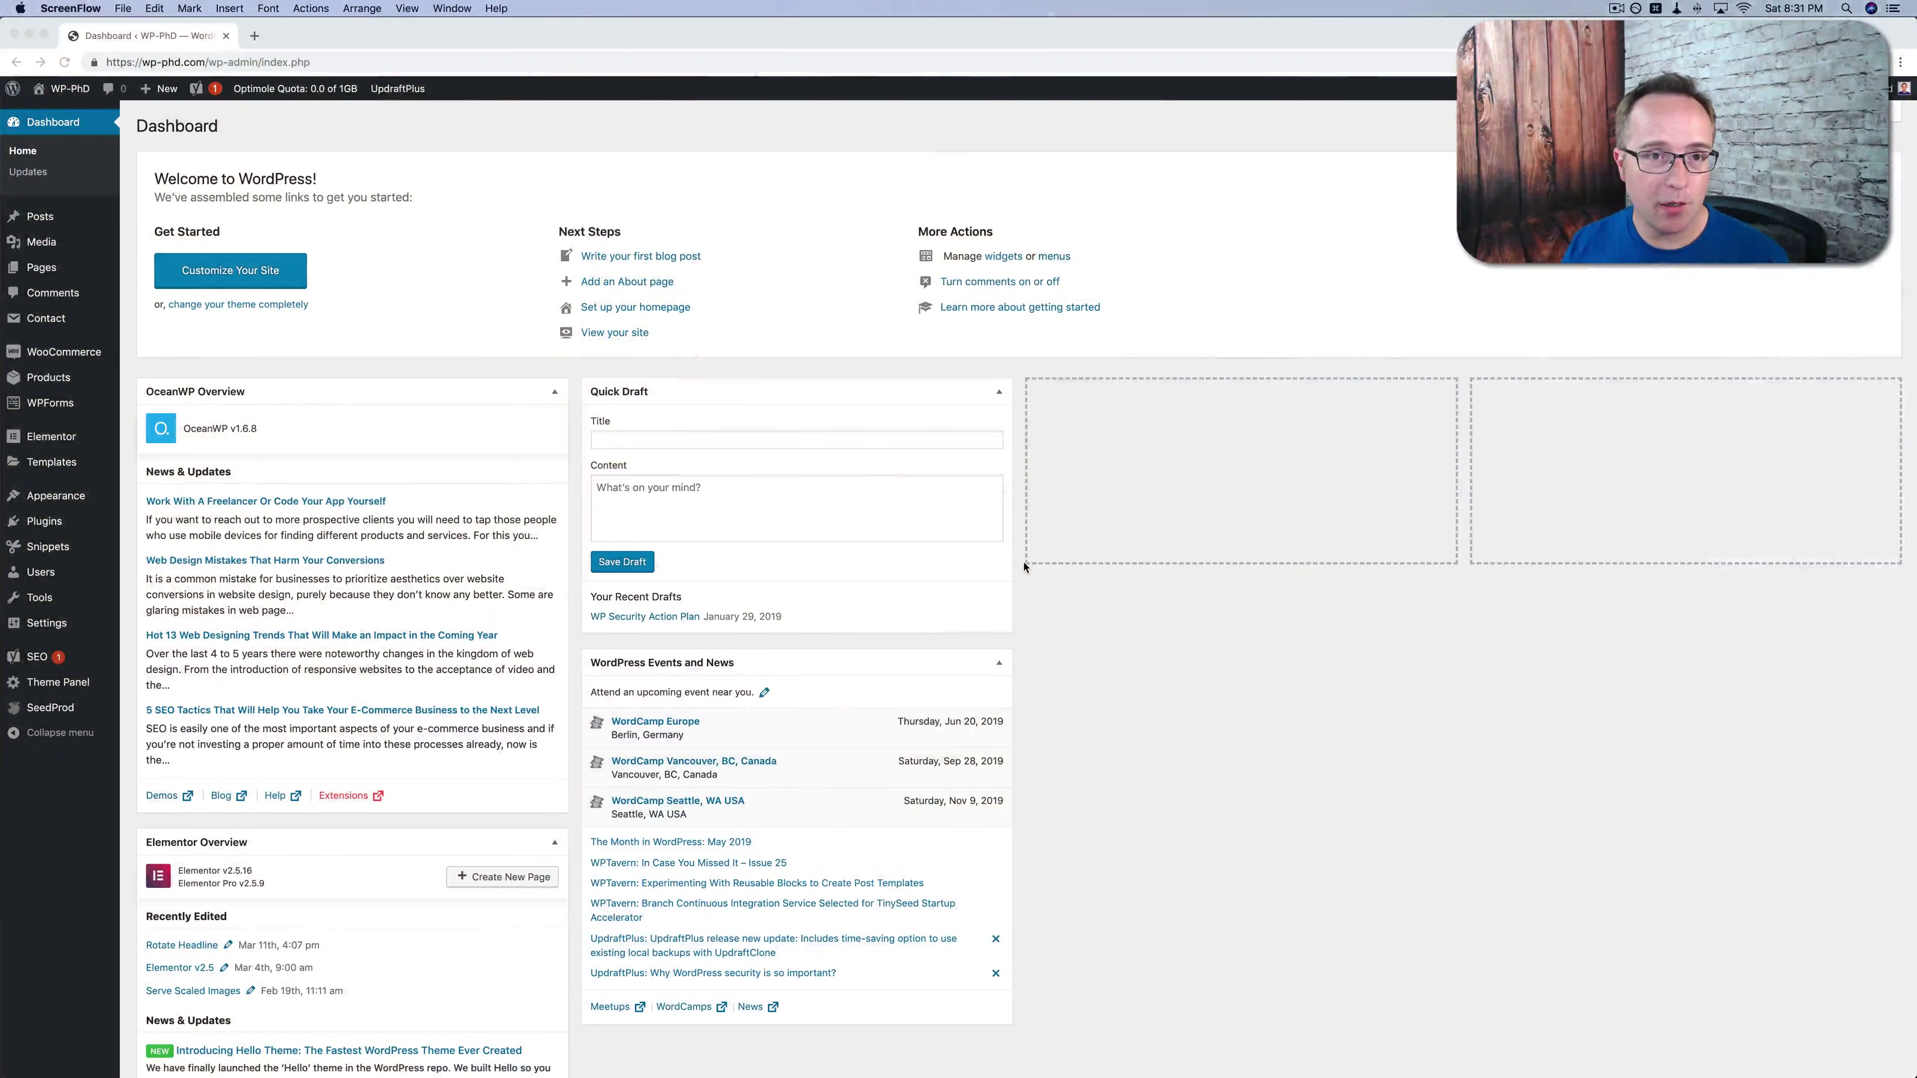
Search the plugin directory for 'age gate', then install and activate the Age Gate plugin.
left_click(38, 522)
mouse_move(64, 529)
left_click(151, 546)
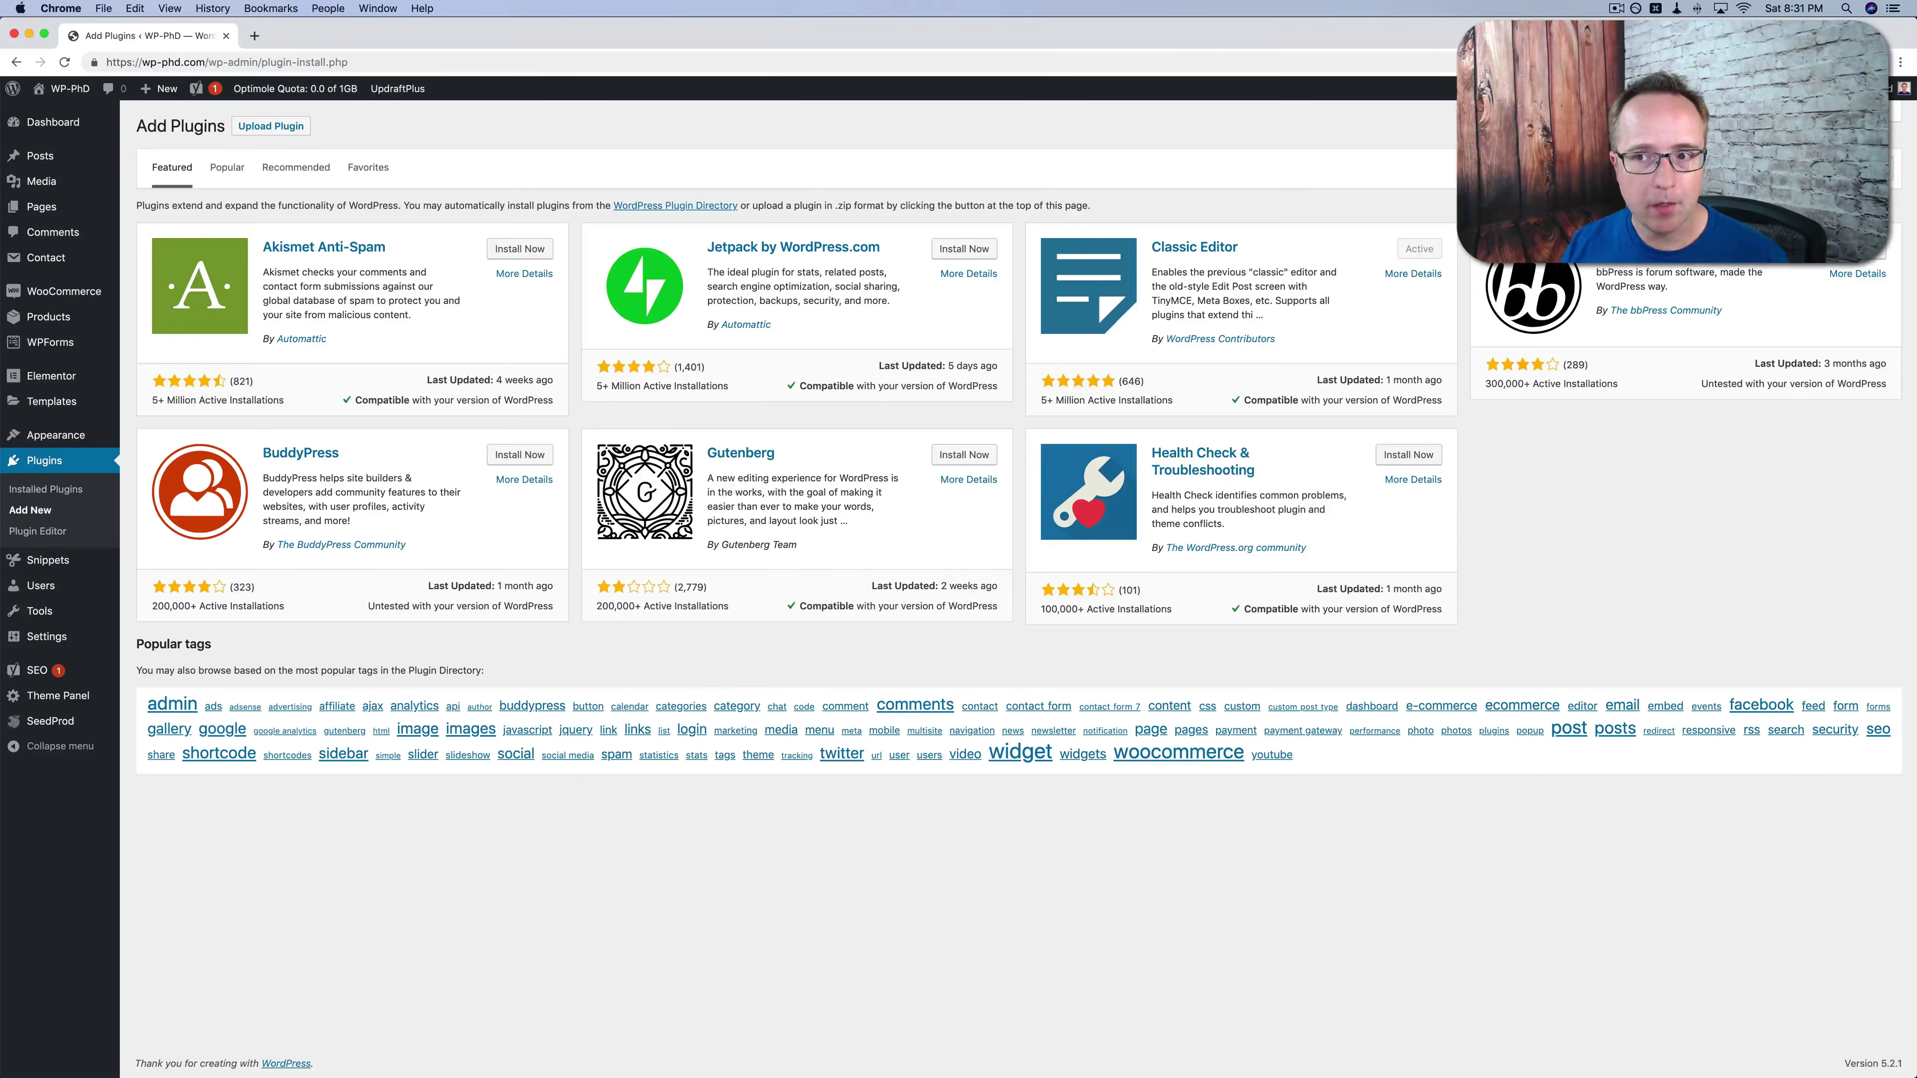
left_click(1706, 168)
type("ageg")
key("BackSpace")
type("ga")
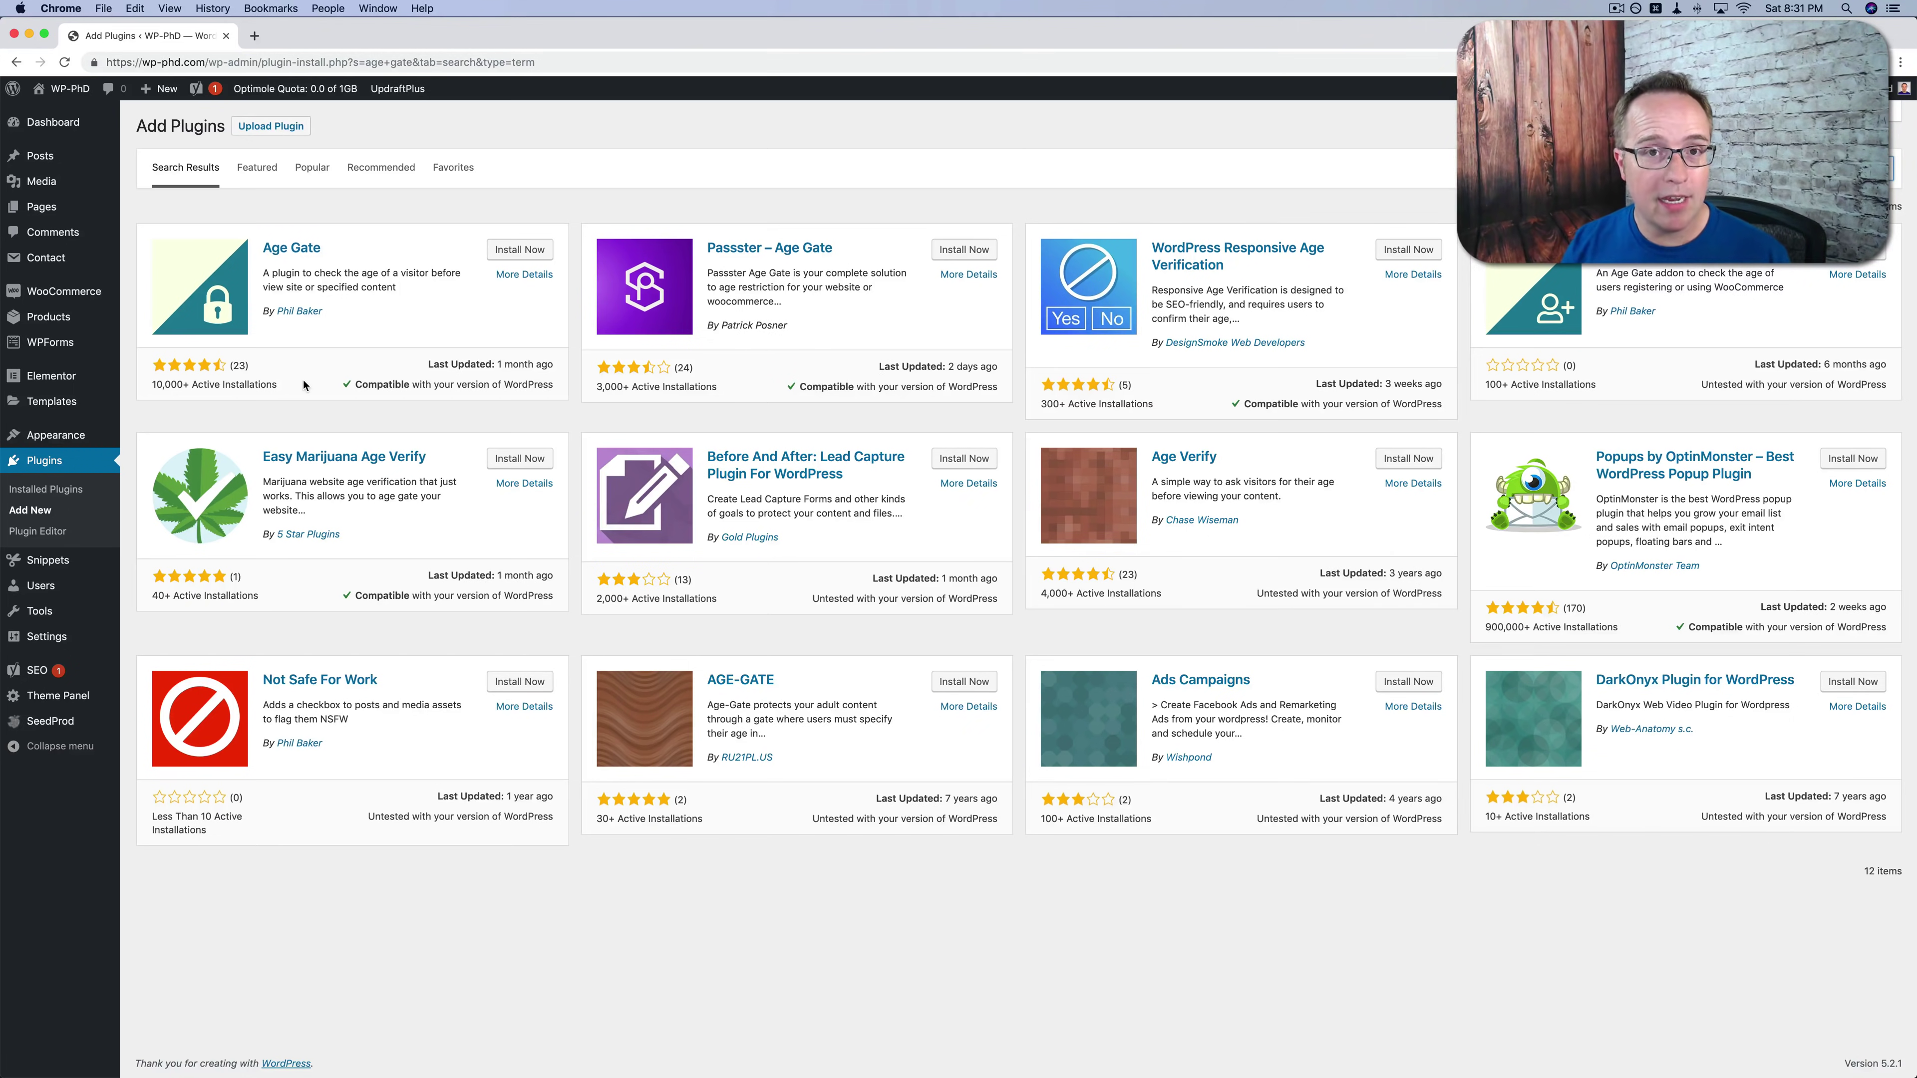
left_click(519, 250)
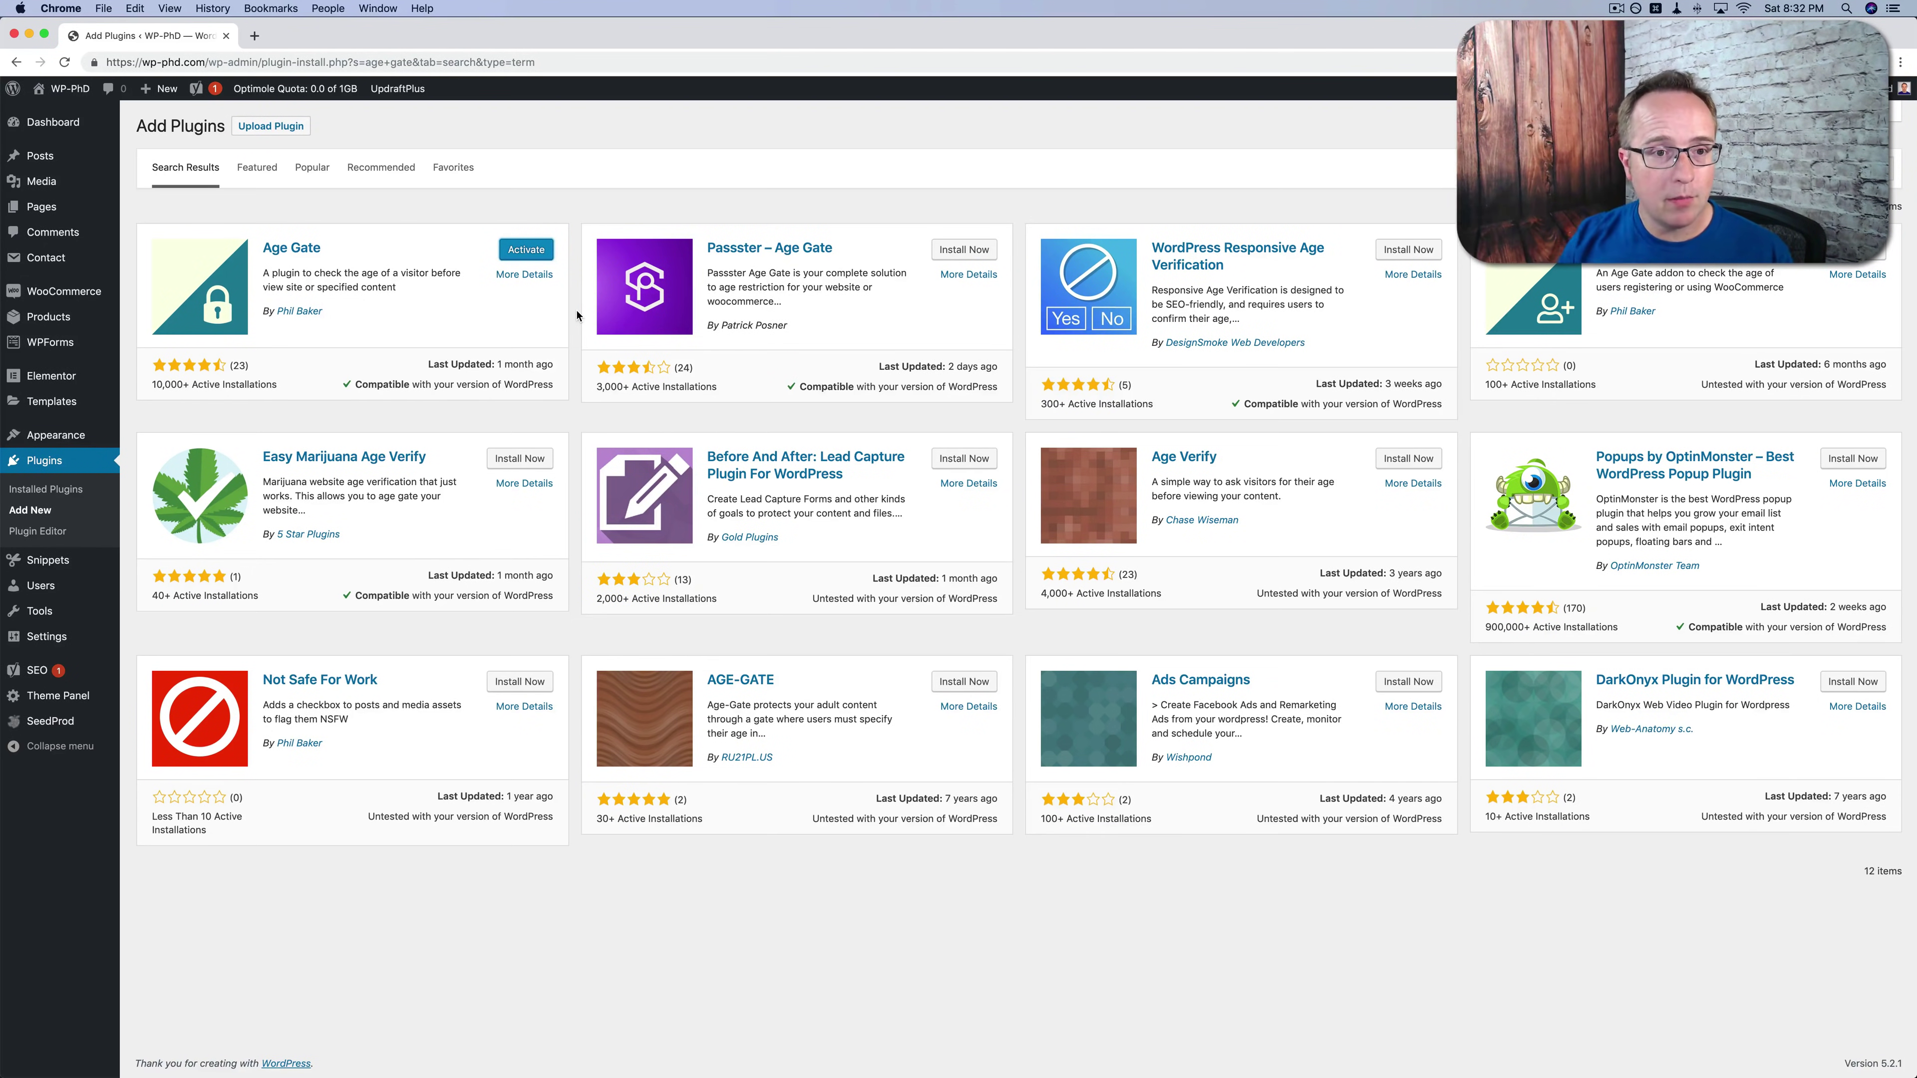
left_click(528, 257)
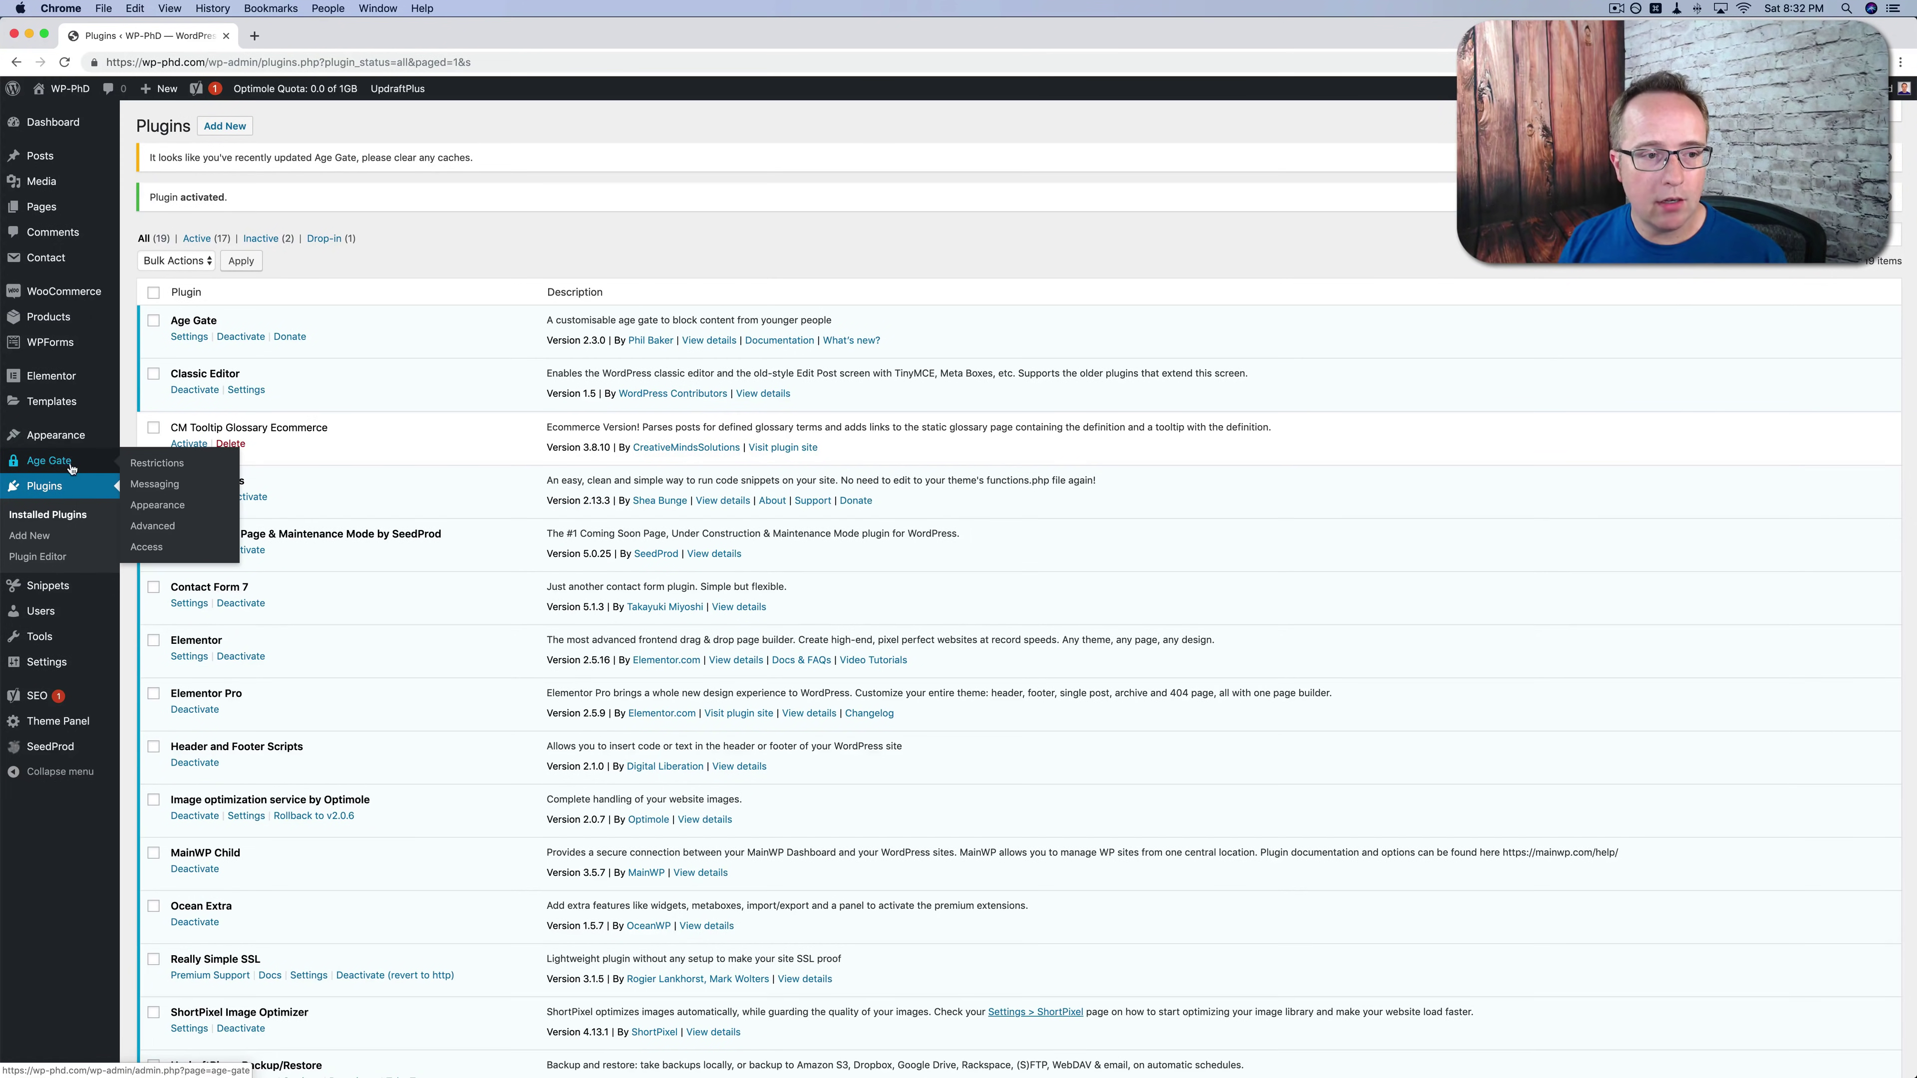
Open Age Gate's Restriction Settings, leaving the default age at 21.
left_click(48, 461)
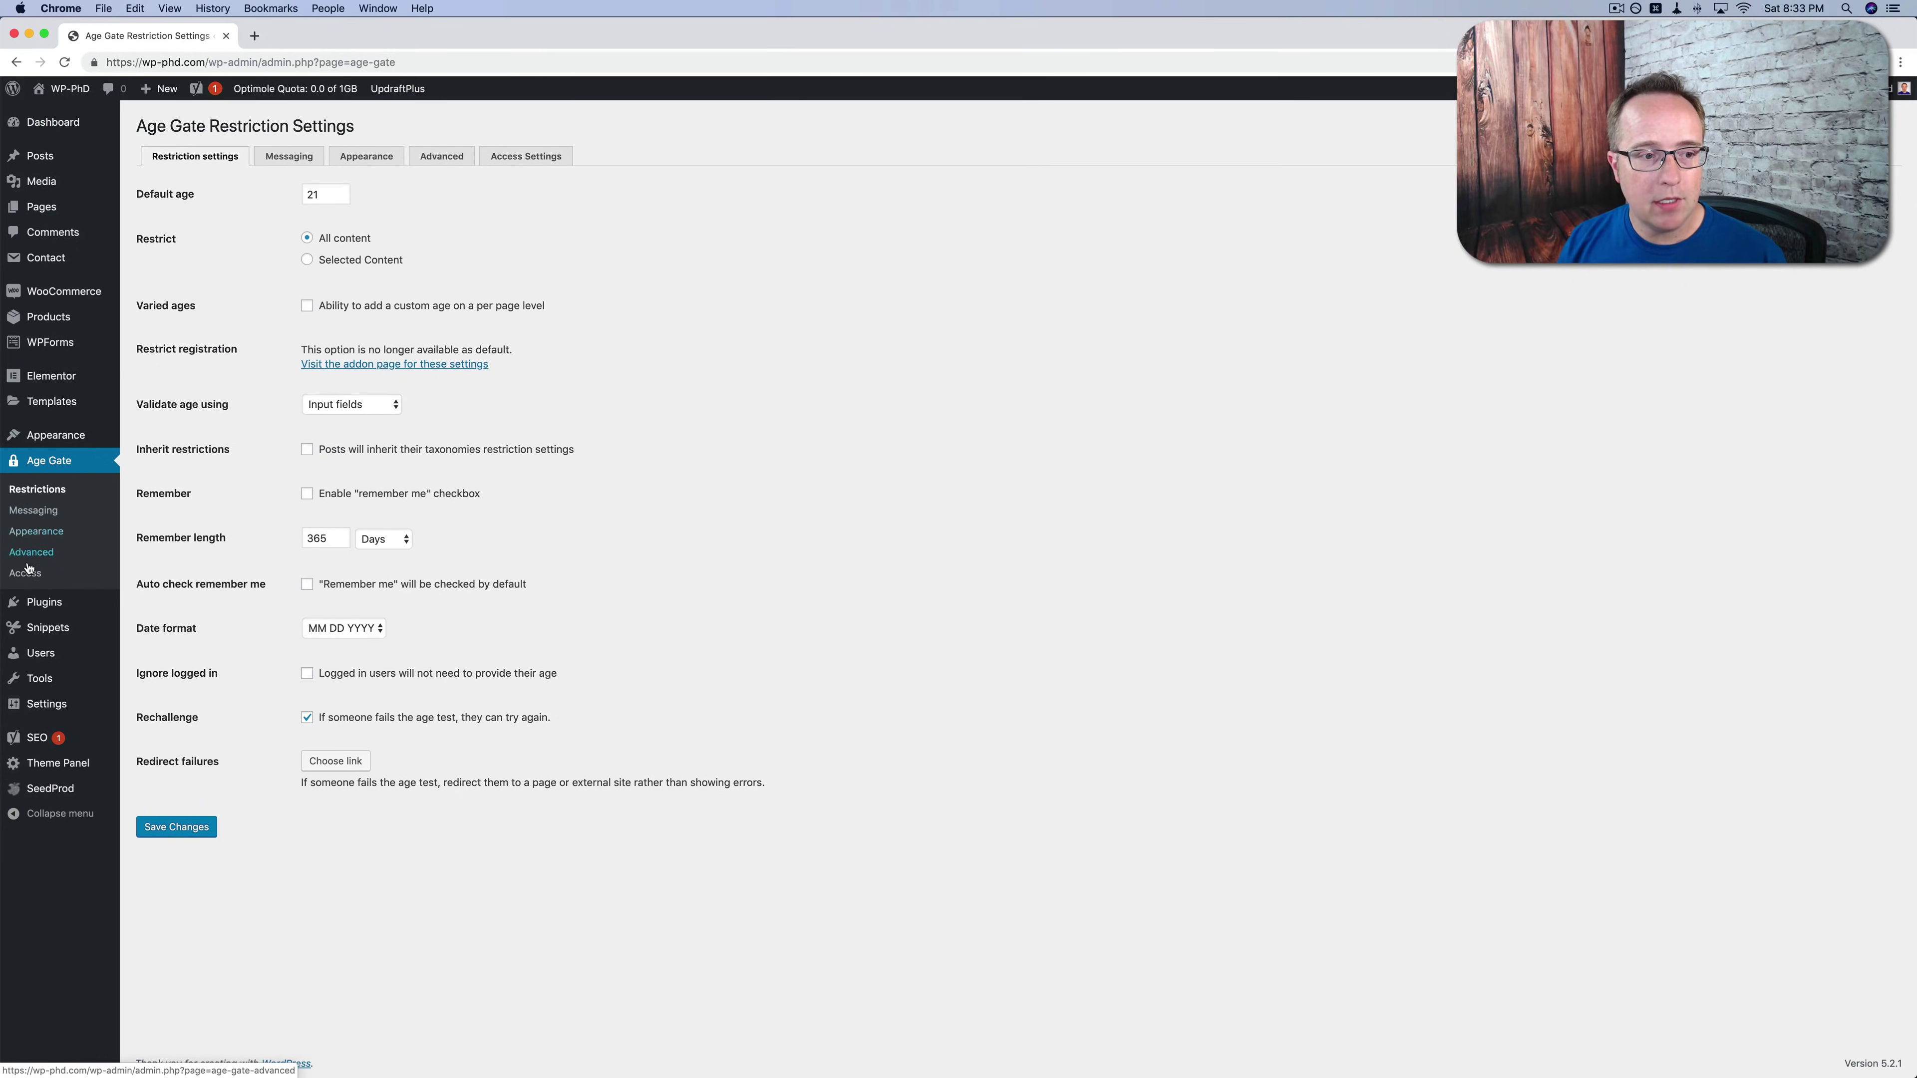
double_click(311, 194)
left_click(392, 222)
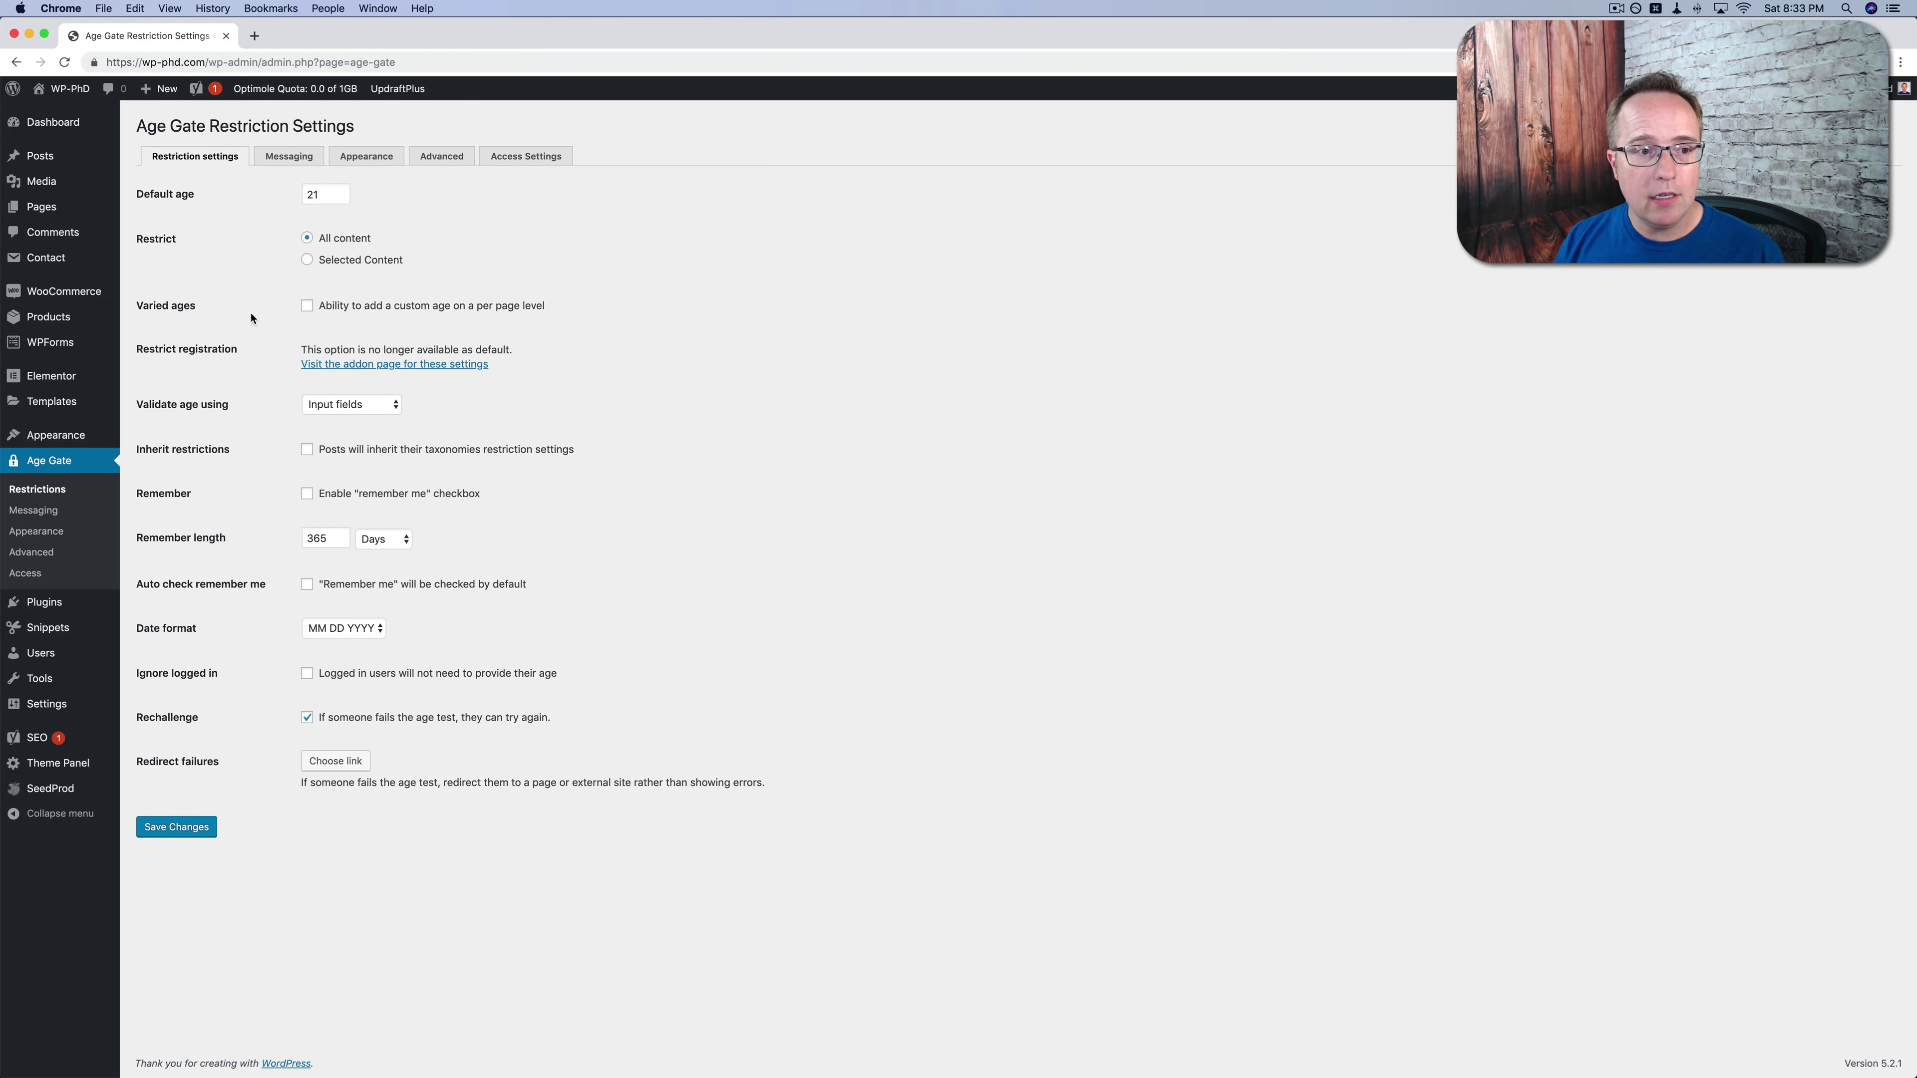
Enable varied ages, inherited restrictions, remember me and auto-checked remember me.
left_click(307, 305)
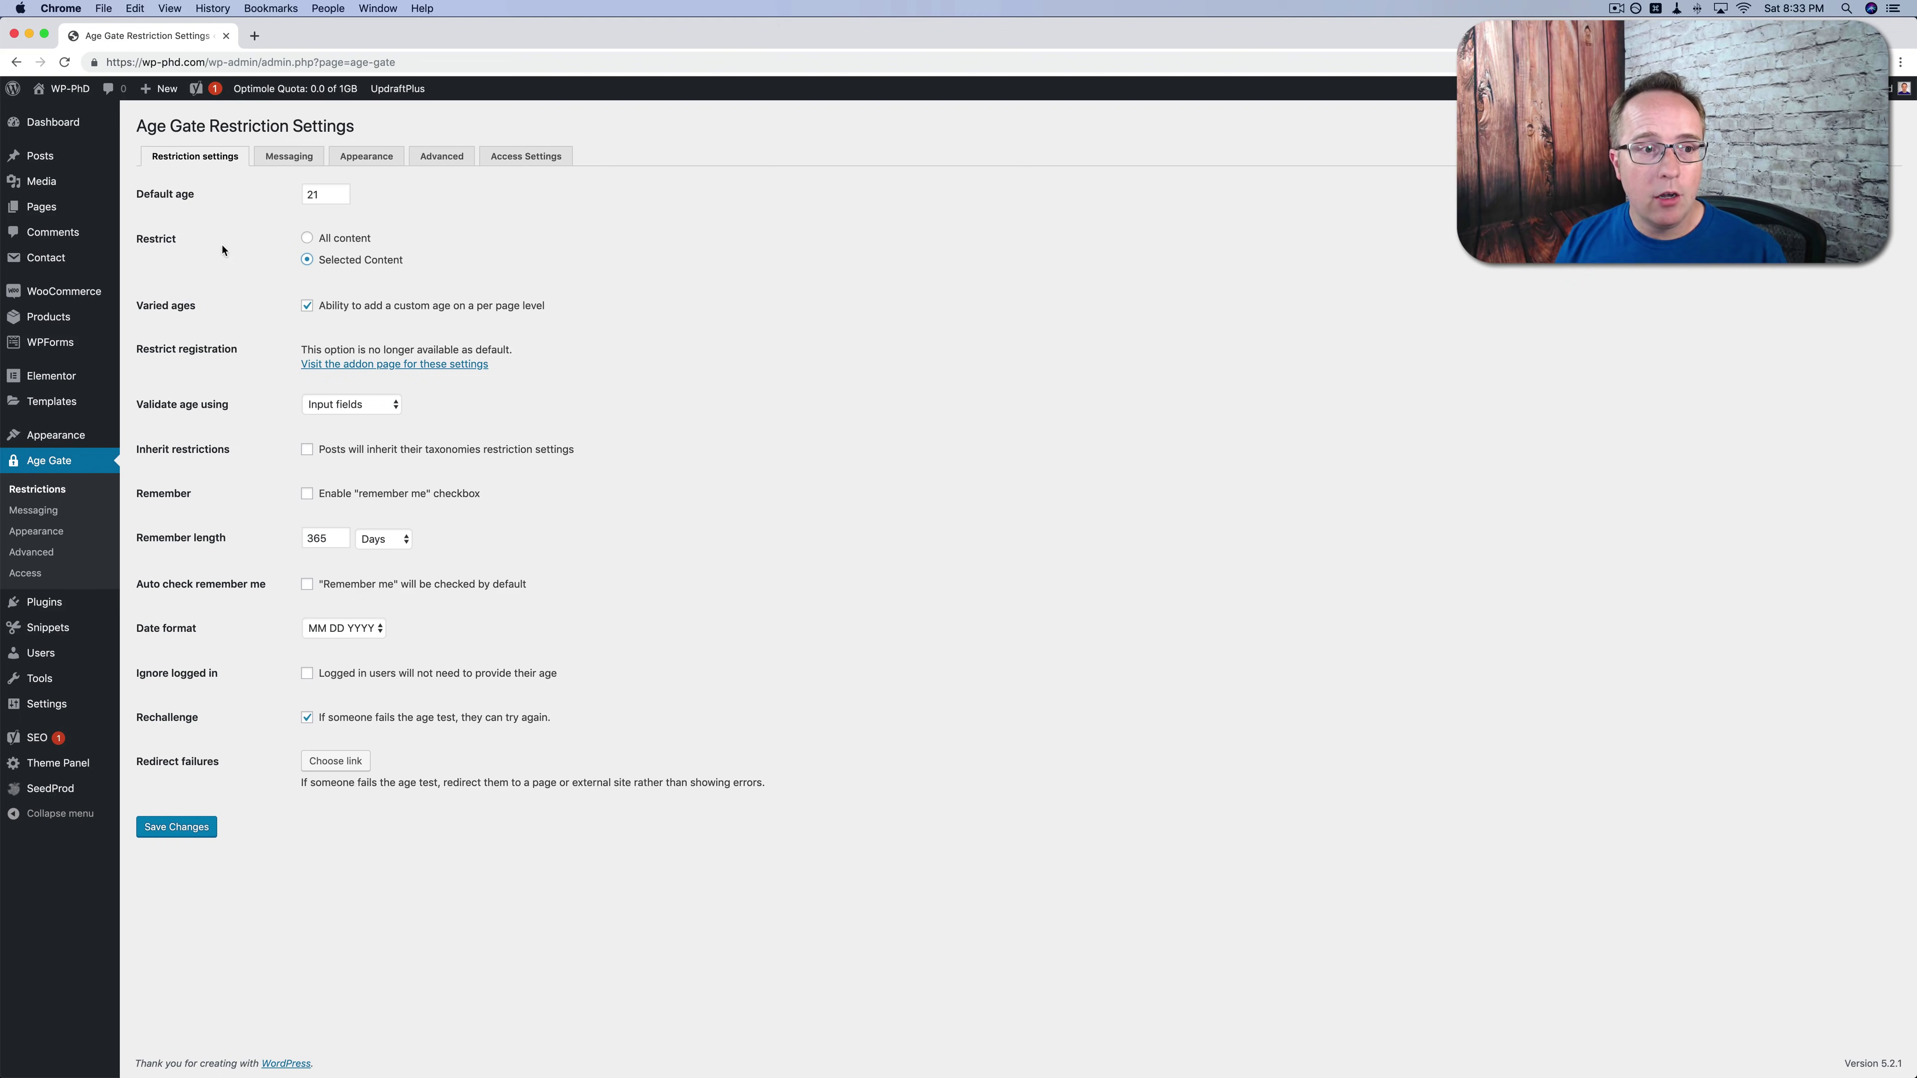
double_click(315, 194)
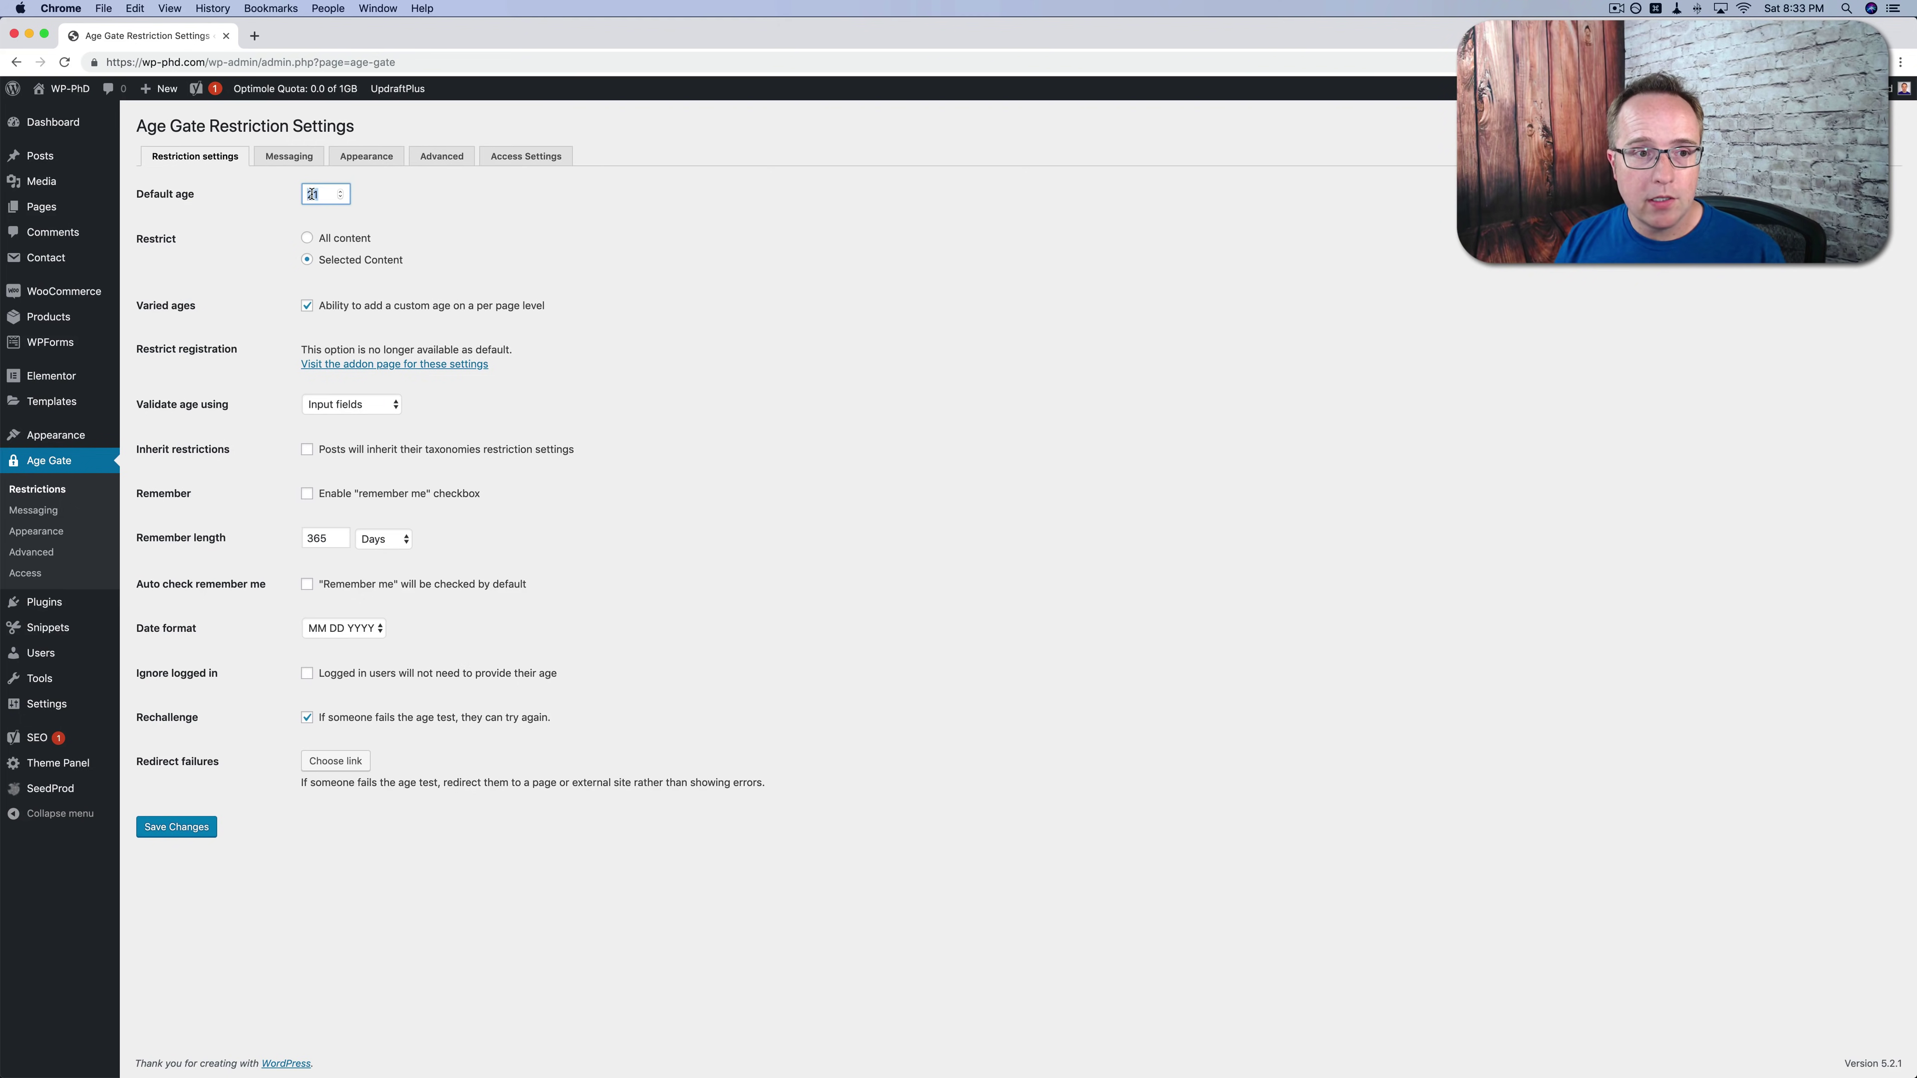
double_click(264, 299)
left_click(294, 281)
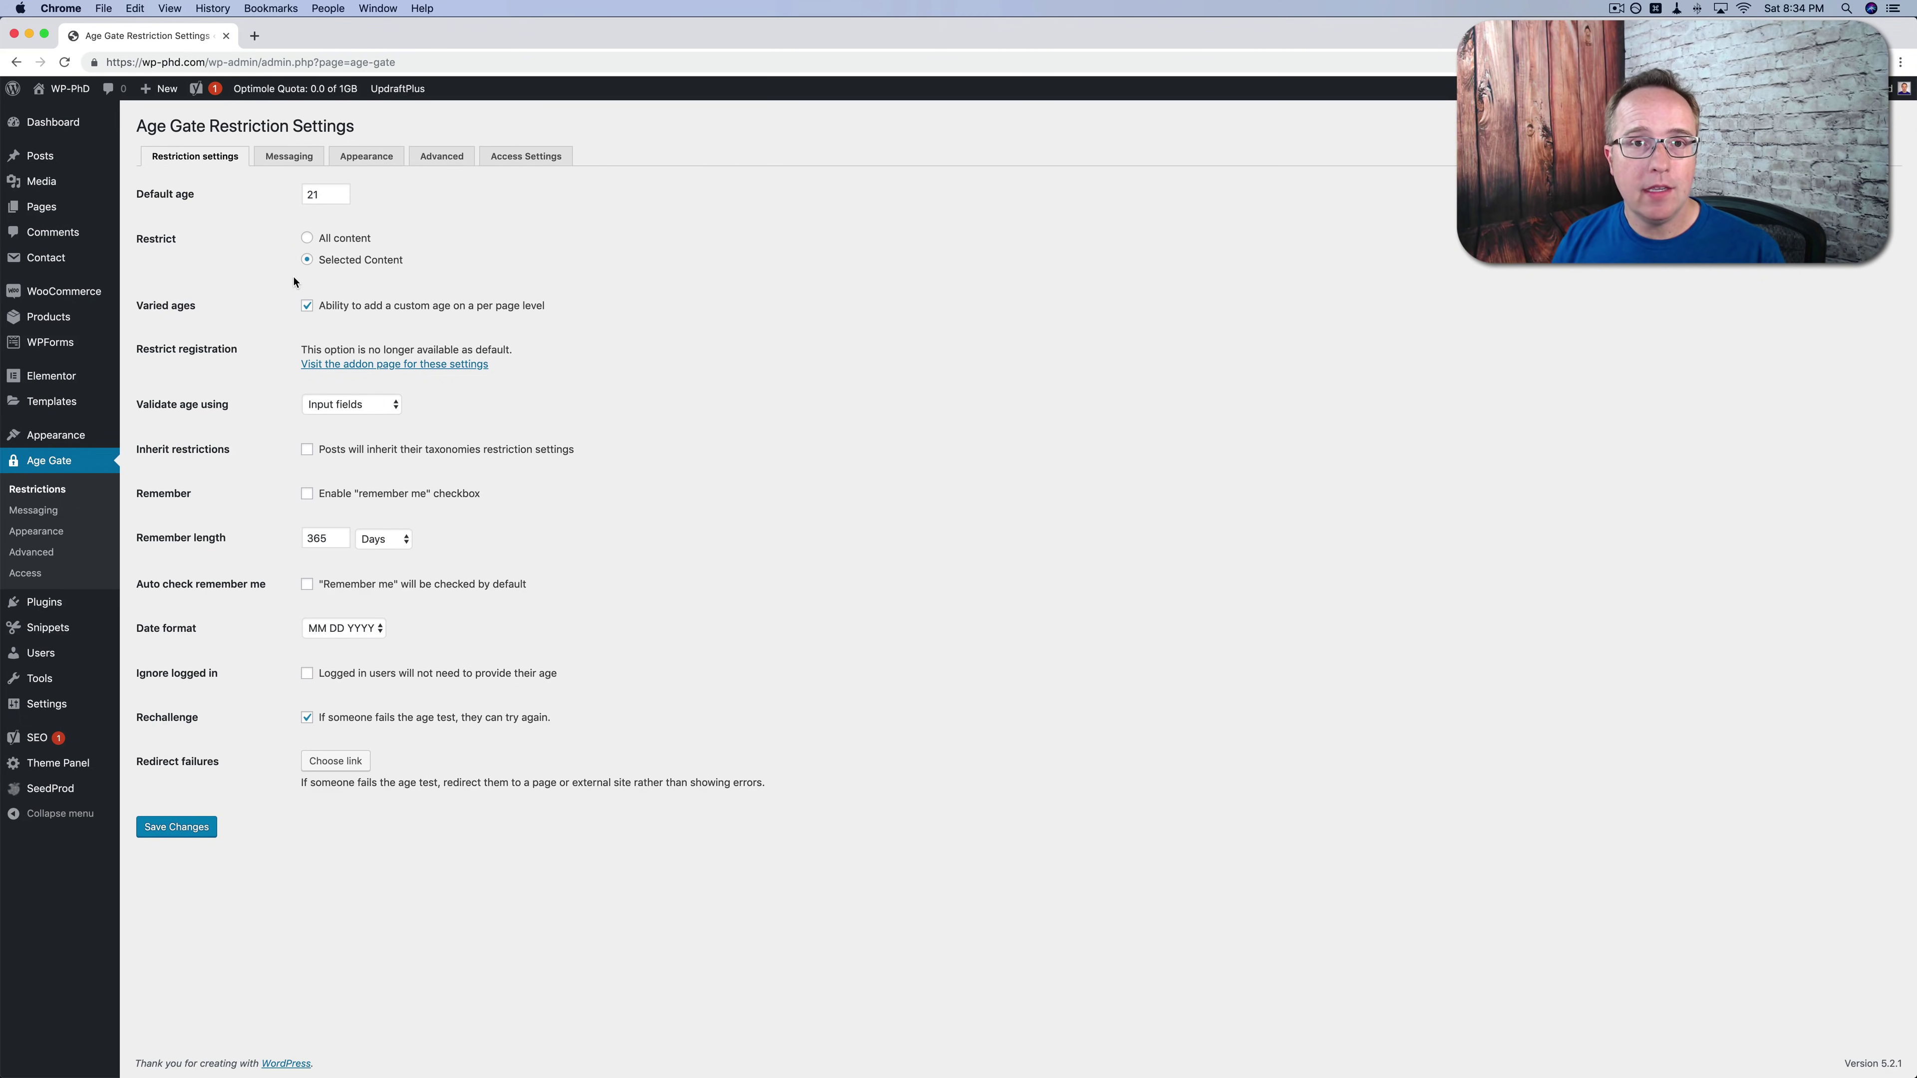
left_click(307, 453)
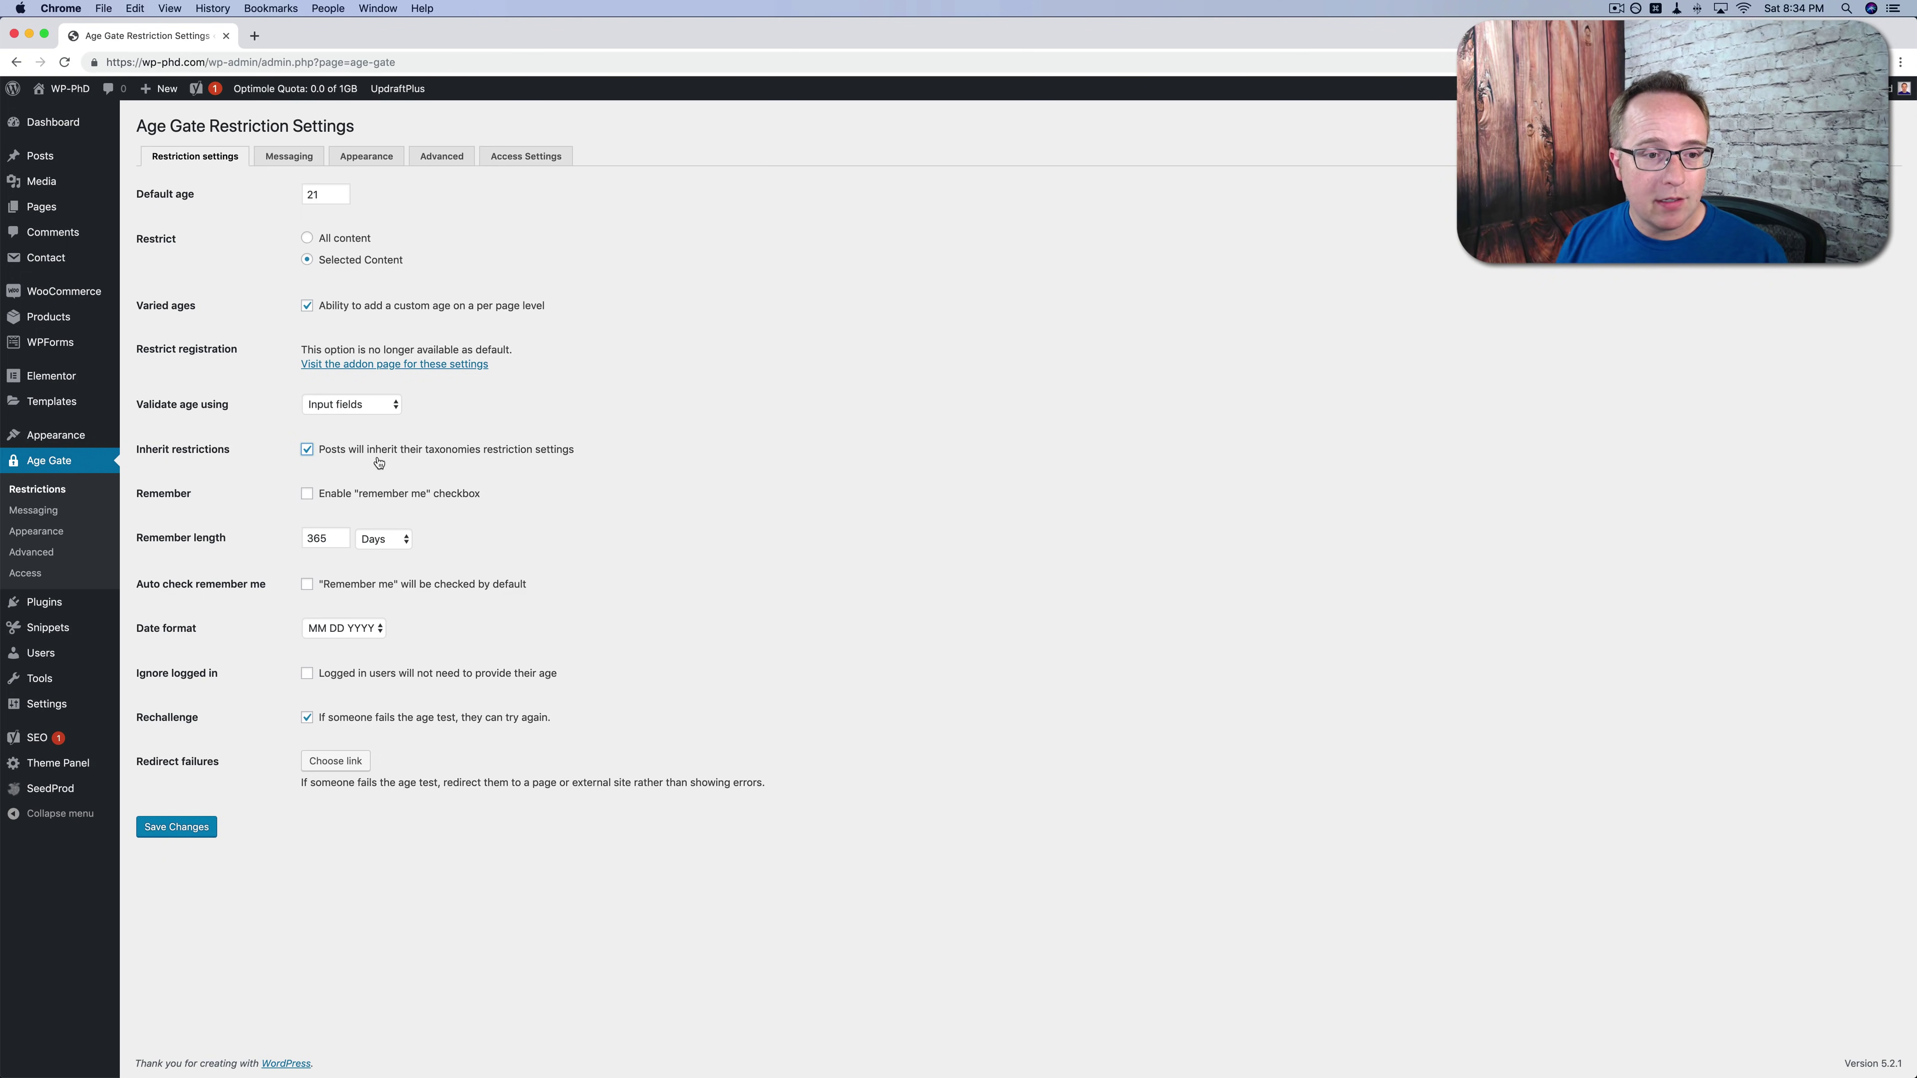
left_click(306, 495)
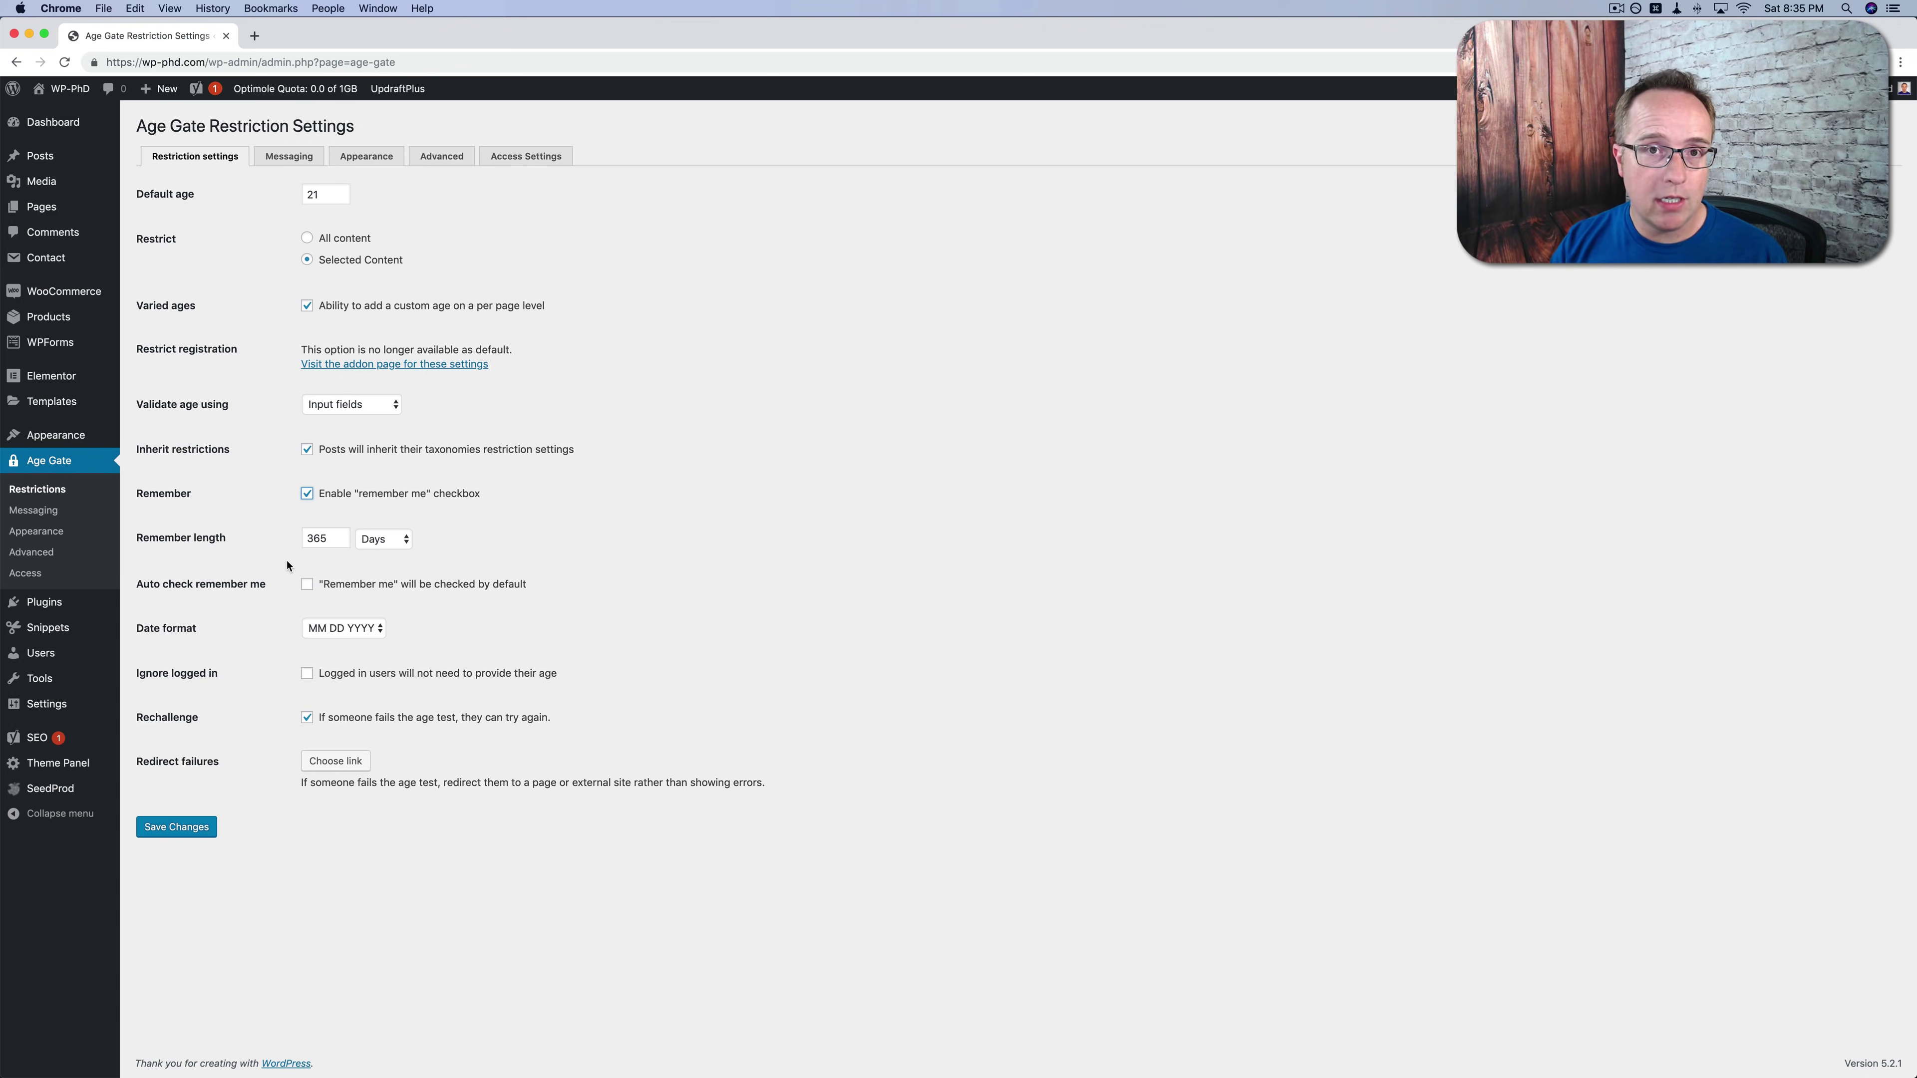
left_click(307, 583)
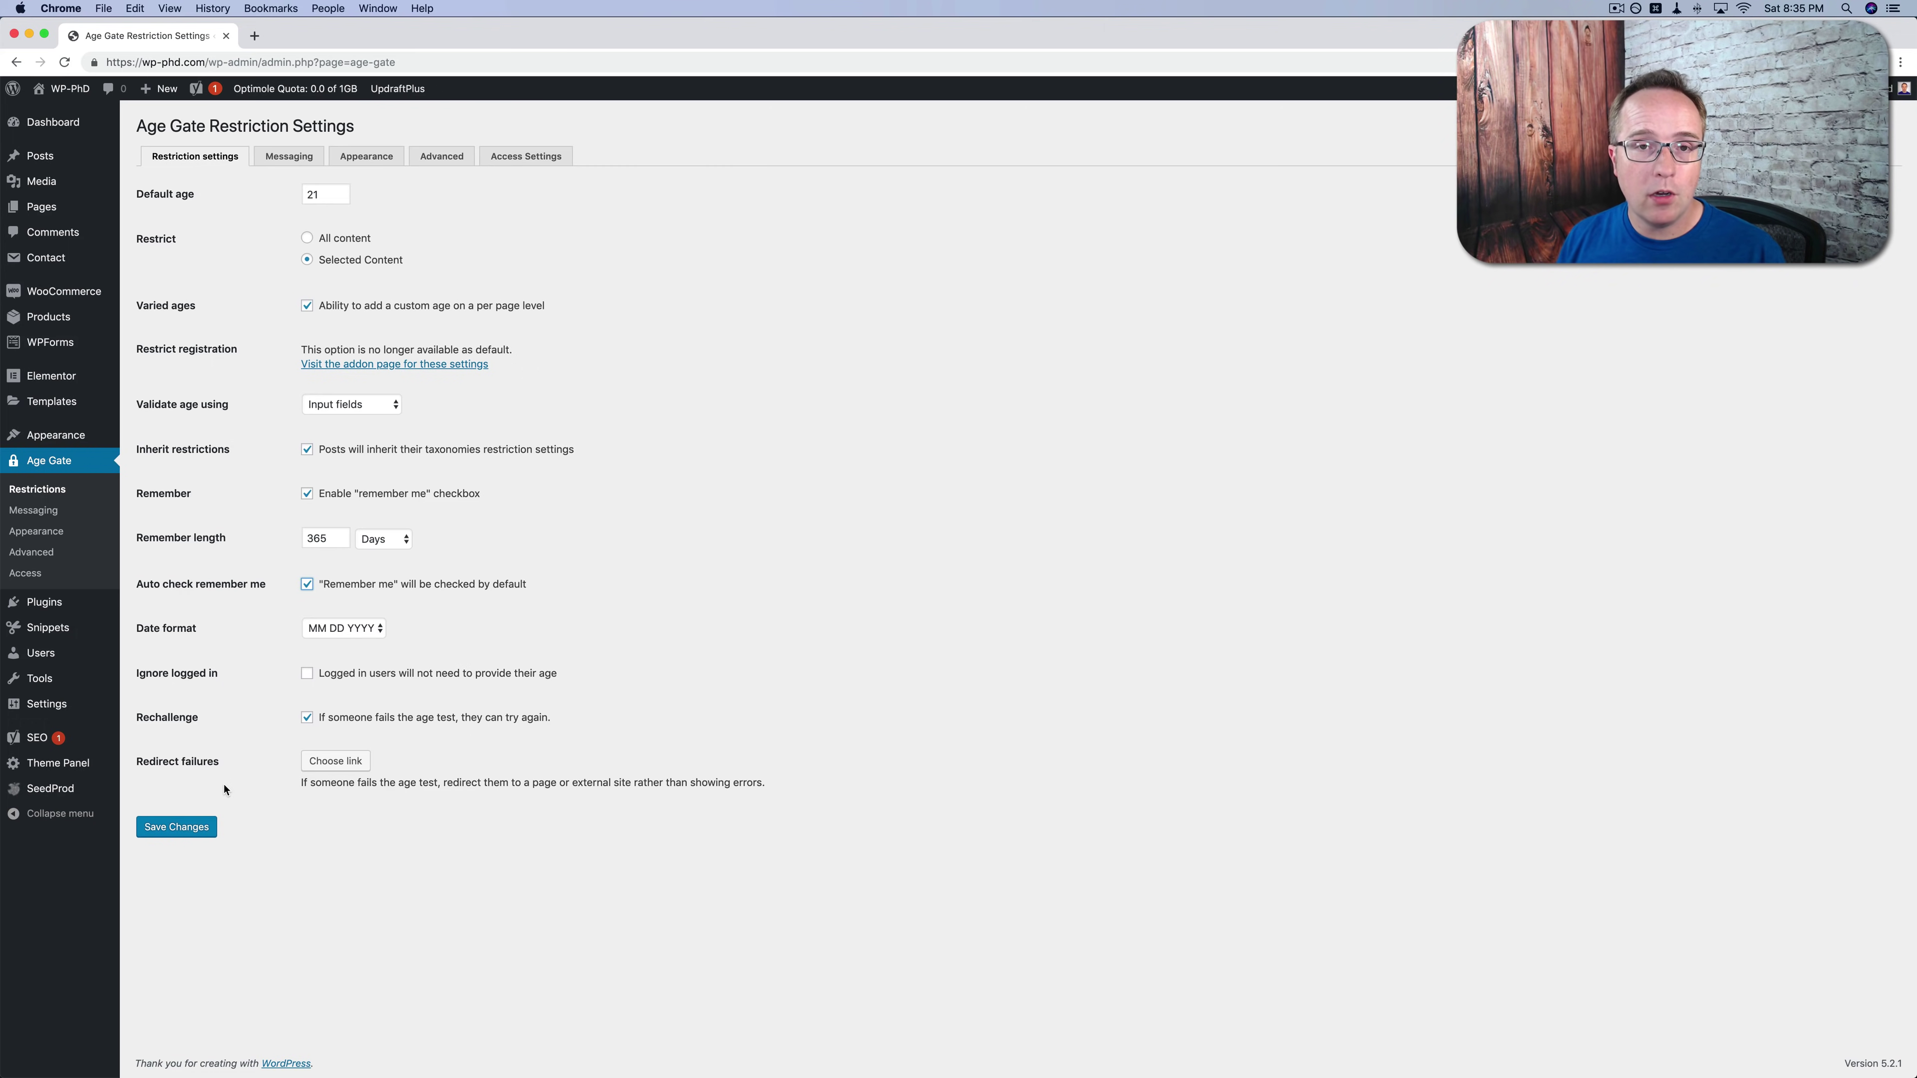
Leave the failed-visitor redirect page unset and save the restriction settings.
left_click(336, 761)
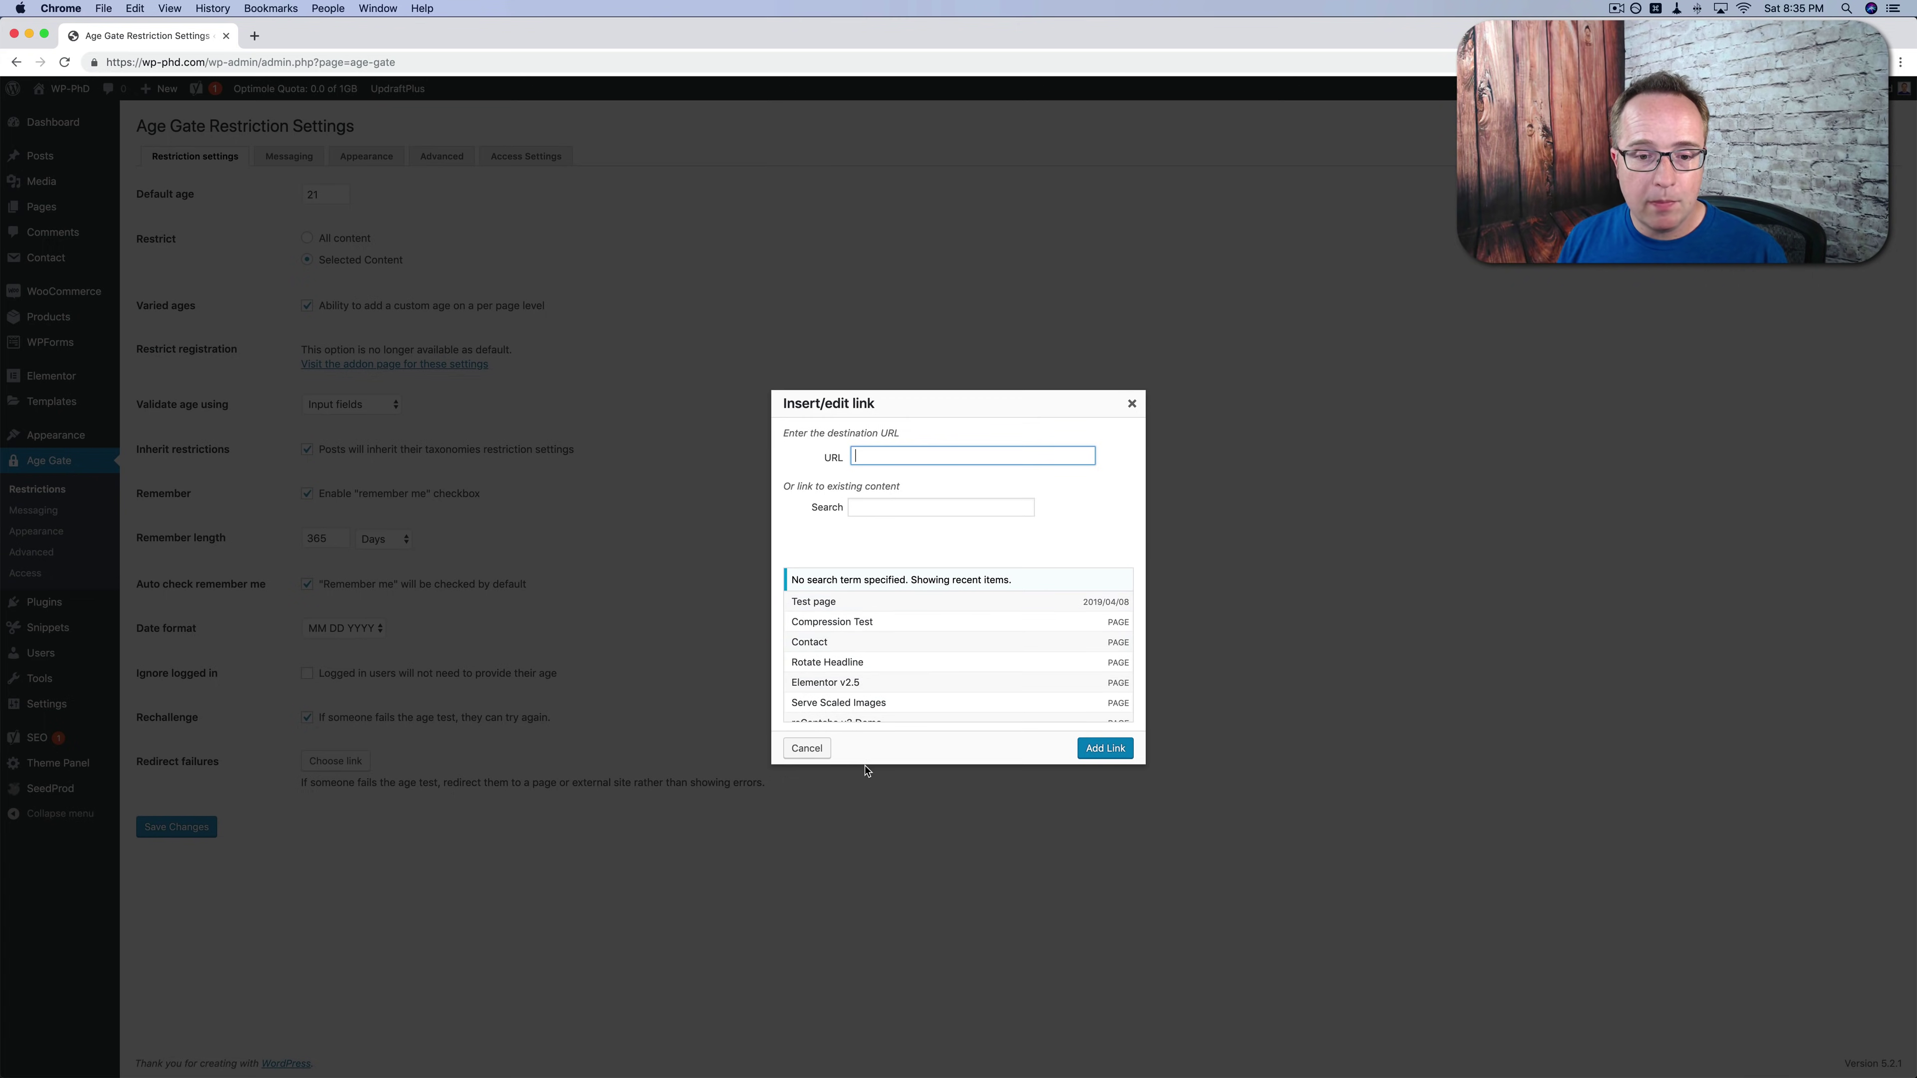
left_click(1132, 403)
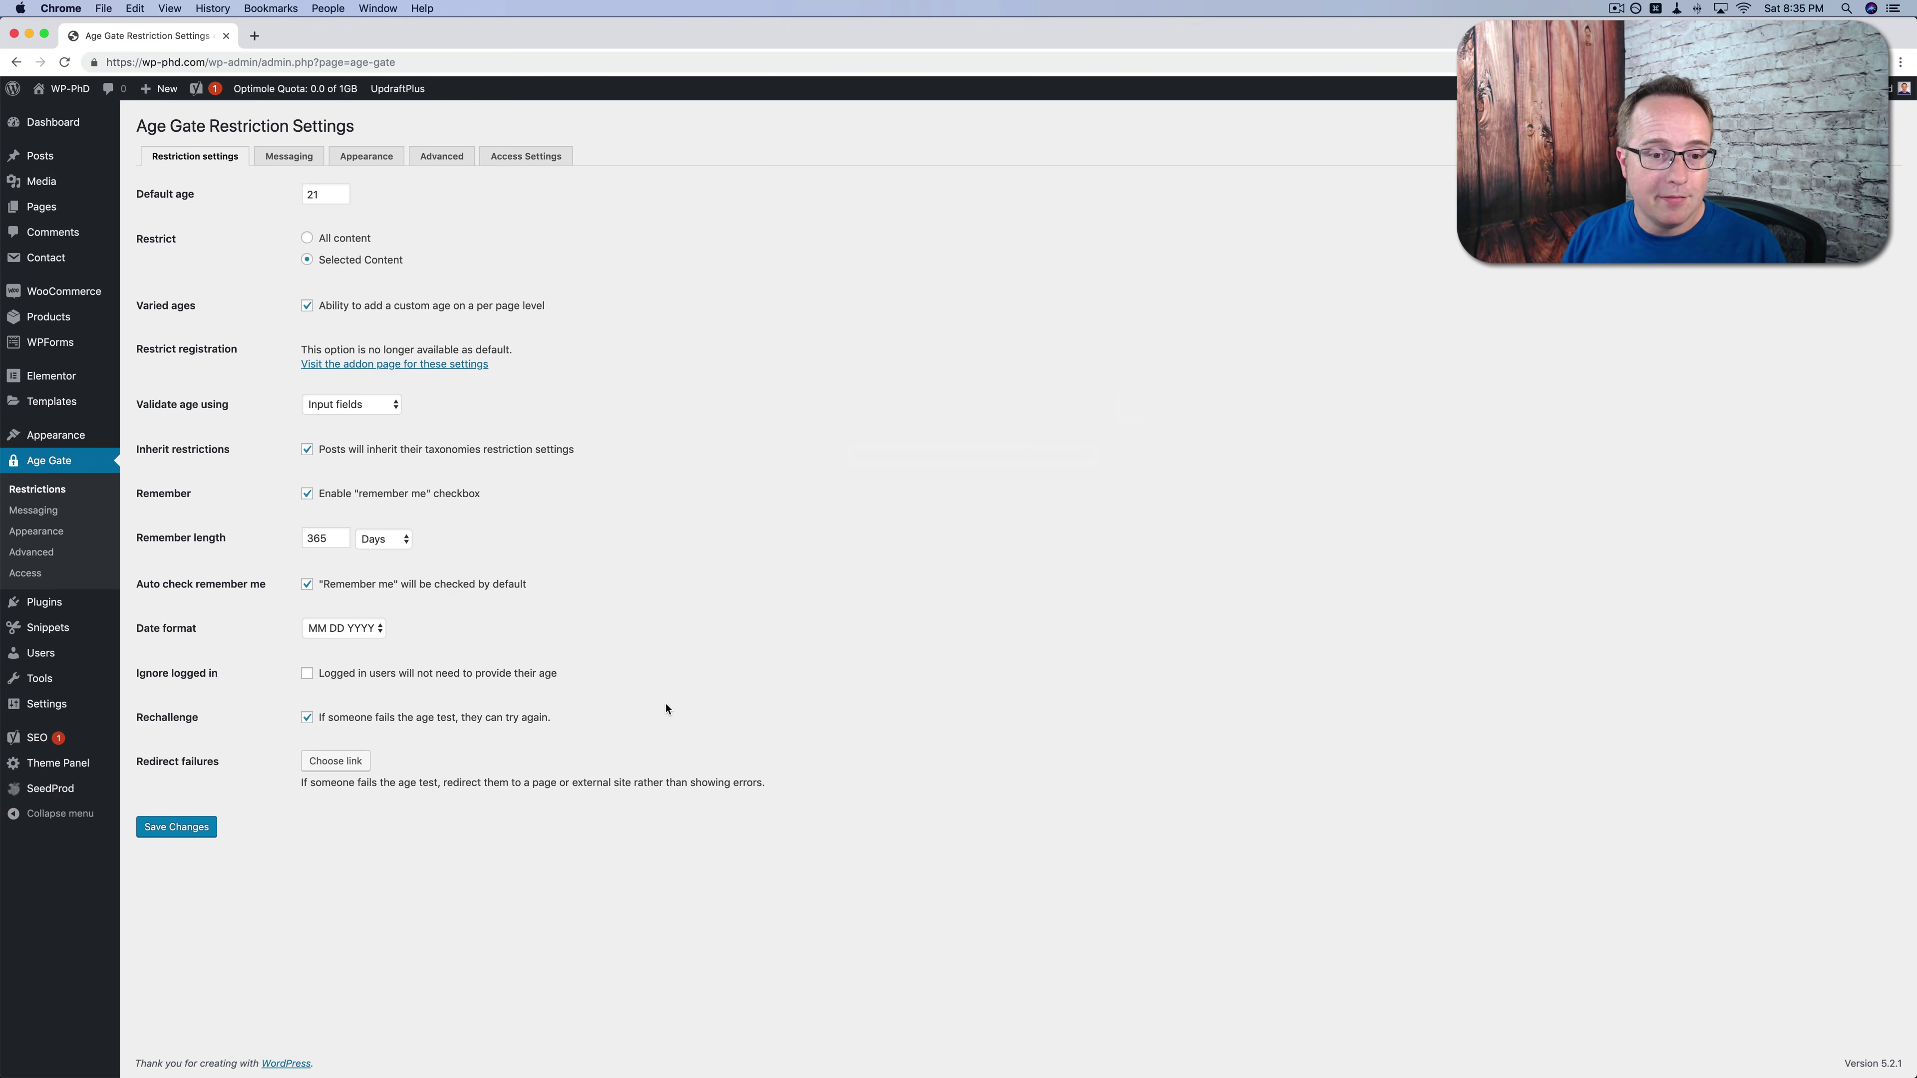
left_click(174, 827)
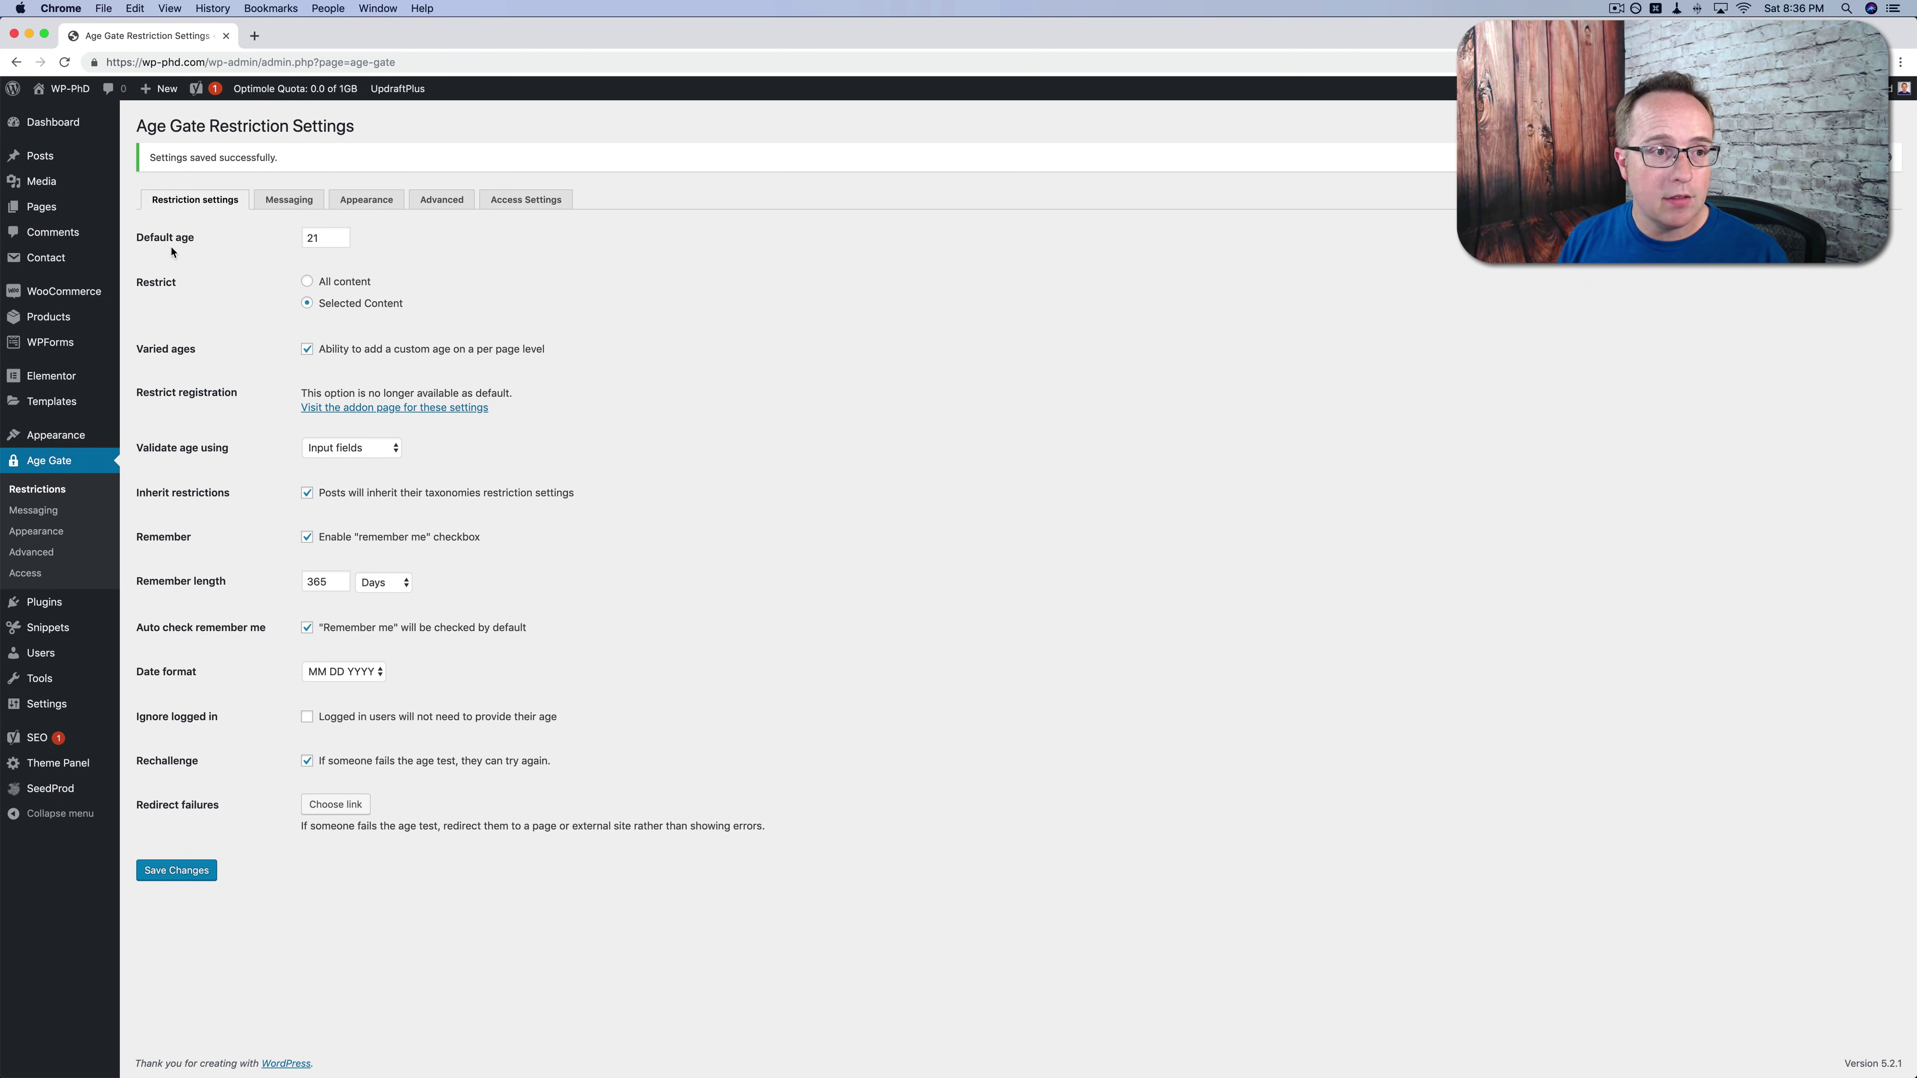
Toggle an age-21 gate on the Uncategorized category, then remove it again.
mouse_move(49, 156)
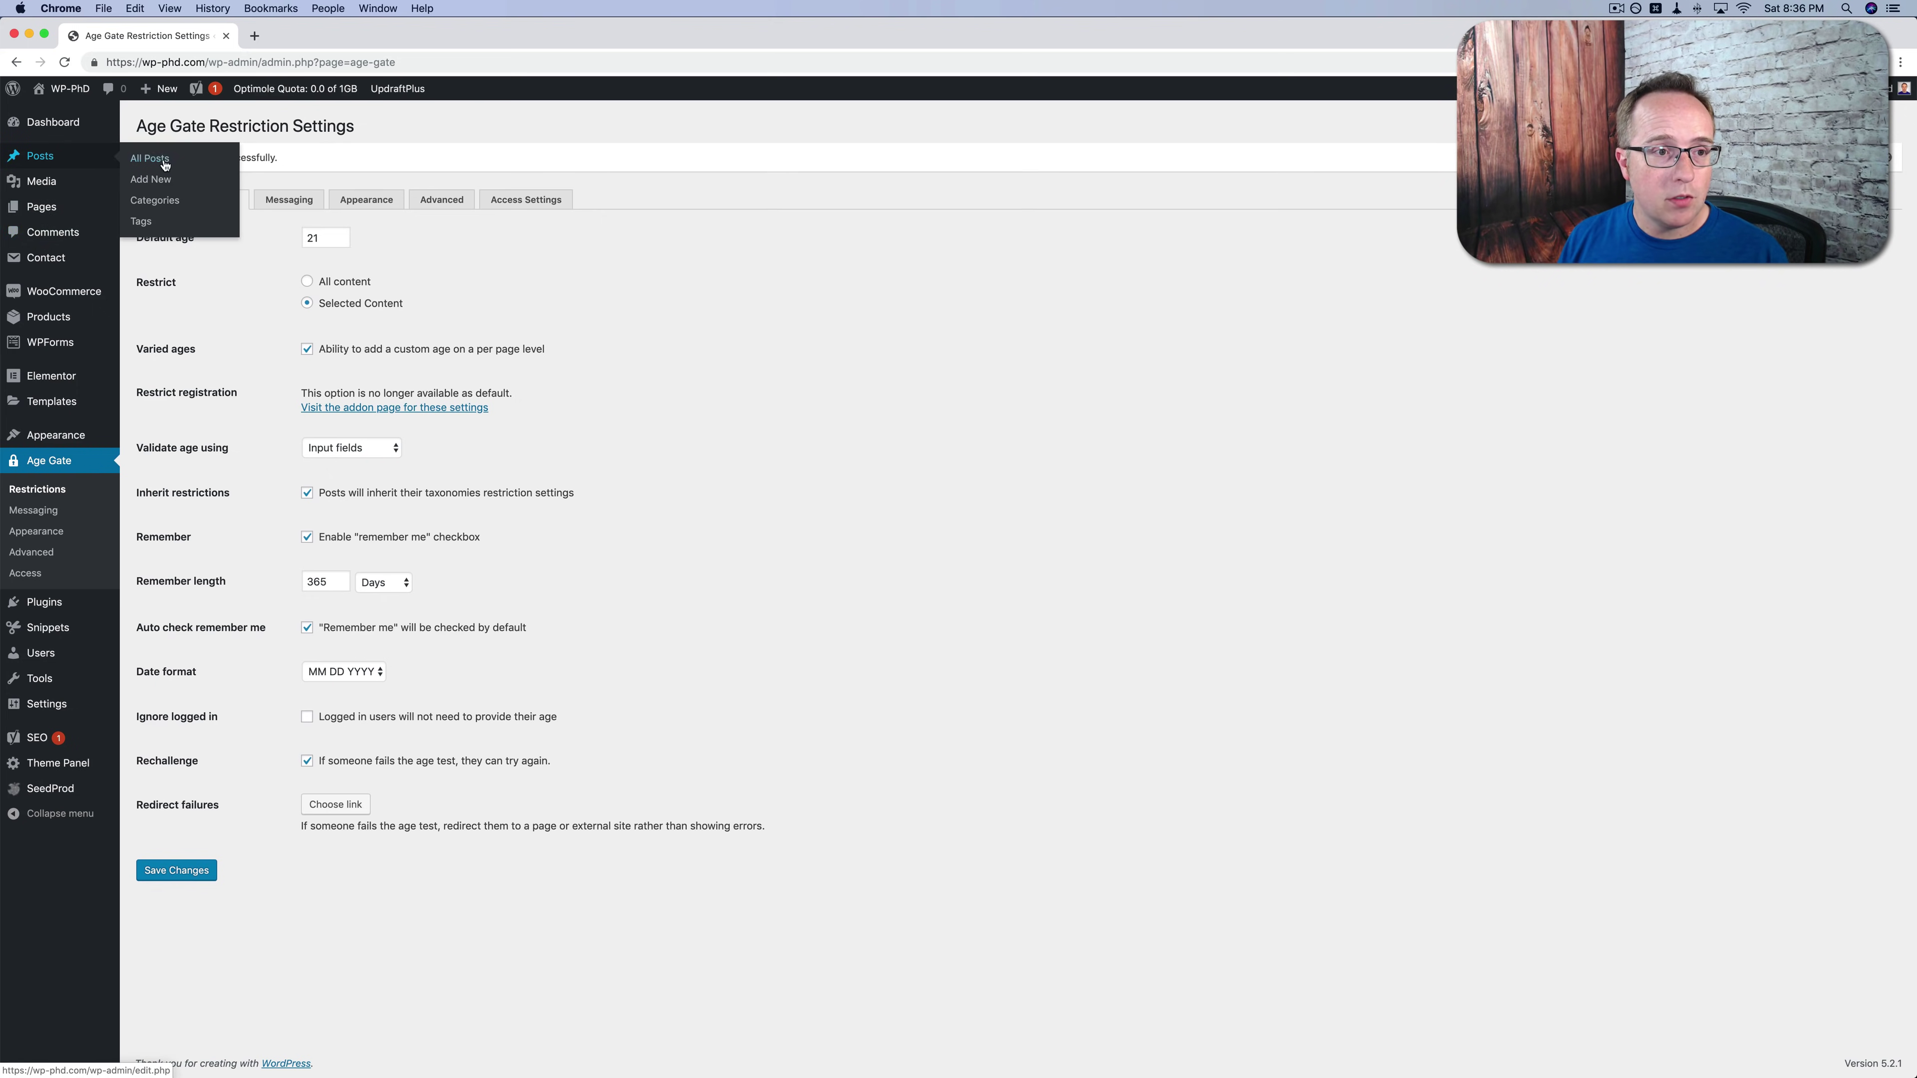
left_click(155, 205)
left_click(798, 257)
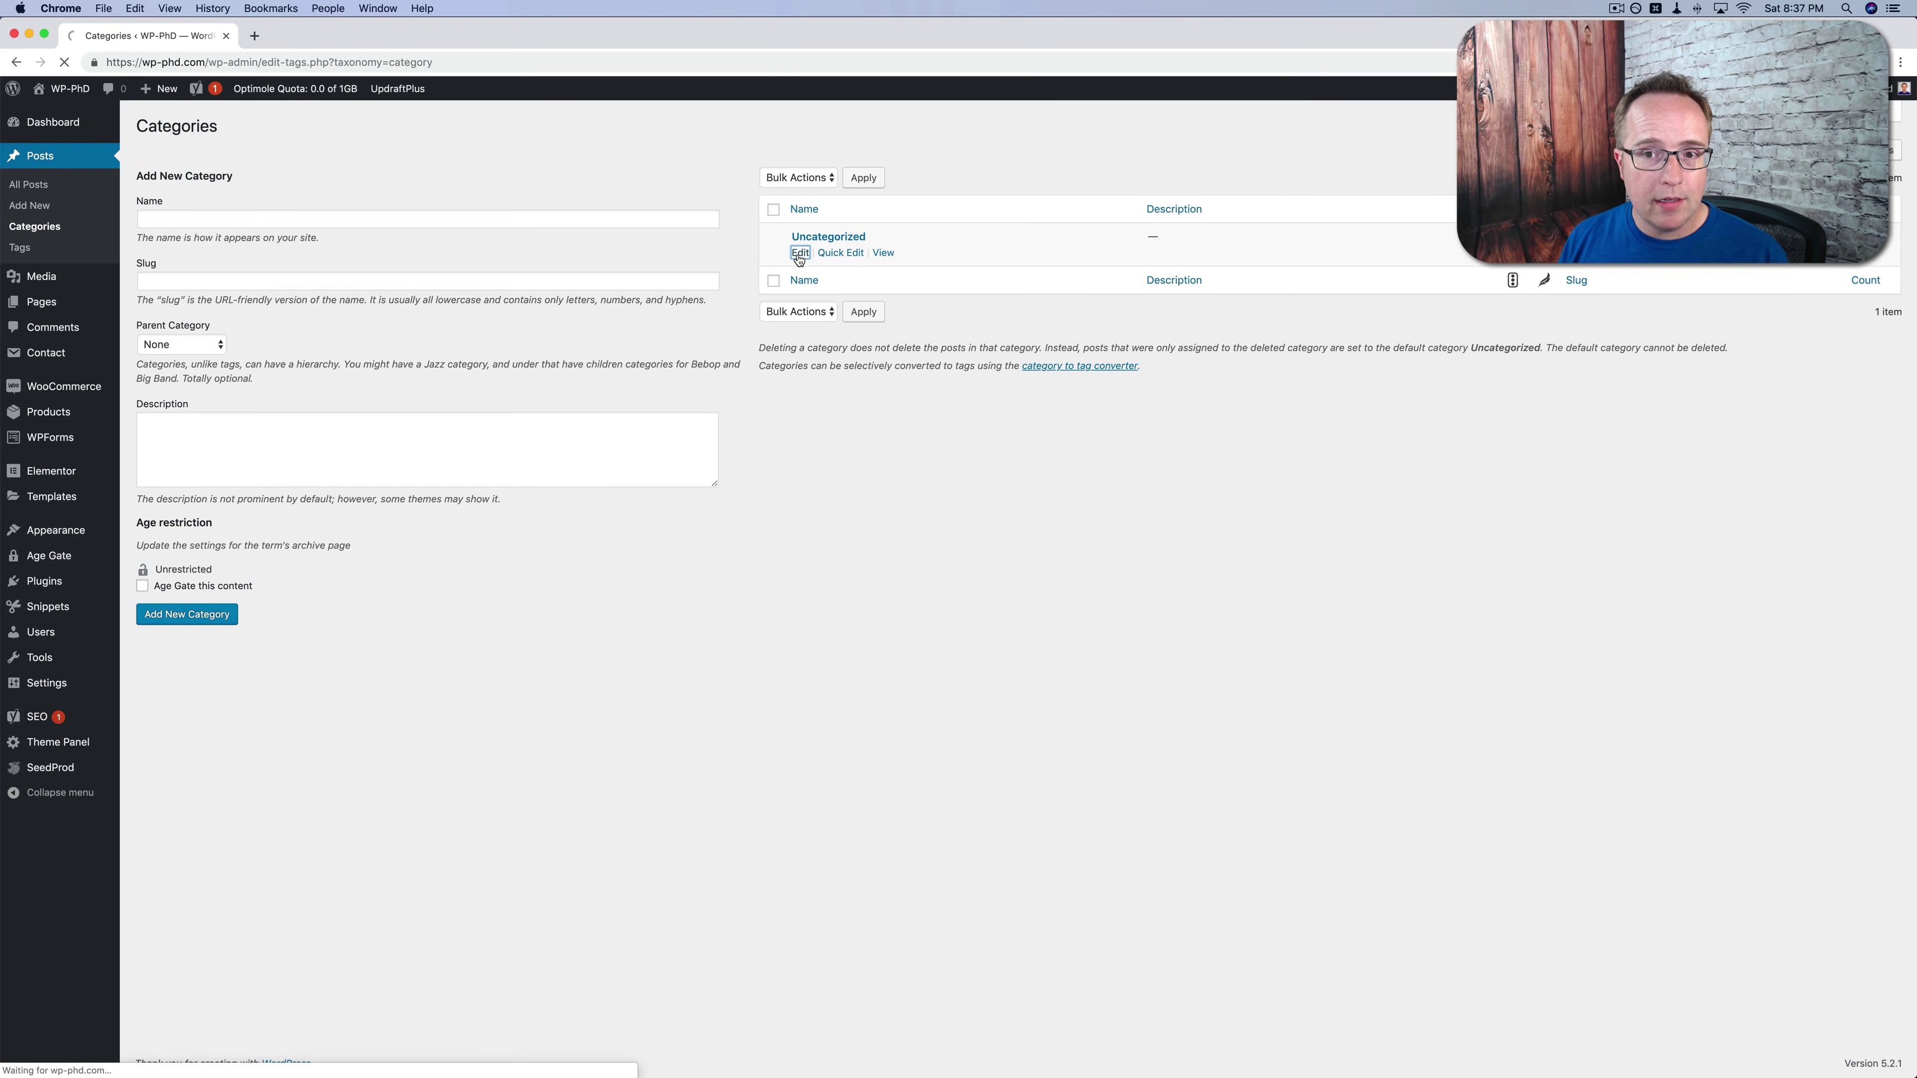
scroll(278, 364, "down", 5)
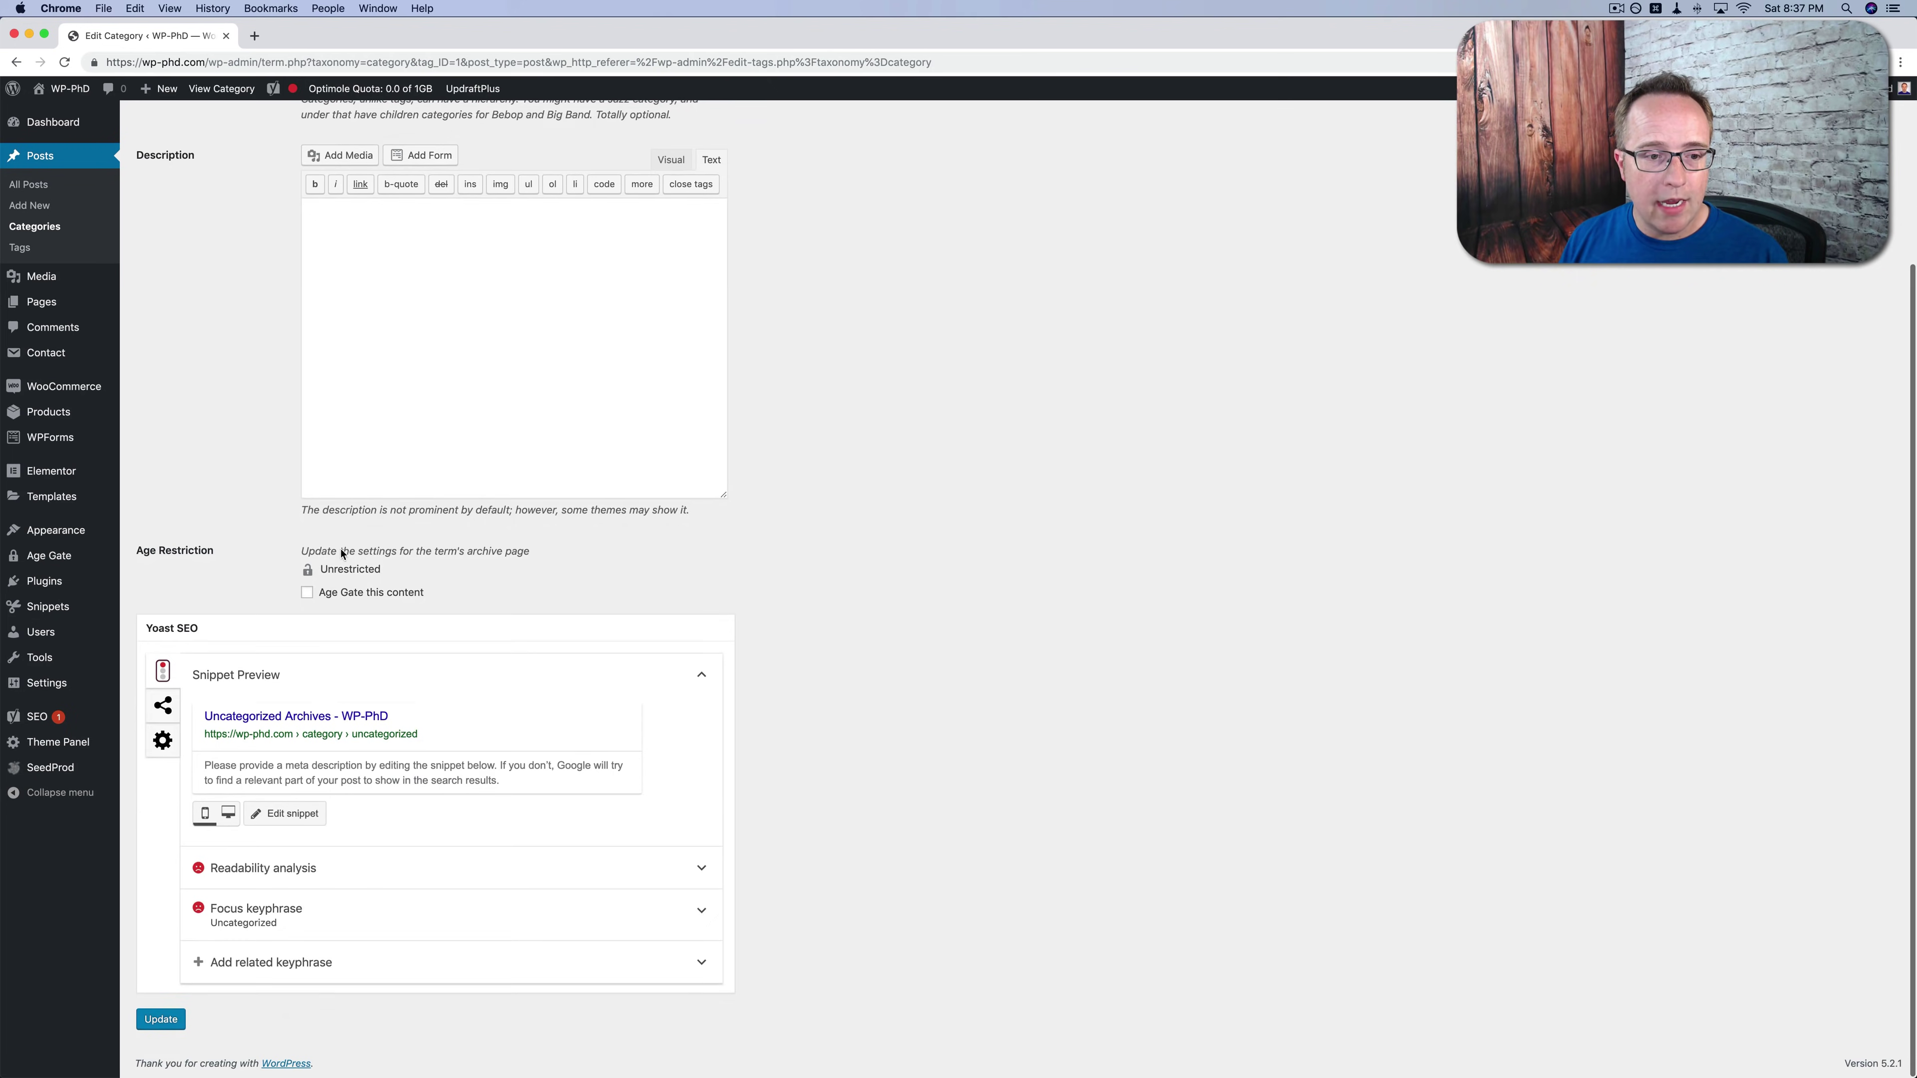
left_click(316, 591)
left_click(408, 571)
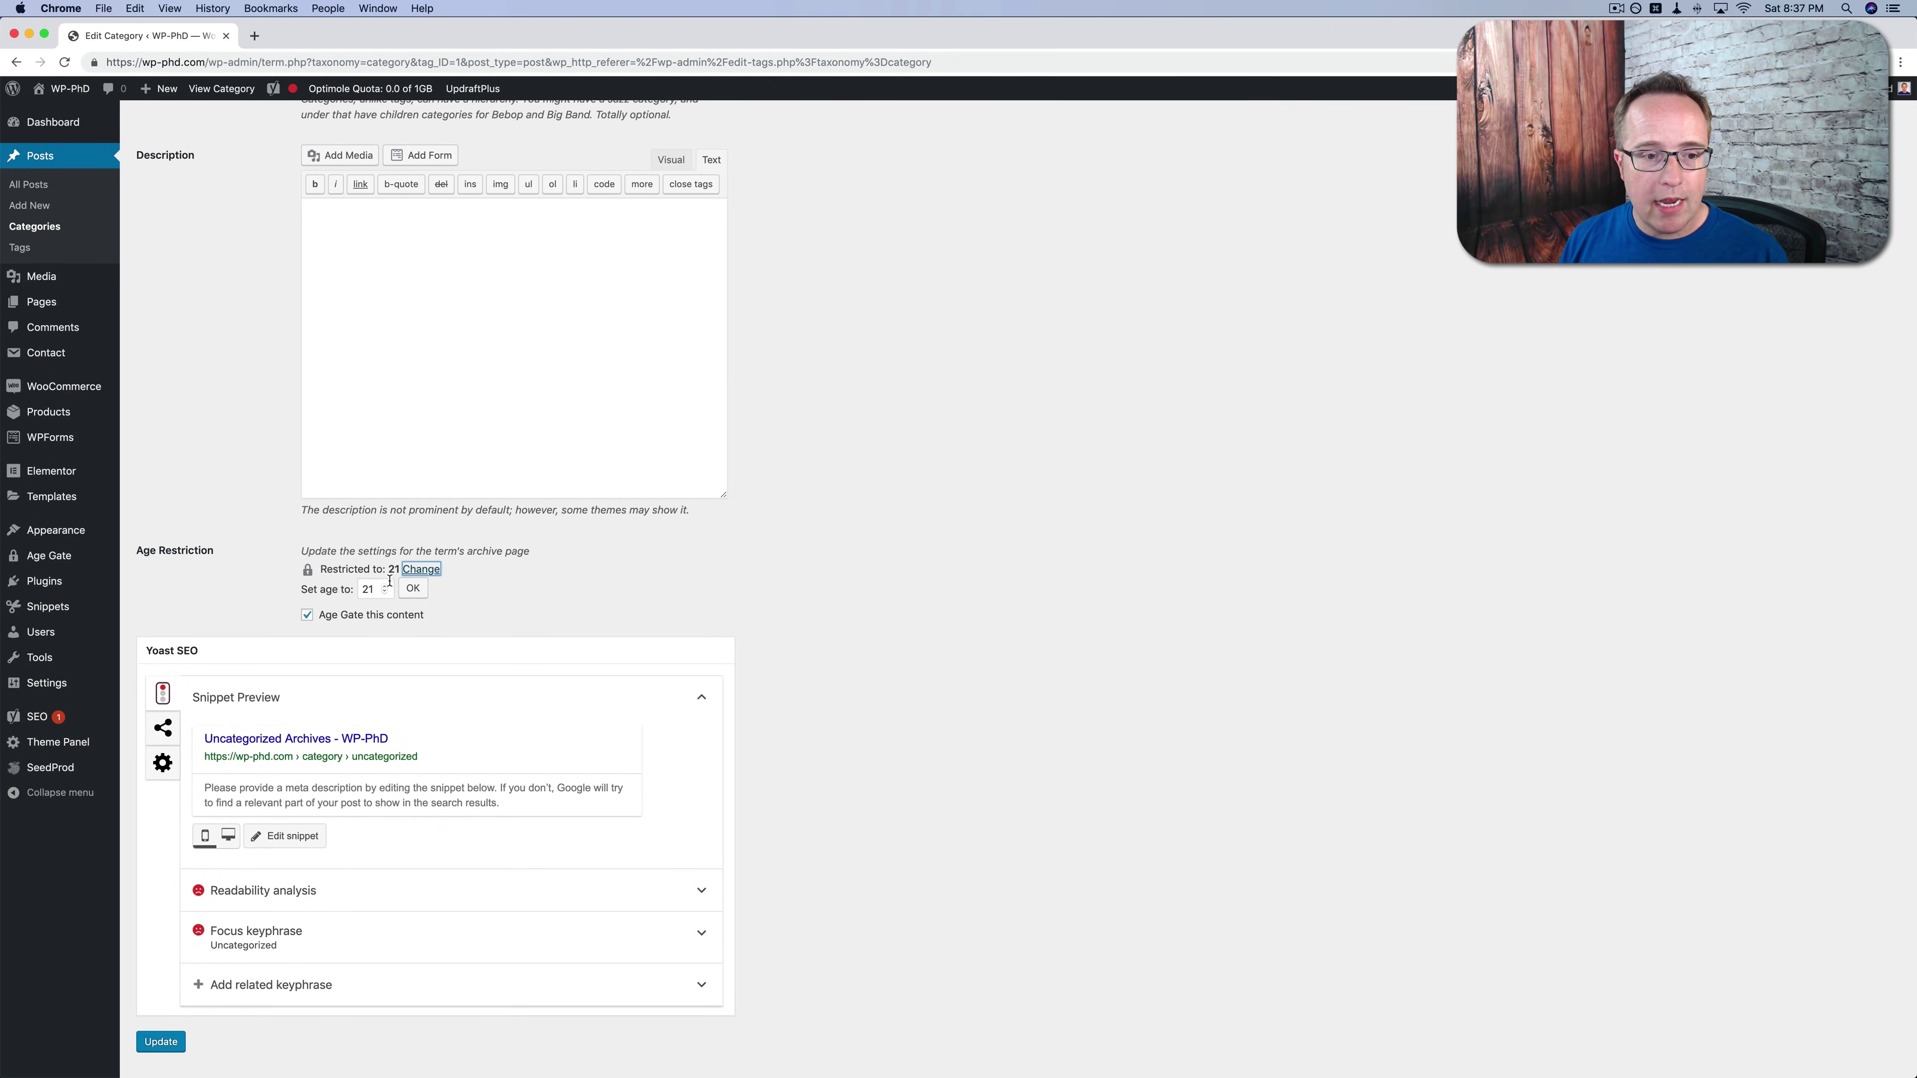
left_click(413, 589)
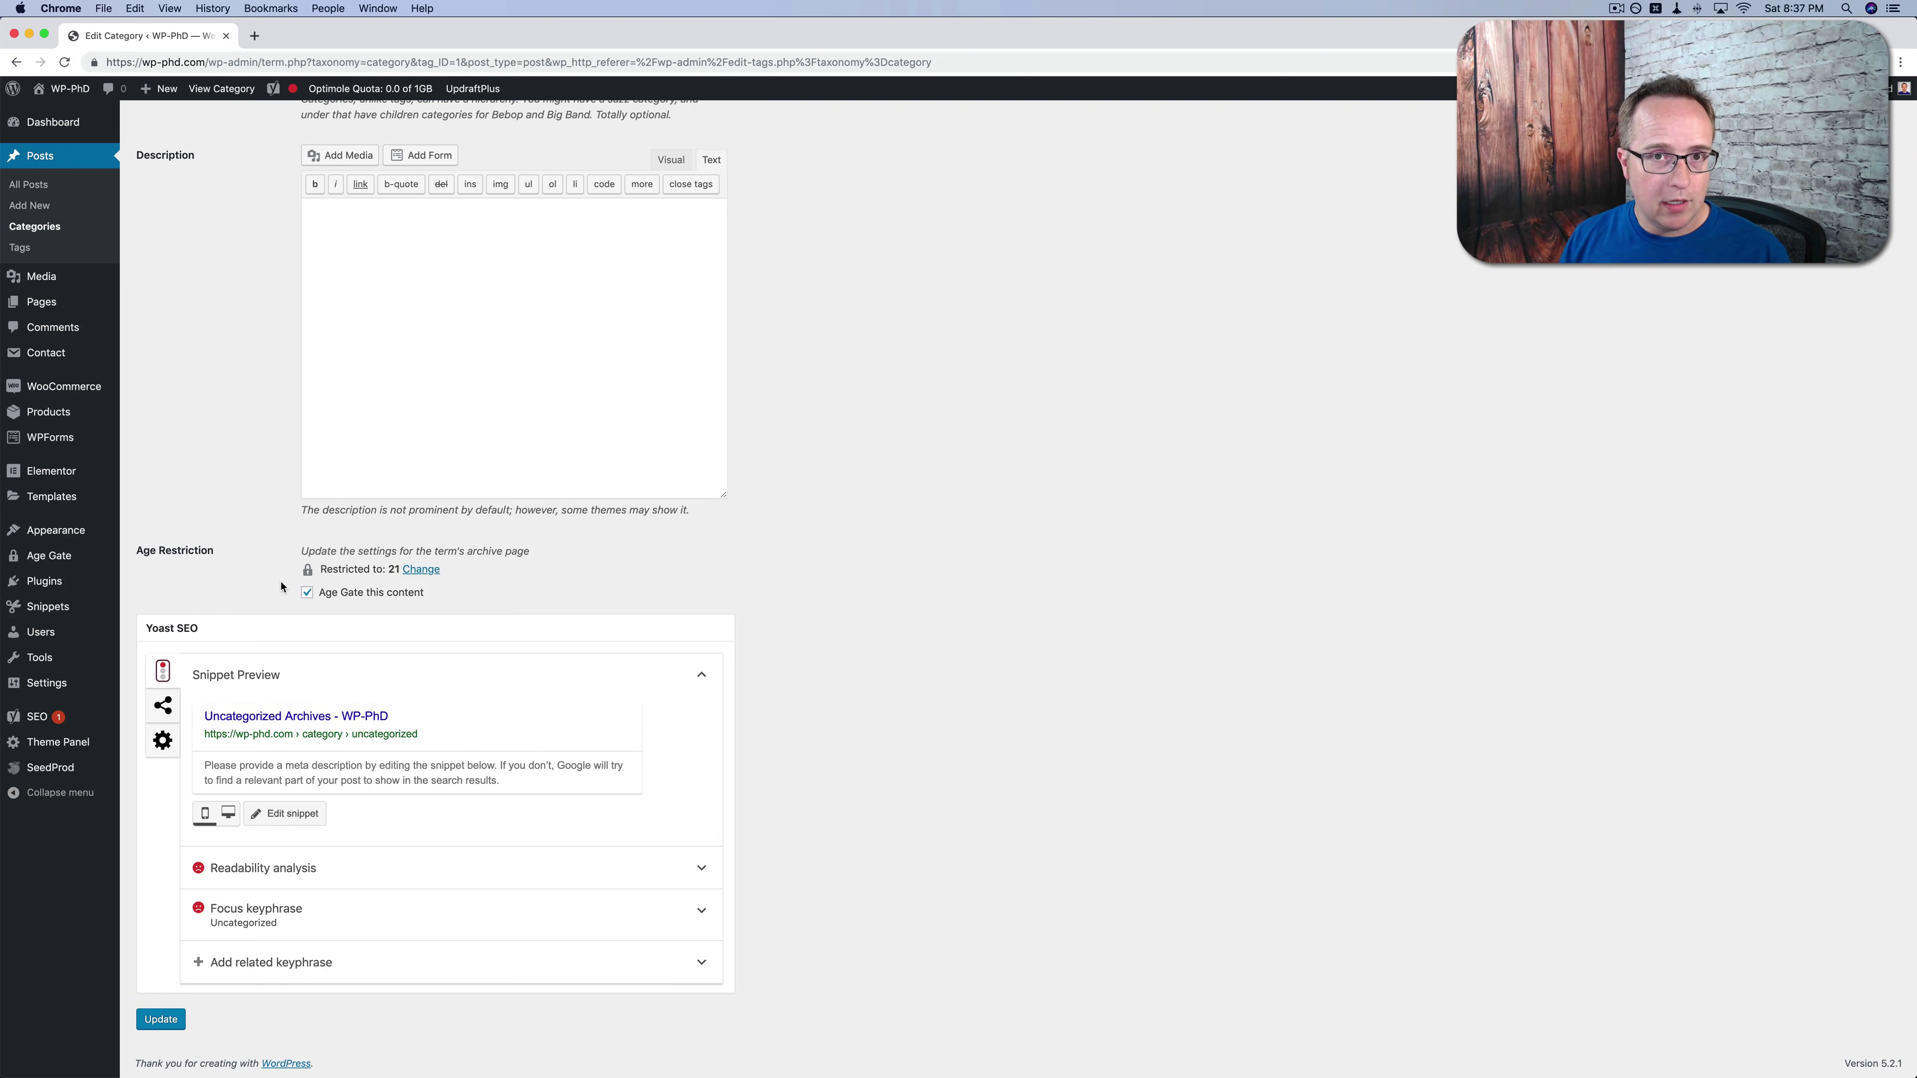
left_click(307, 592)
Open the 'Test page' post from All Posts for editing.
scroll(213, 394, "up", 3)
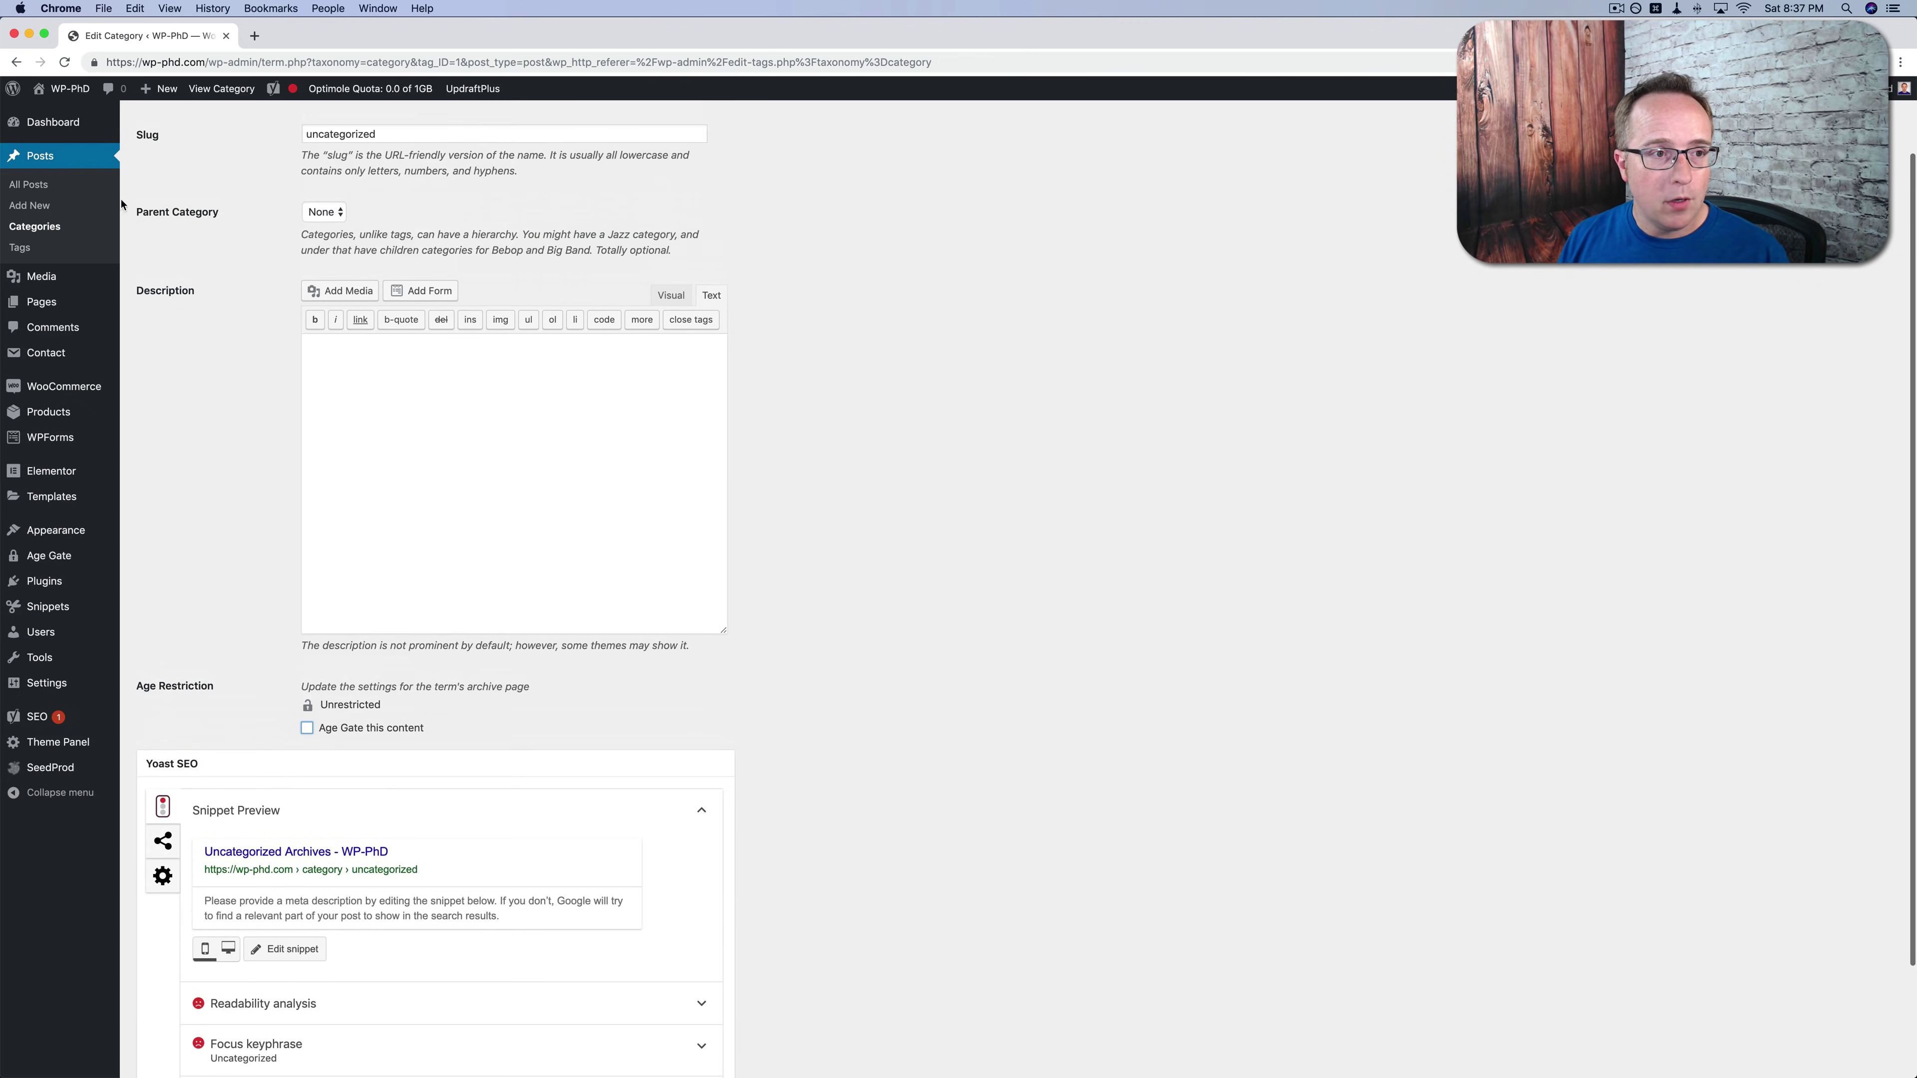
left_click(111, 184)
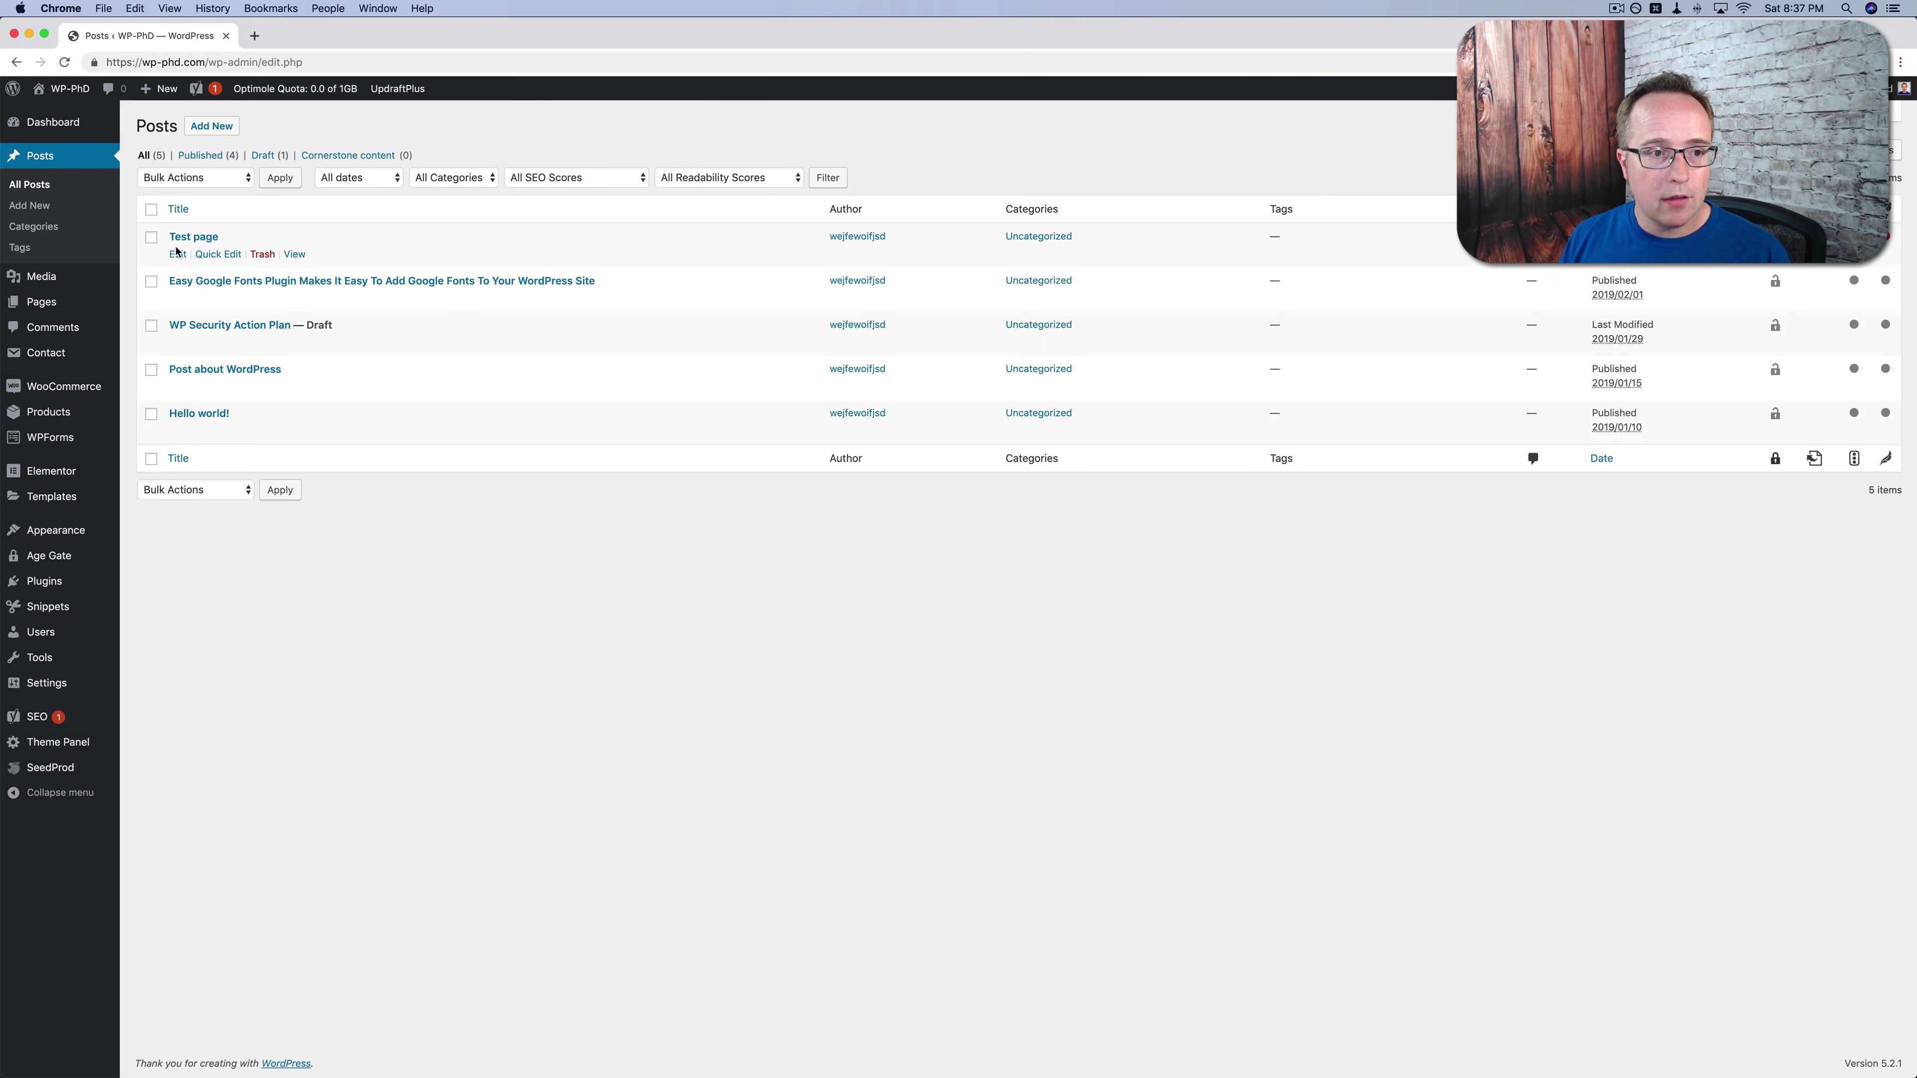
left_click(185, 240)
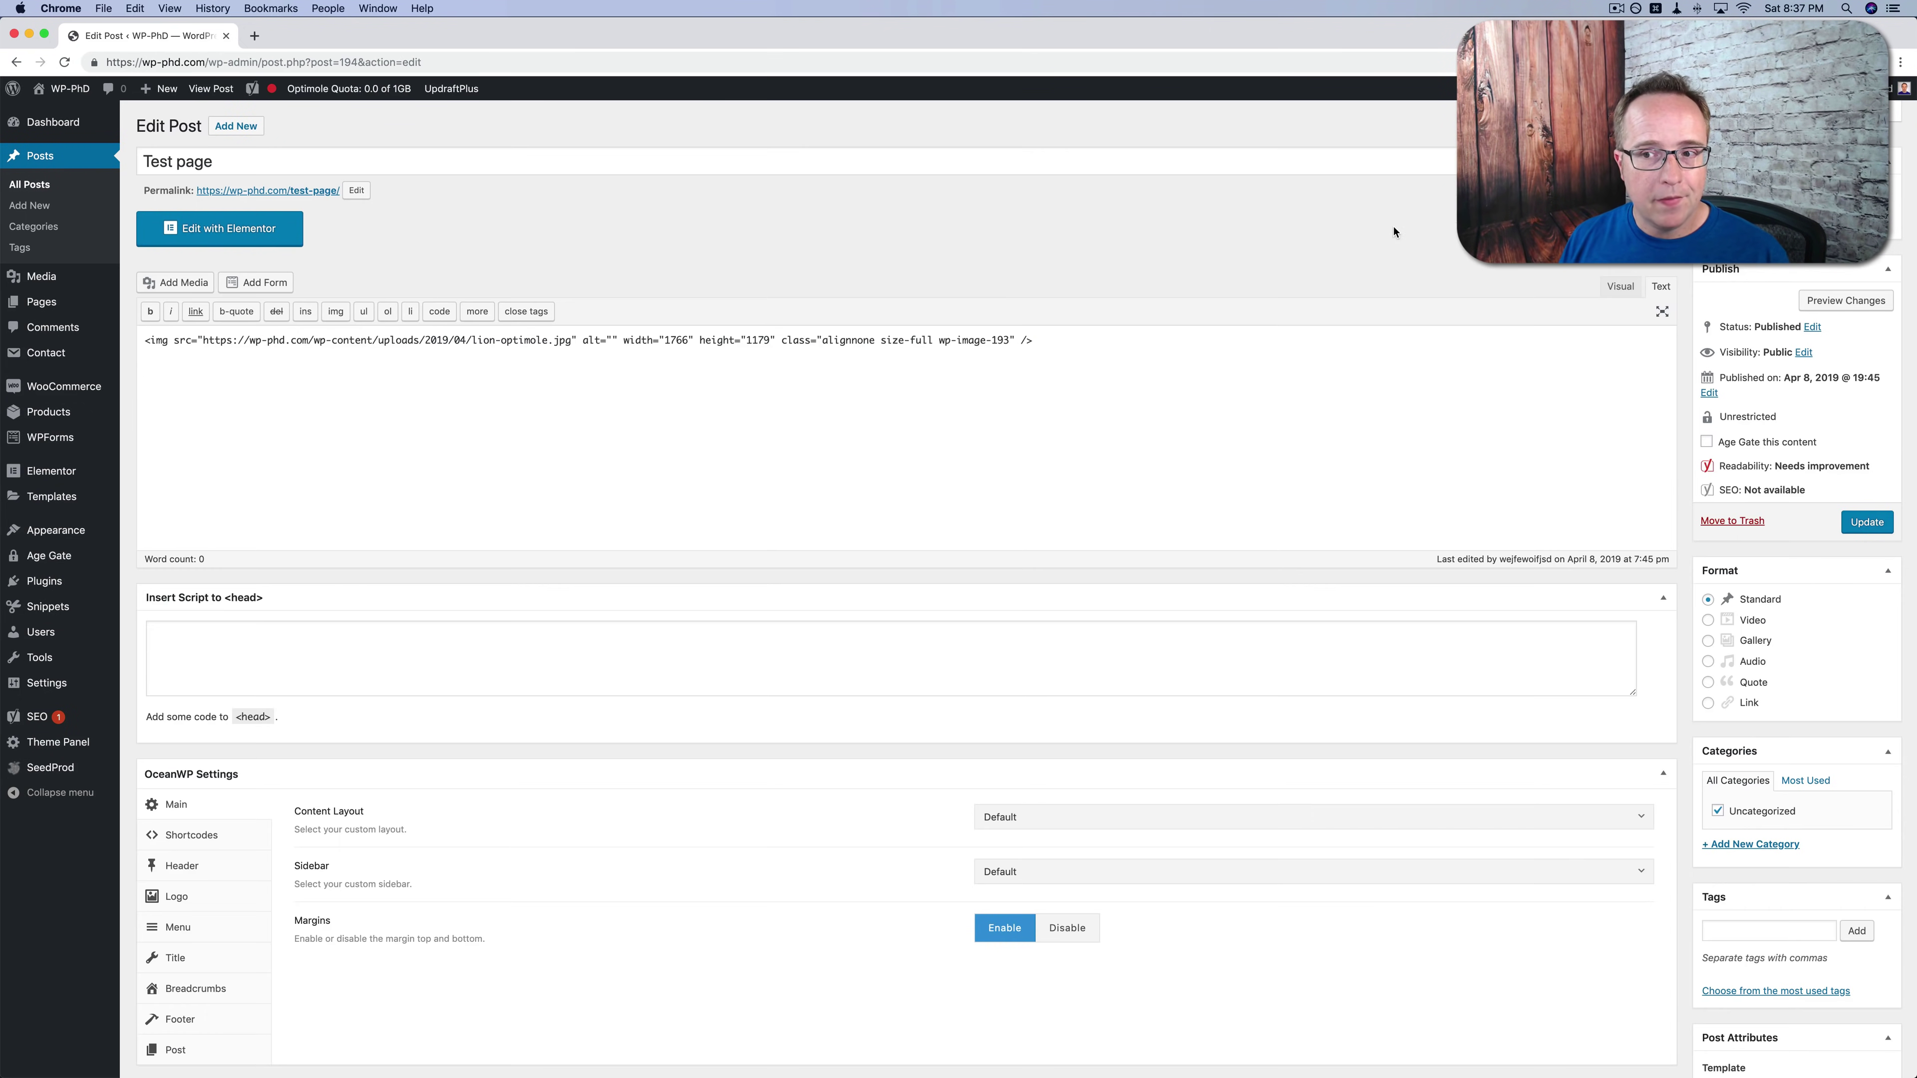
Age-gate the Test page at 21, update it, and load its URL in an incognito window.
left_click(1708, 443)
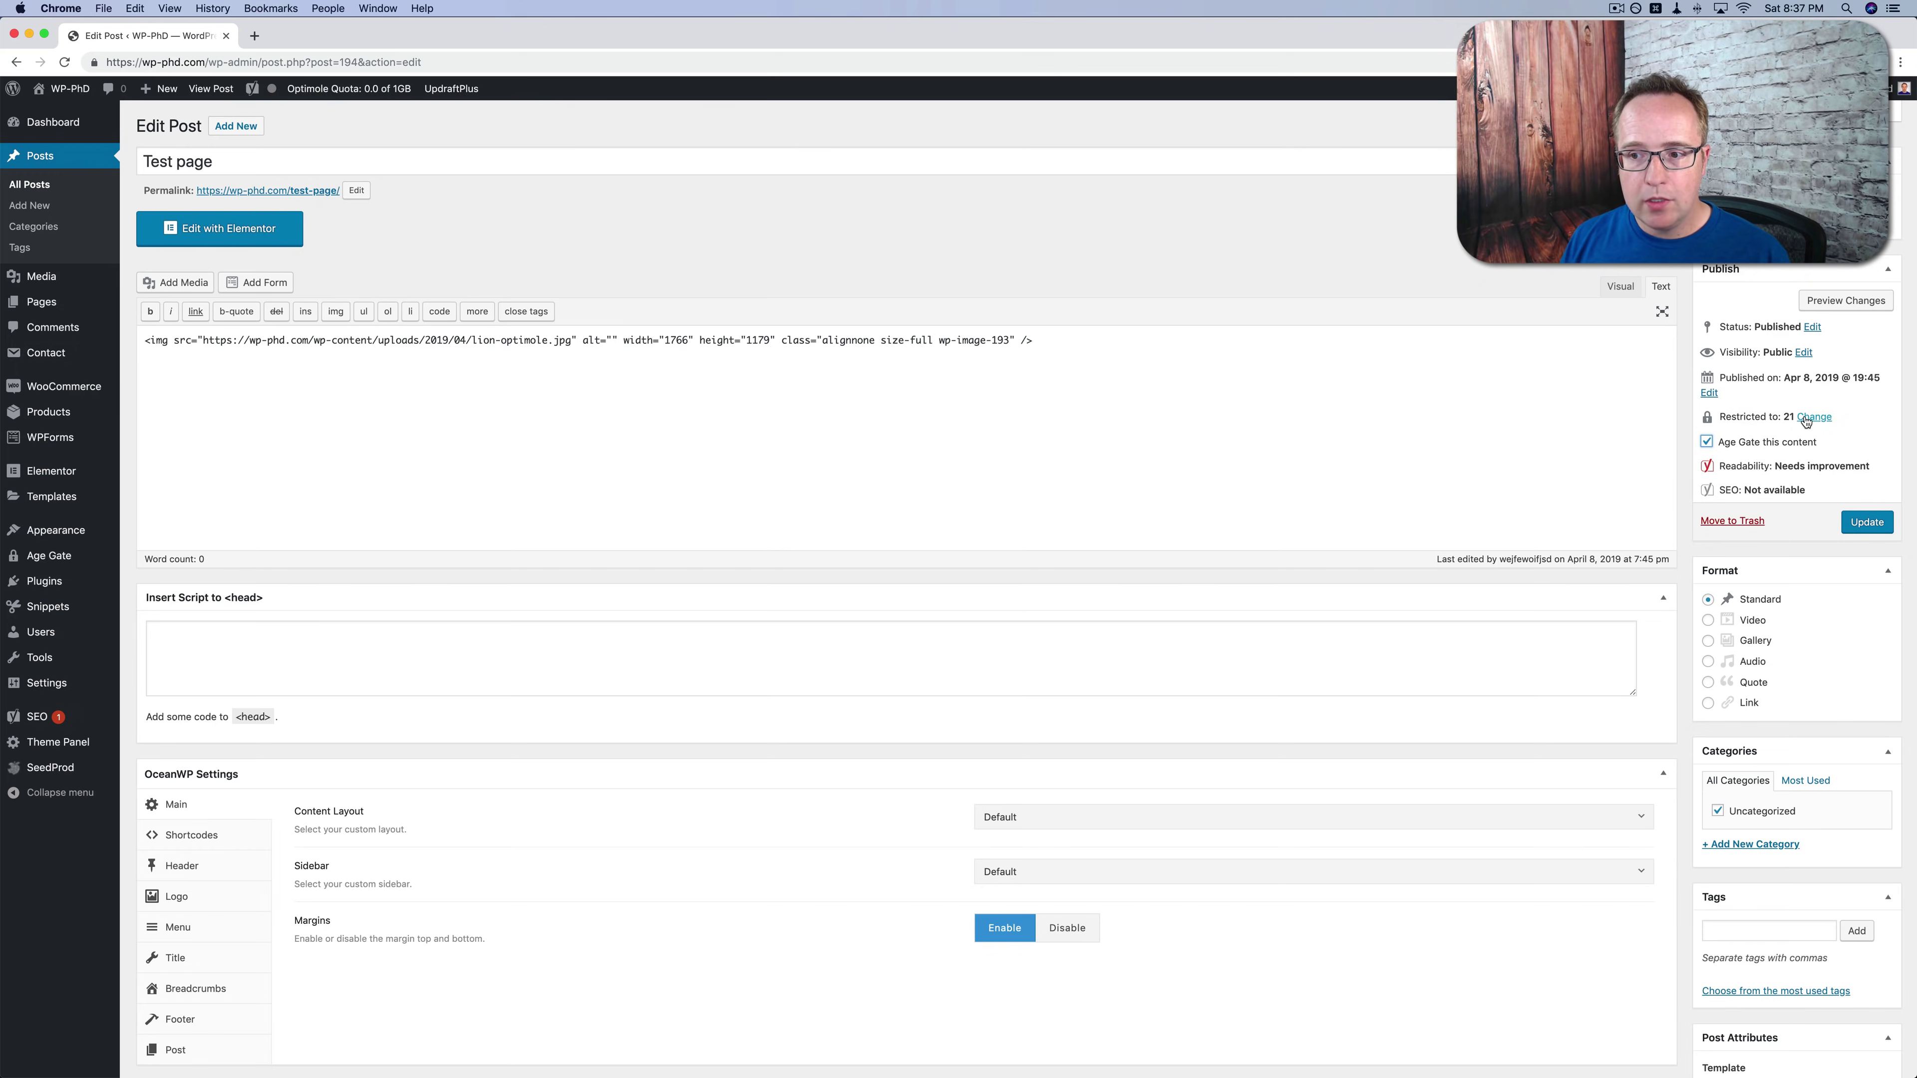
left_click(1862, 521)
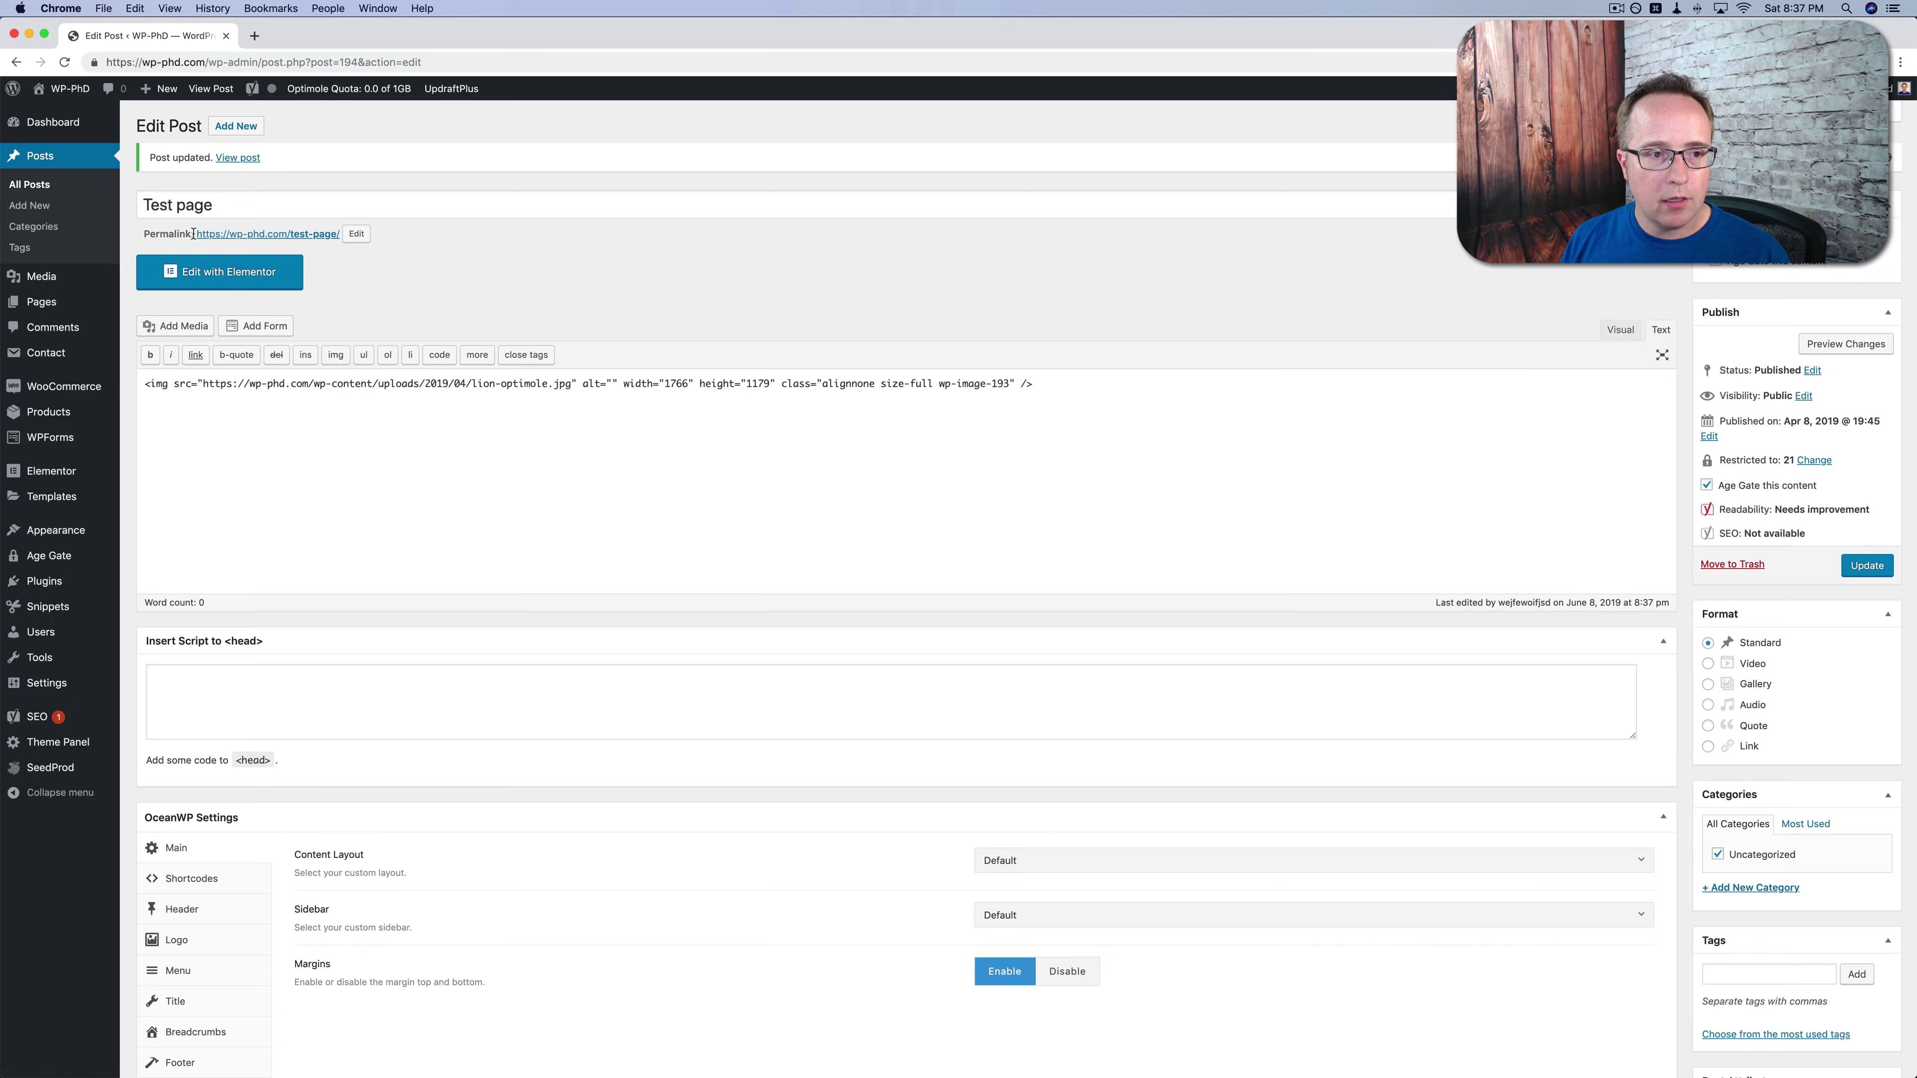
right_click(240, 160)
left_click(305, 229)
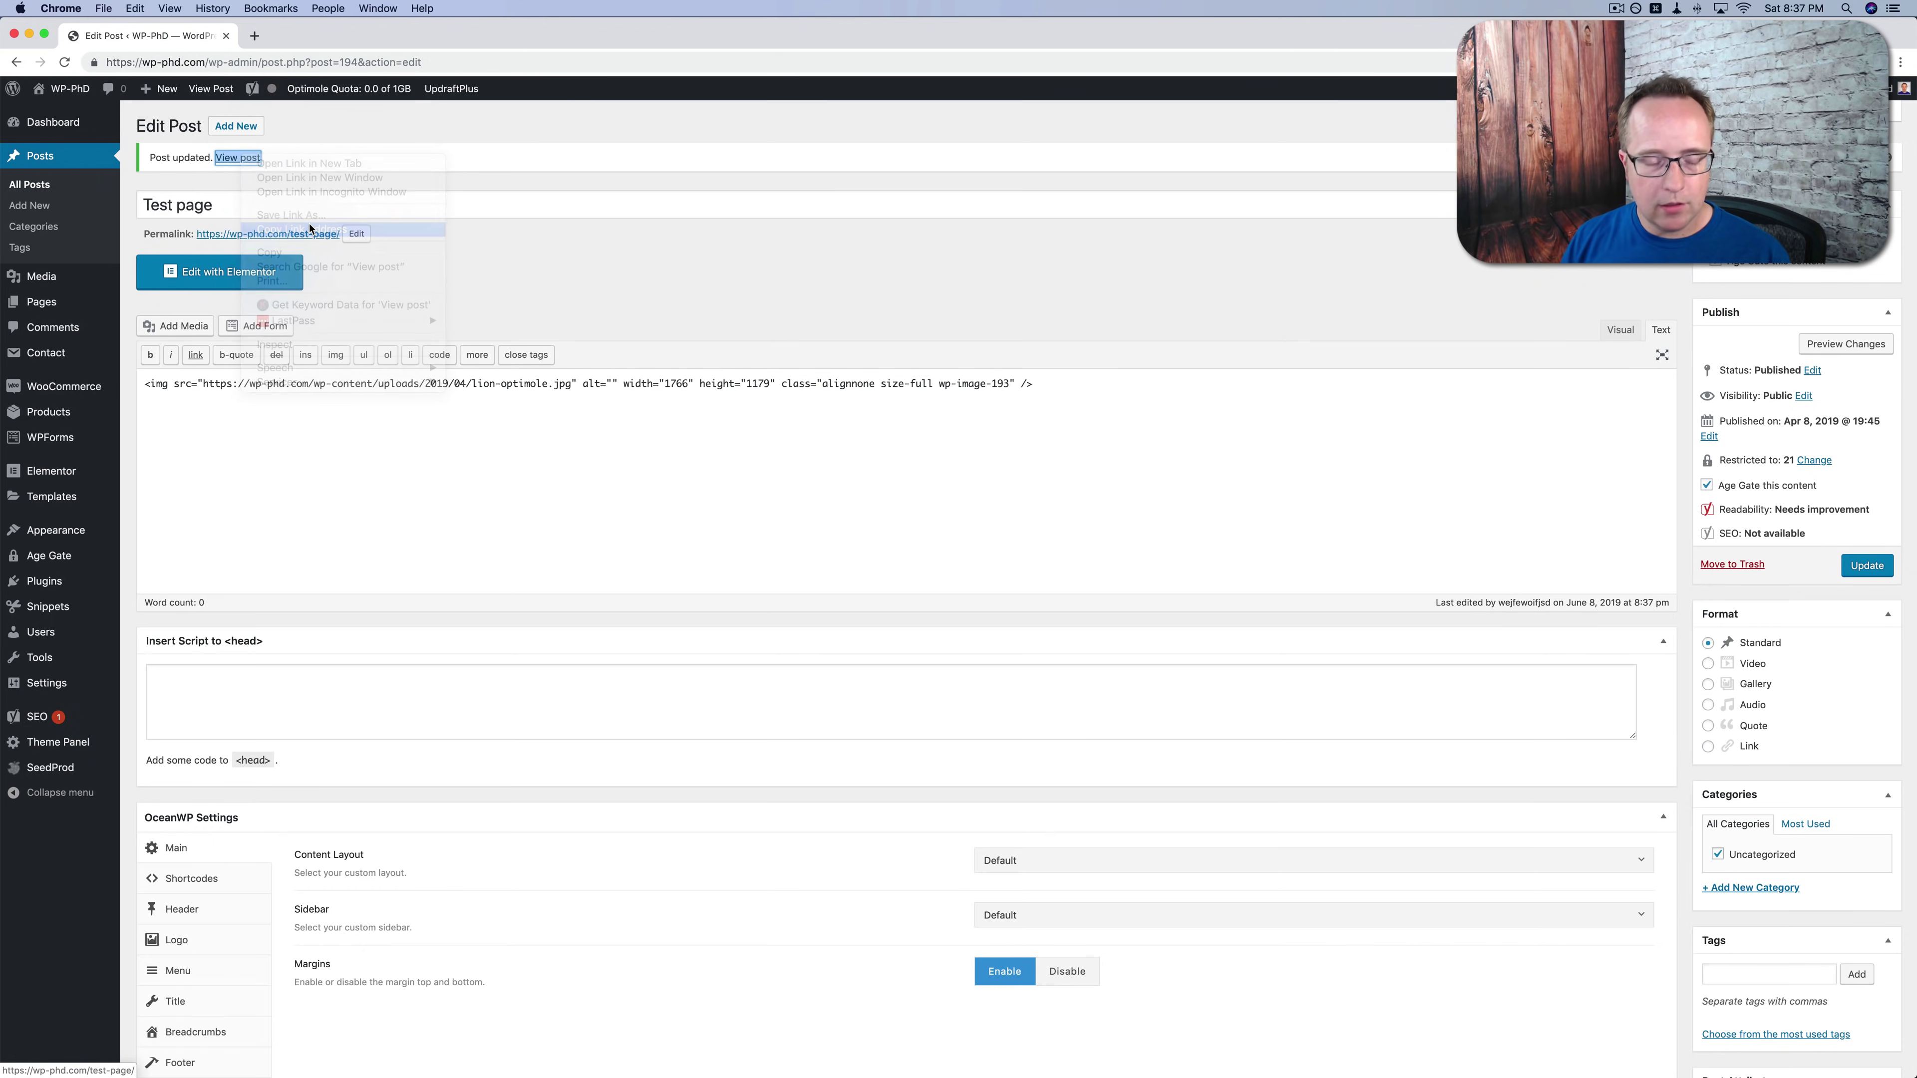
key("super+shift+n")
key("super+v")
key("Return")
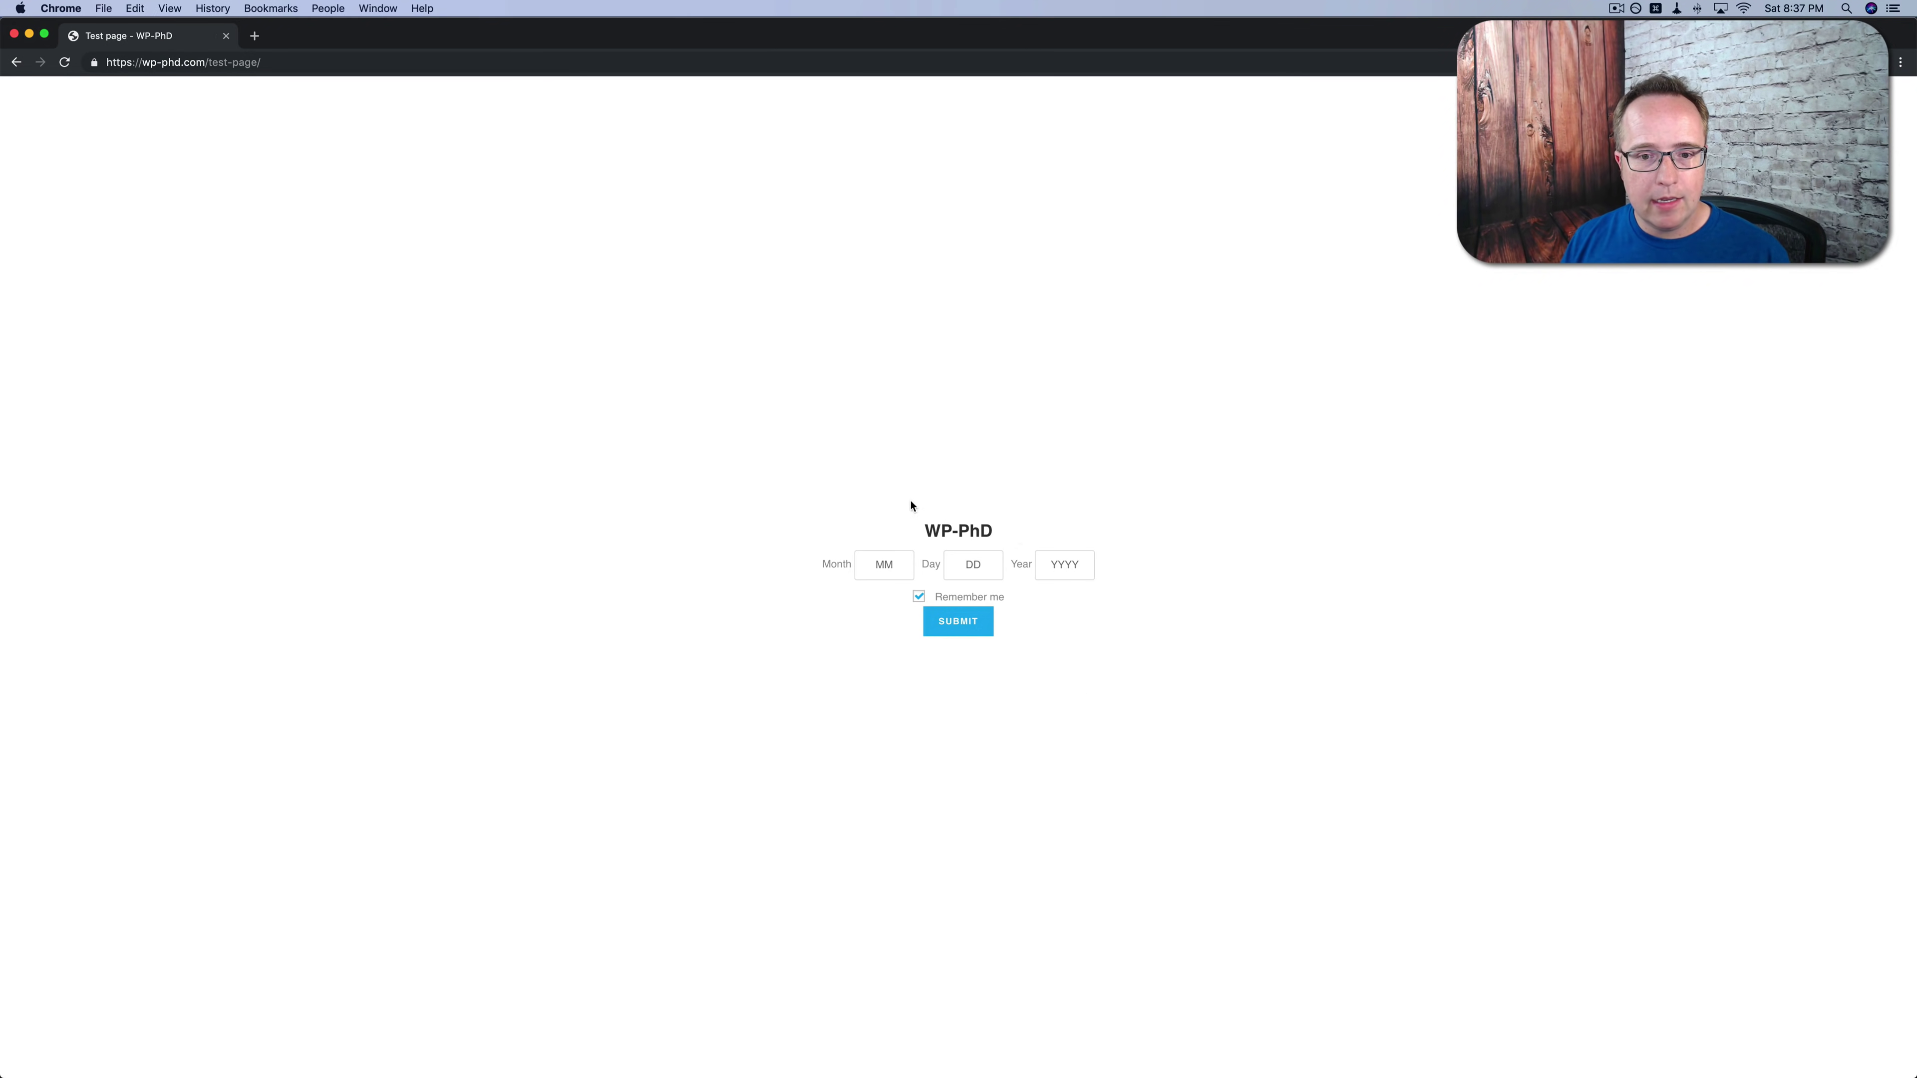
Inspect the incognito age-gate form with its WP-PhD title, then return to the Test page editor.
left_click_drag(925, 531, 988, 530)
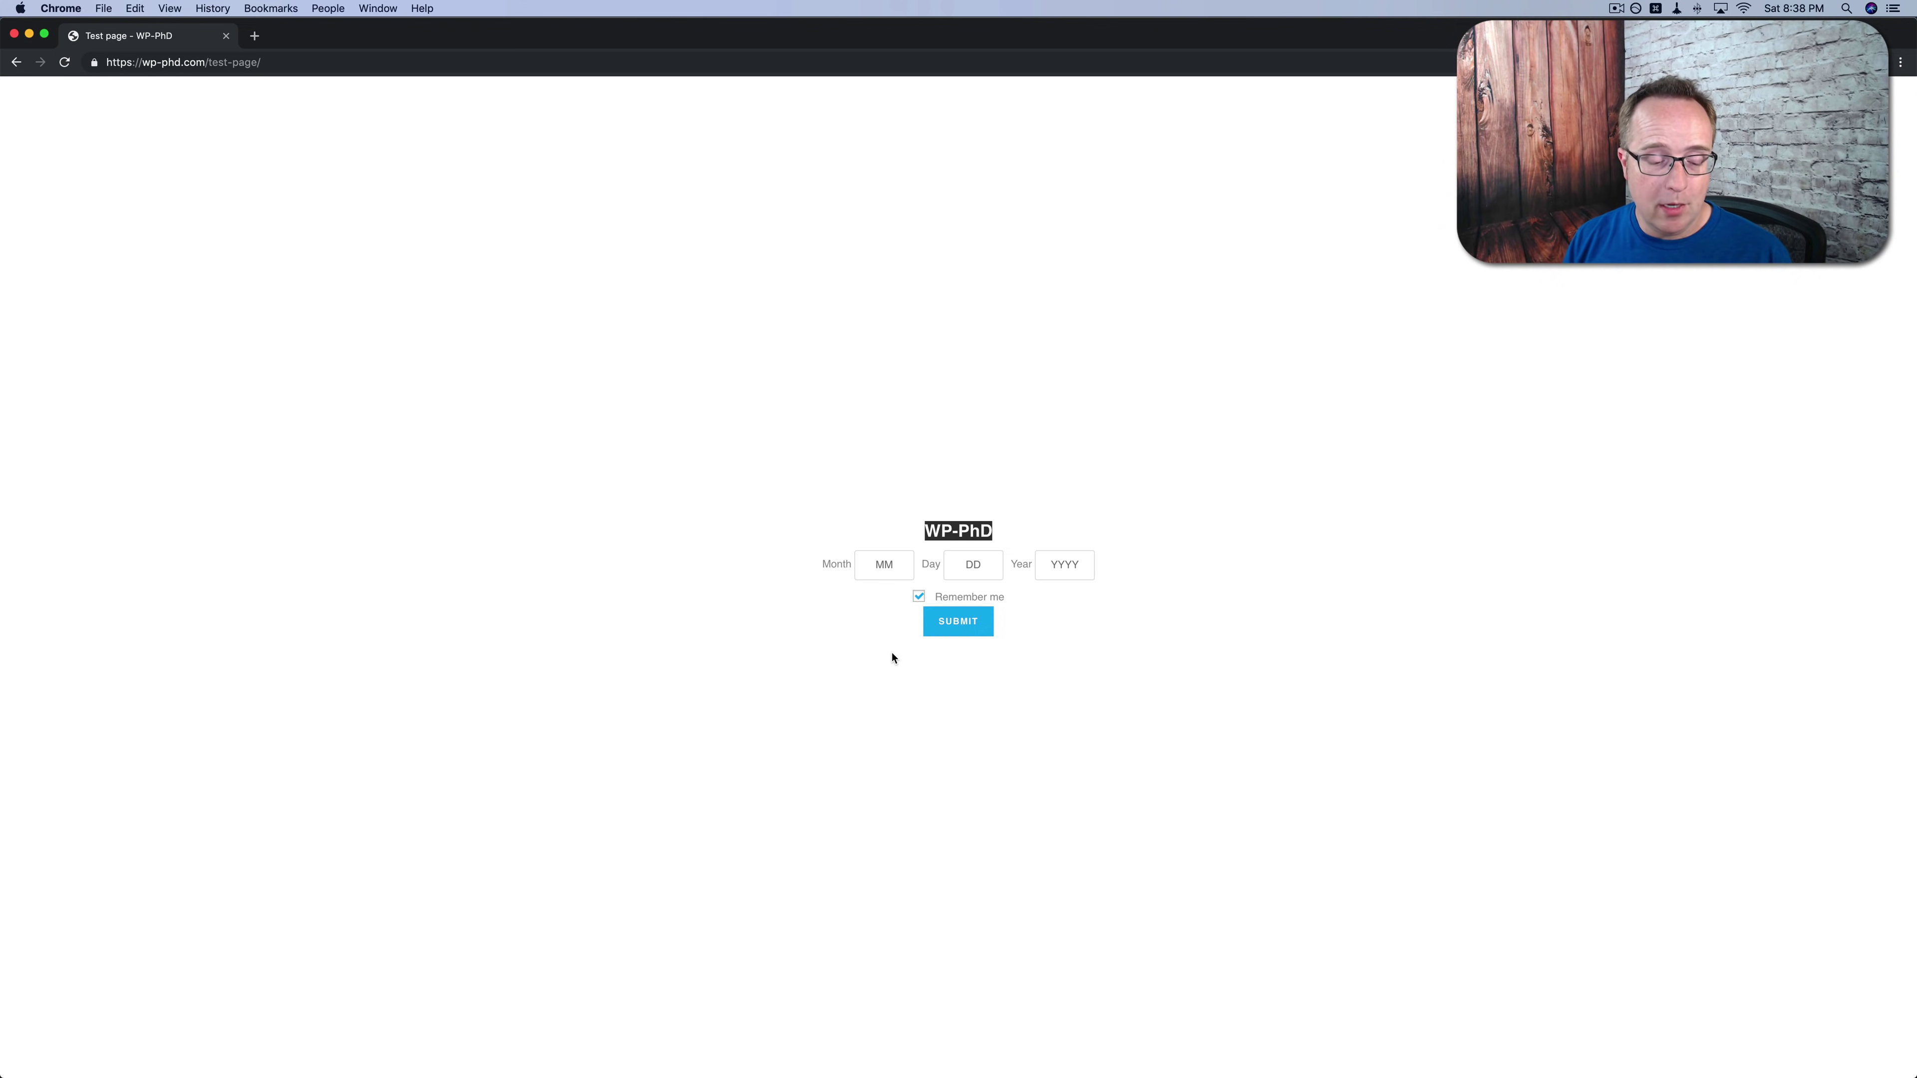
key("super+bracketleft")
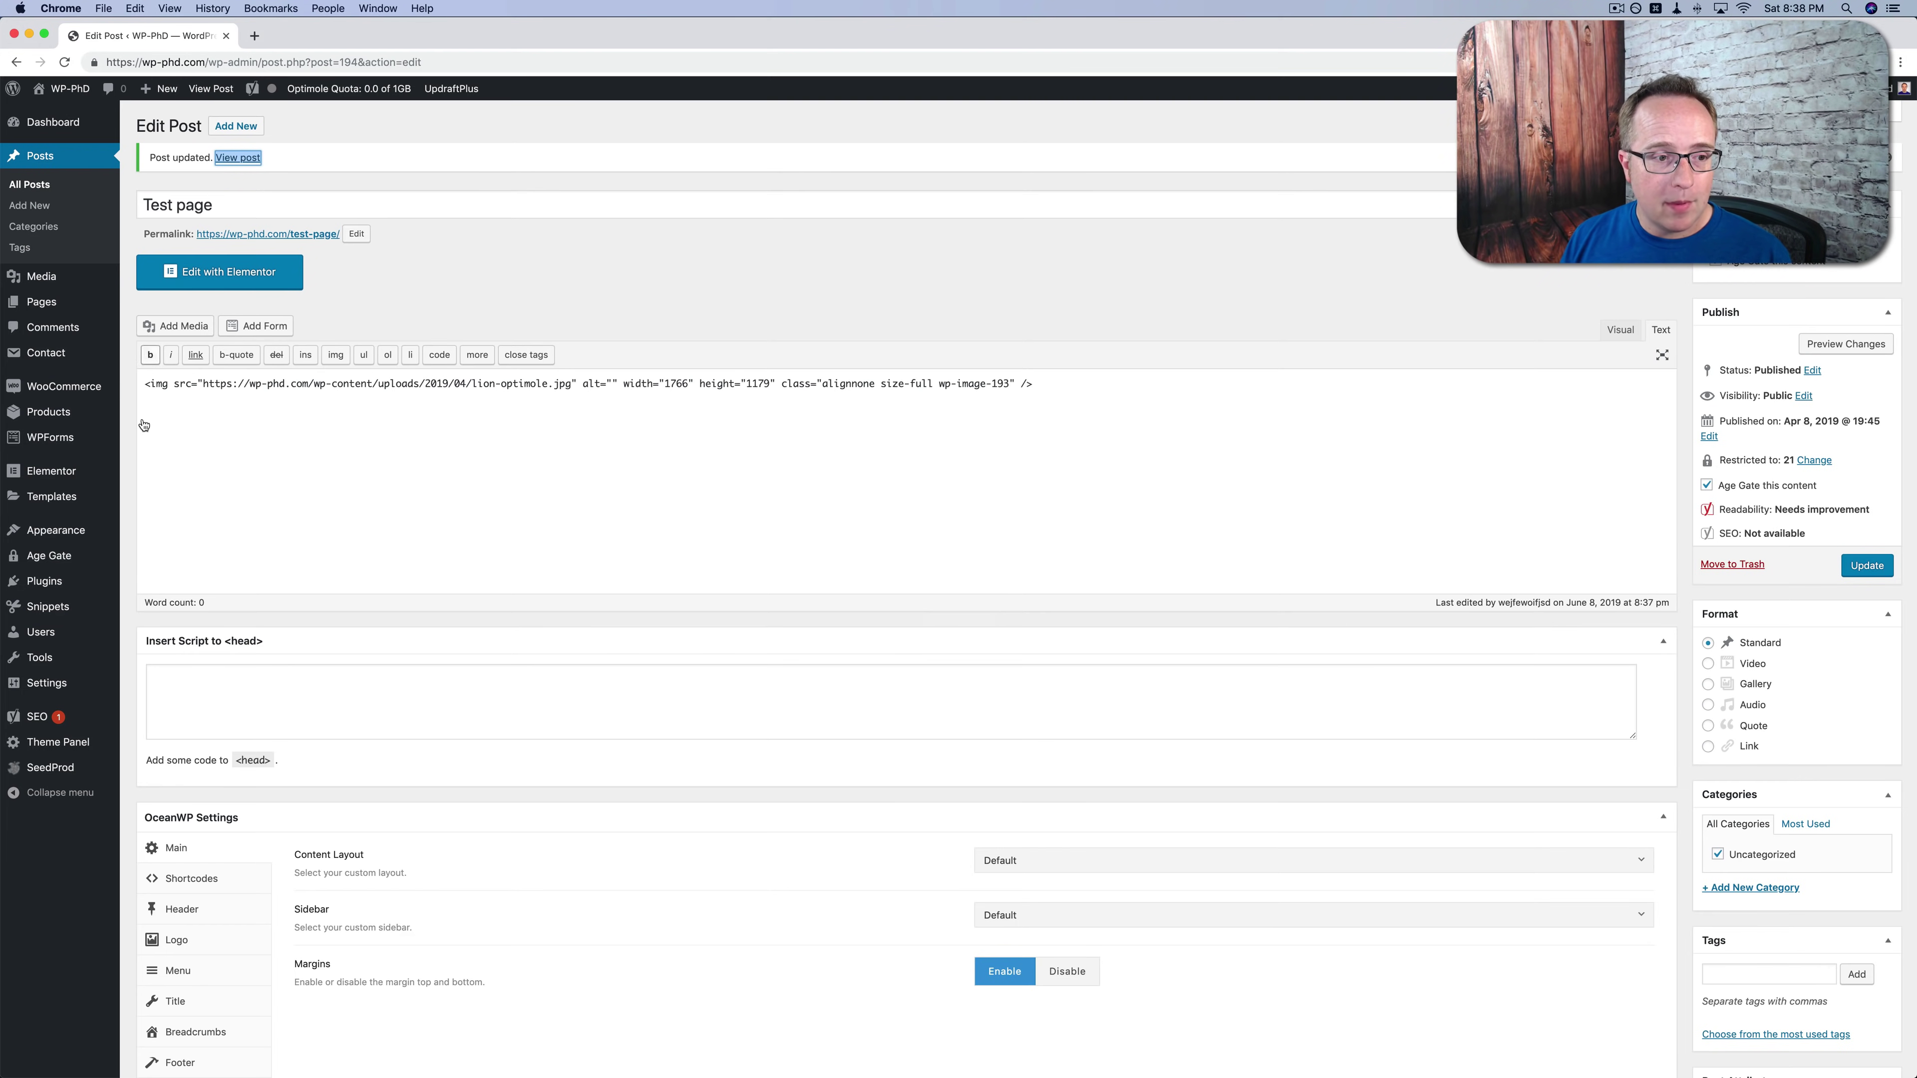
Open Age Gate Restriction Settings from the admin sidebar.
left_click(48, 555)
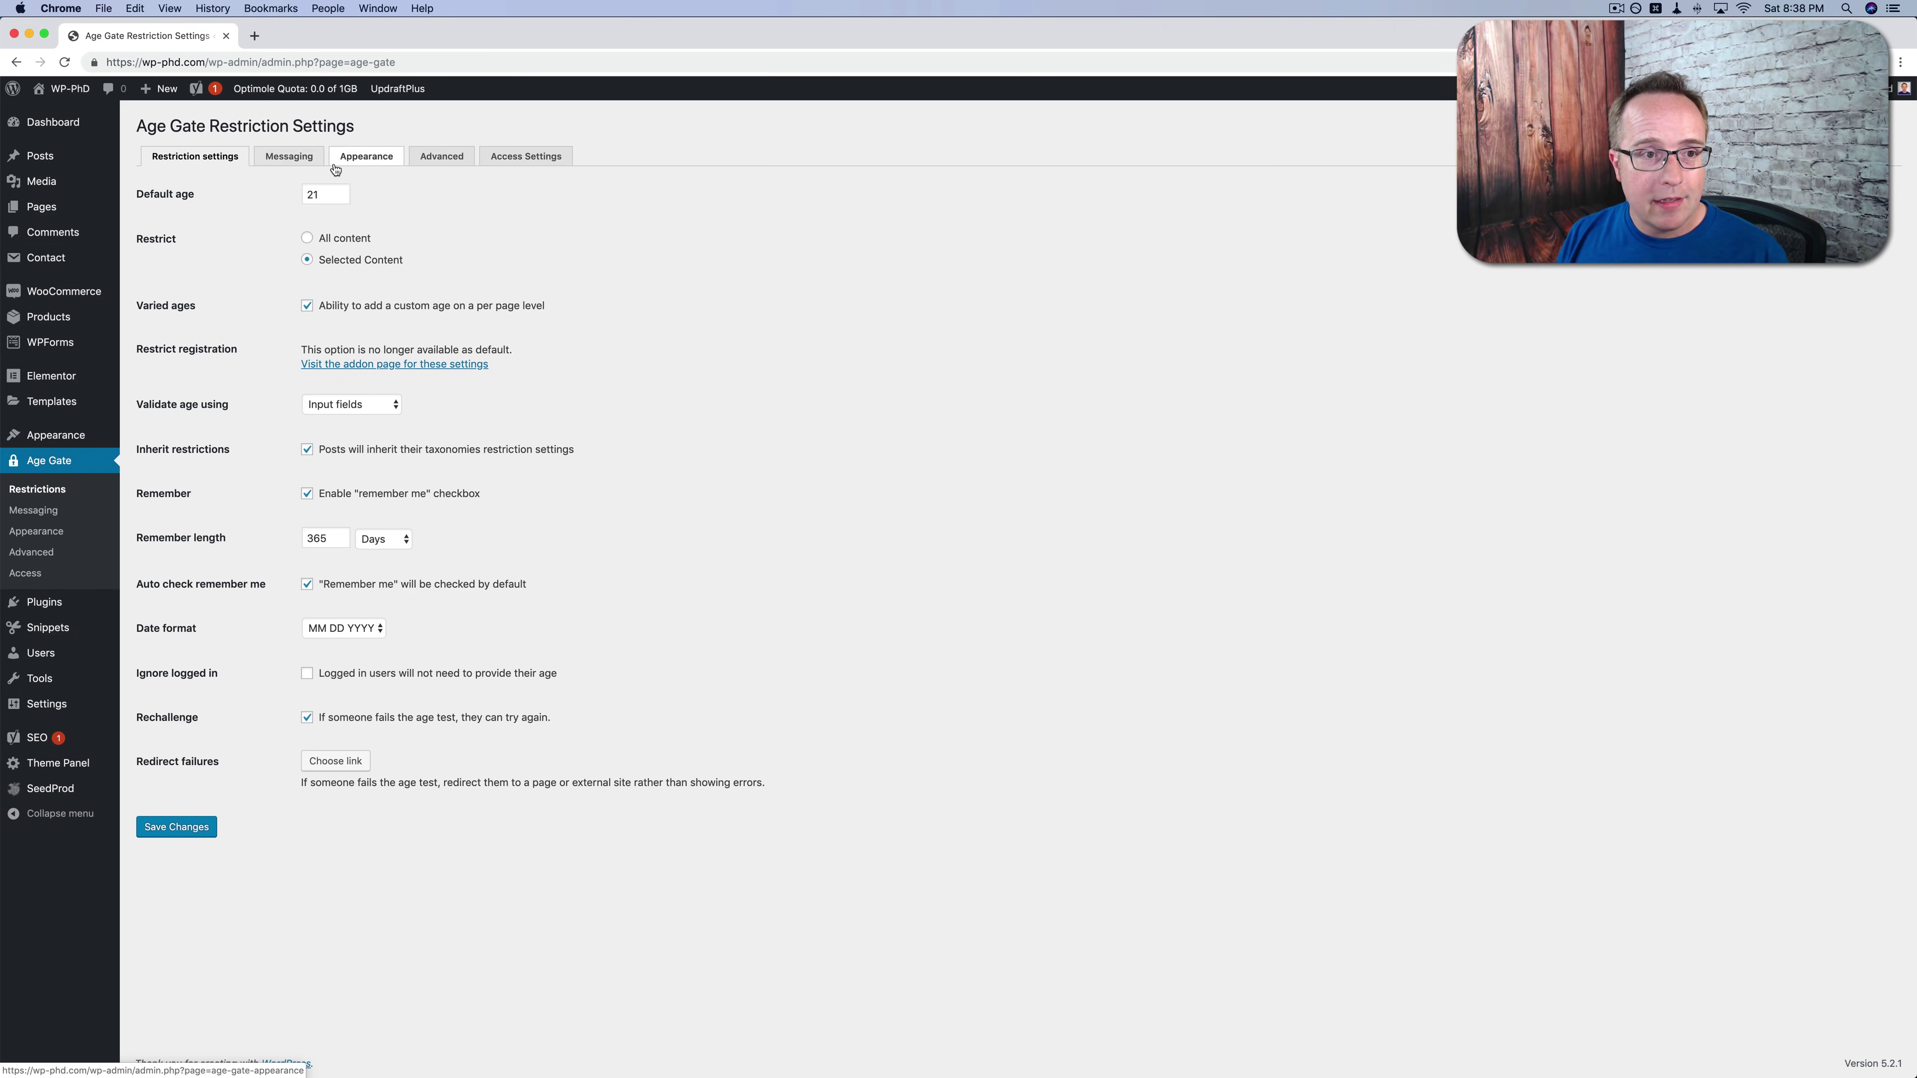
On the Messaging tab, enter headline 'This content is for mature audiences only' and sub headline 'Please enter your age below'.
left_click(311, 159)
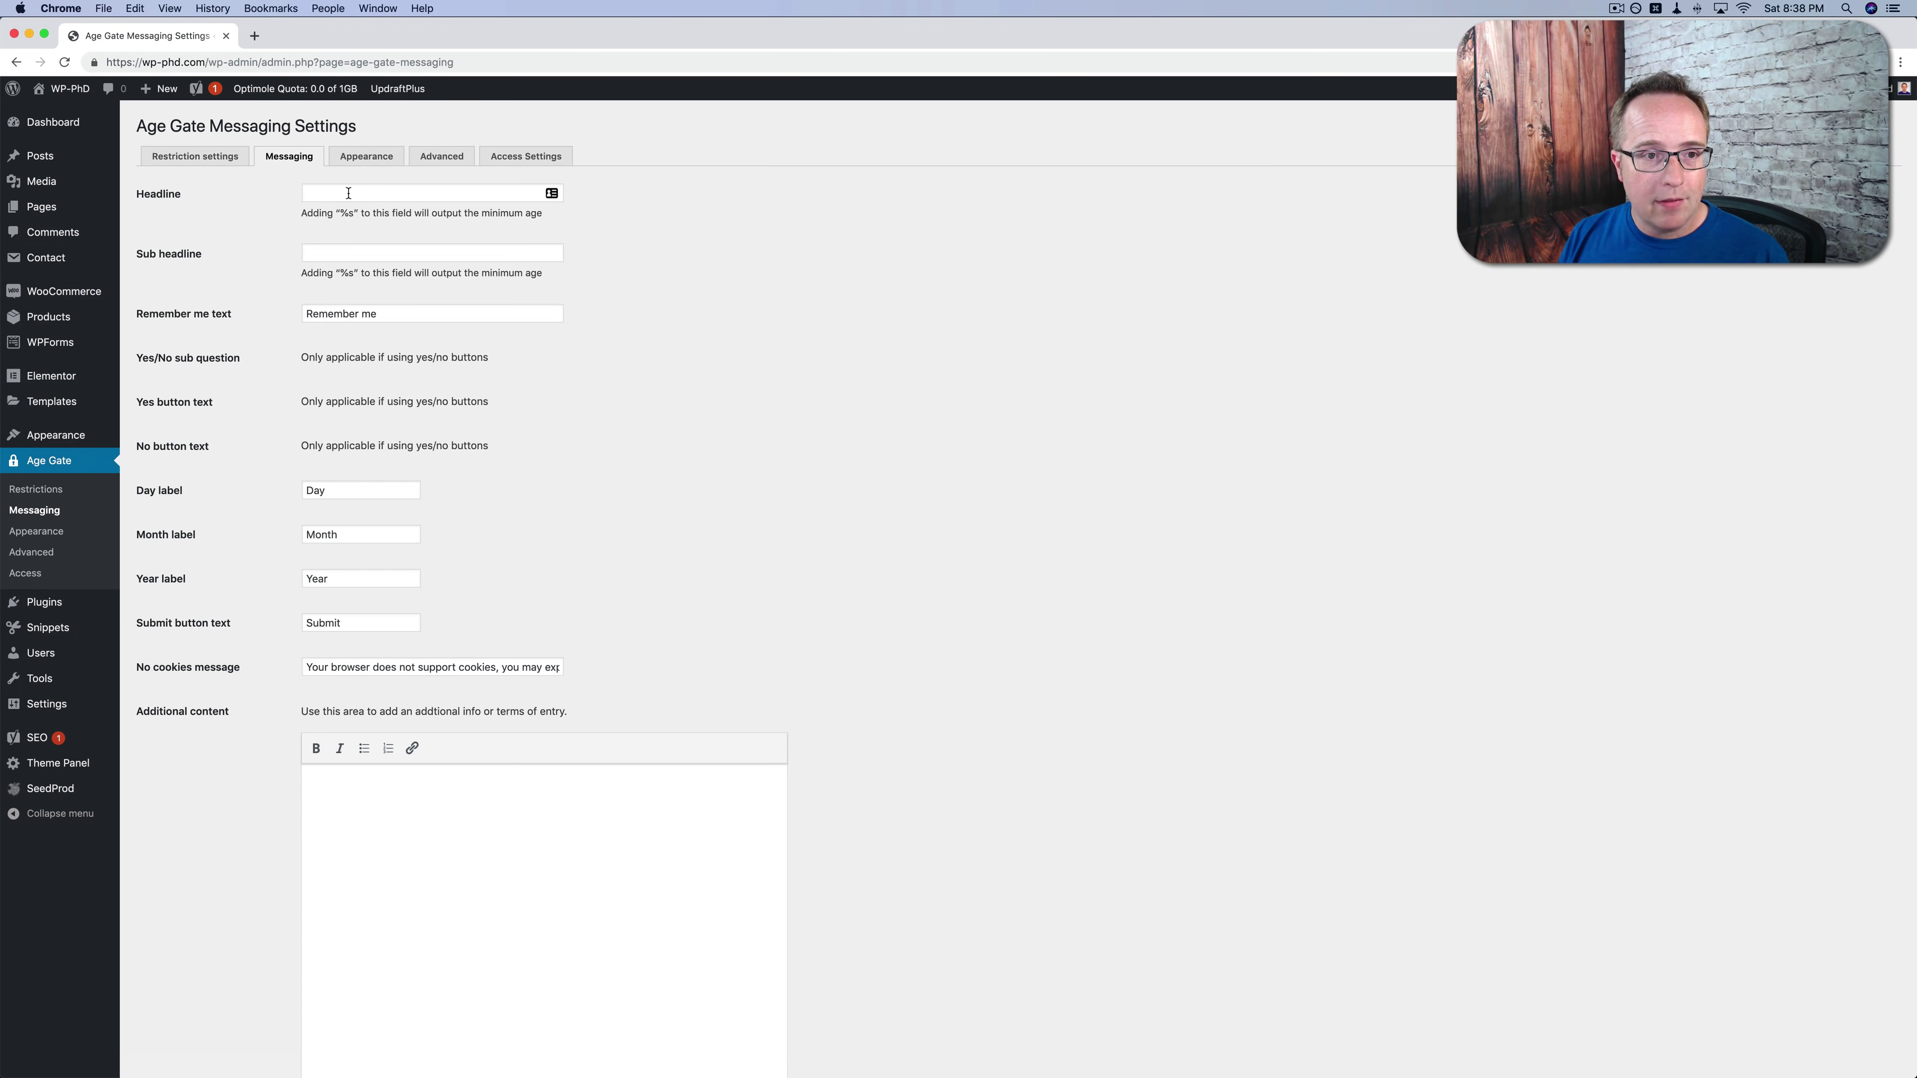
left_click(348, 193)
type("This content is for mature audiences only")
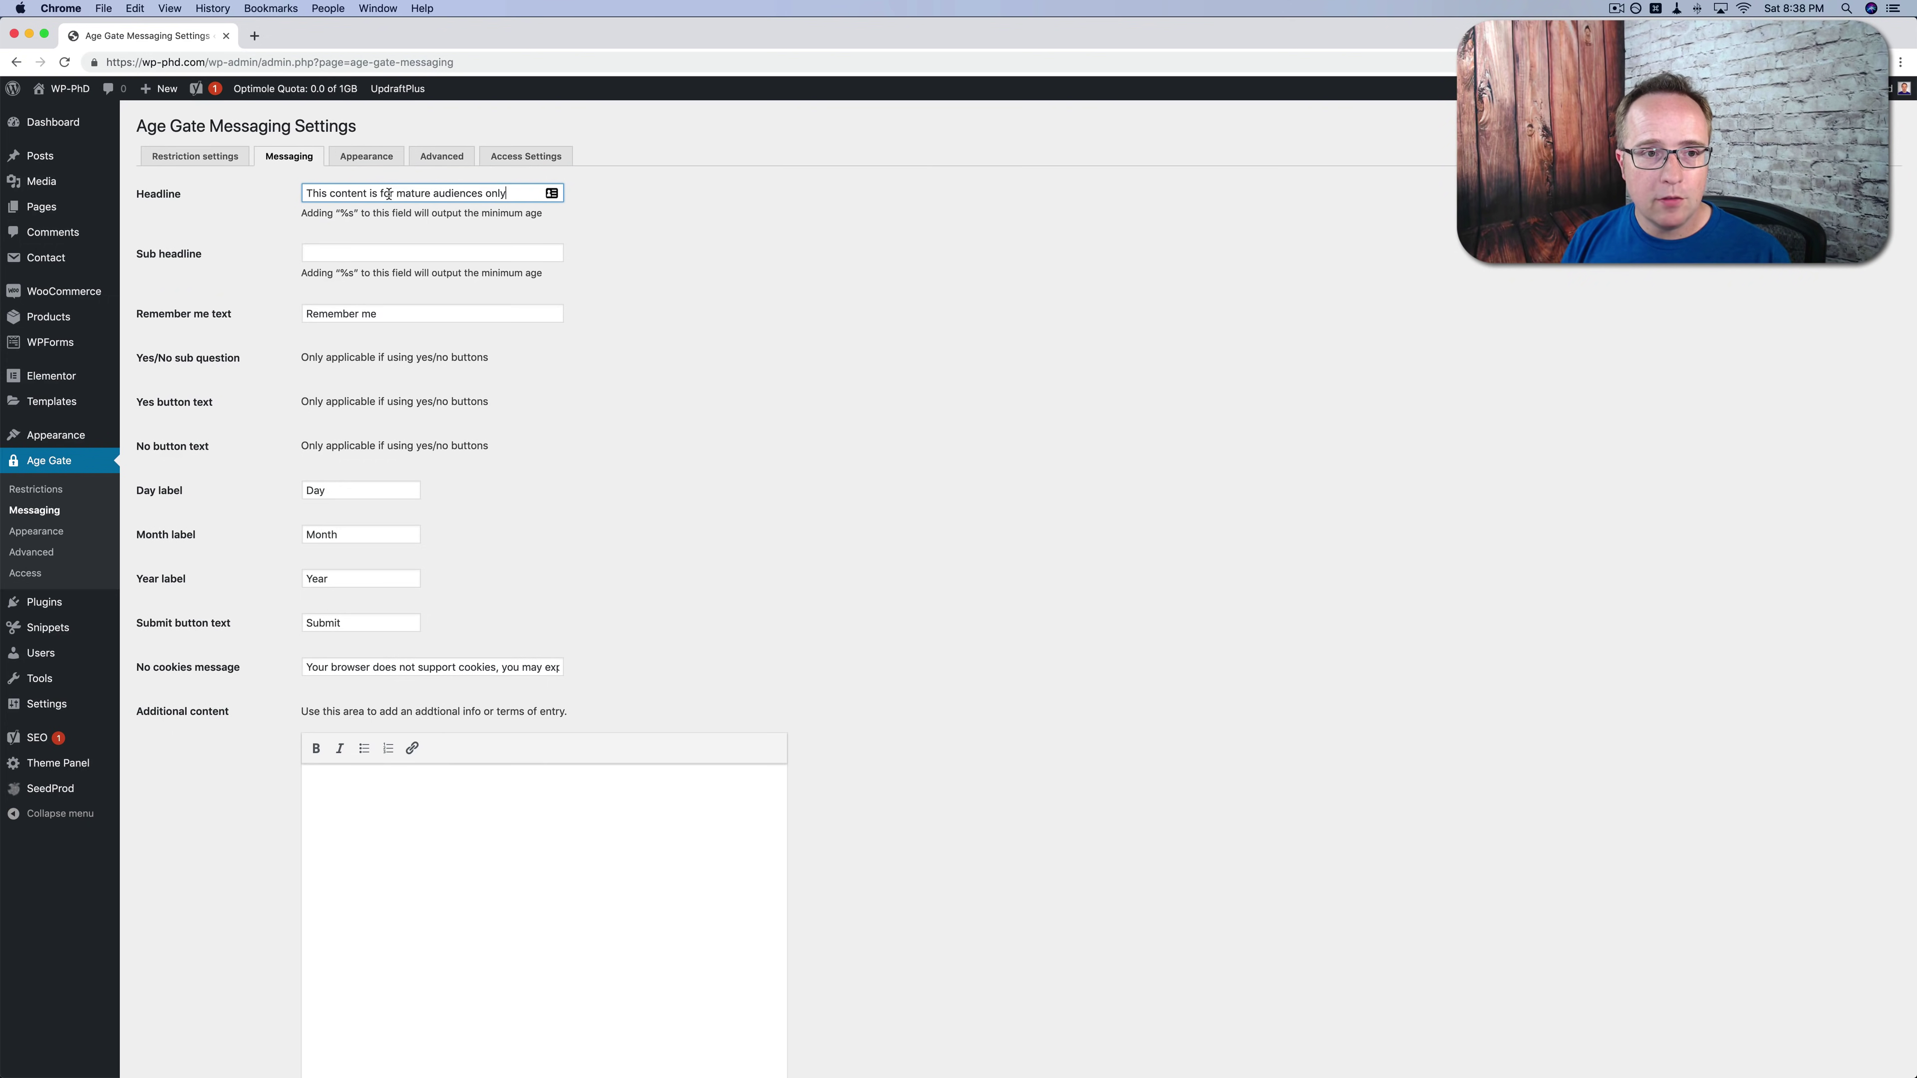
left_click(369, 255)
type("Please enter your age")
type("below")
scroll(393, 232, "down", 2)
left_click(392, 231)
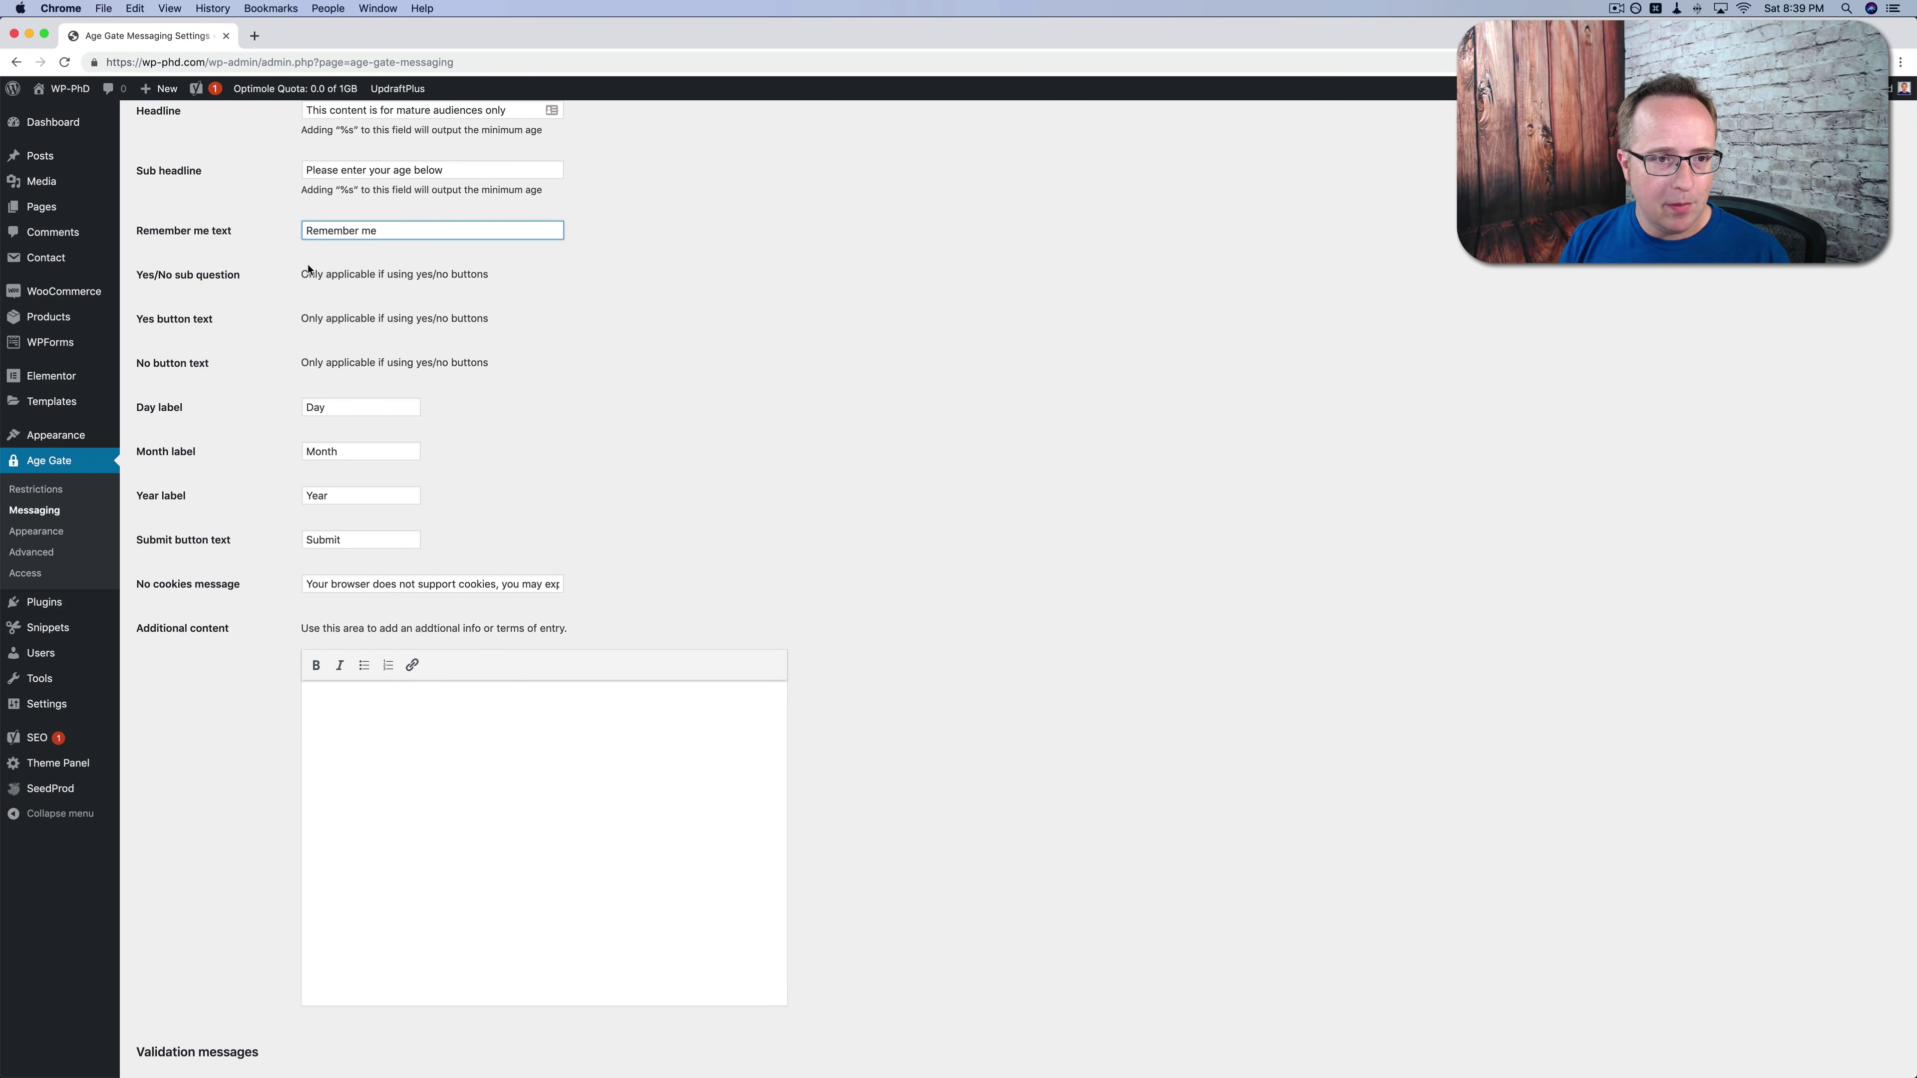
scroll(266, 321, "down", 1)
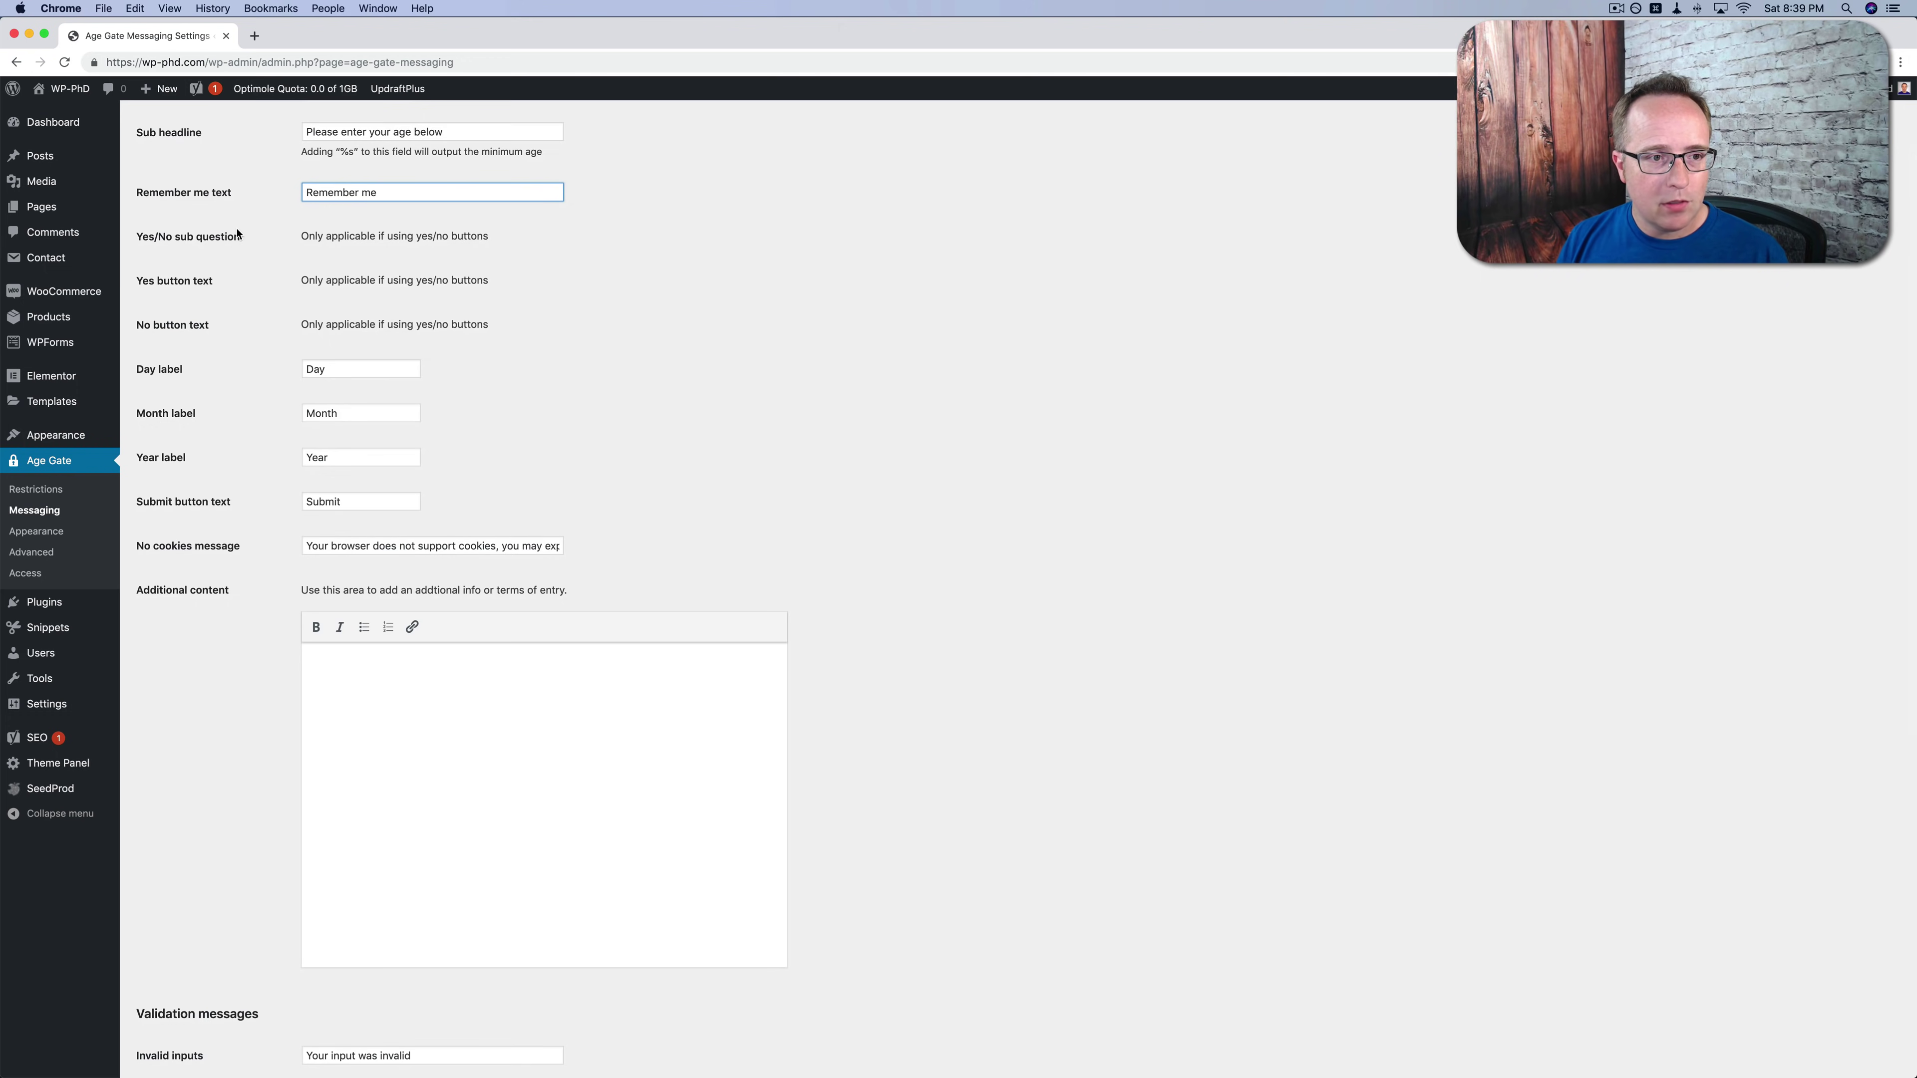
scroll(181, 329, "up", 3)
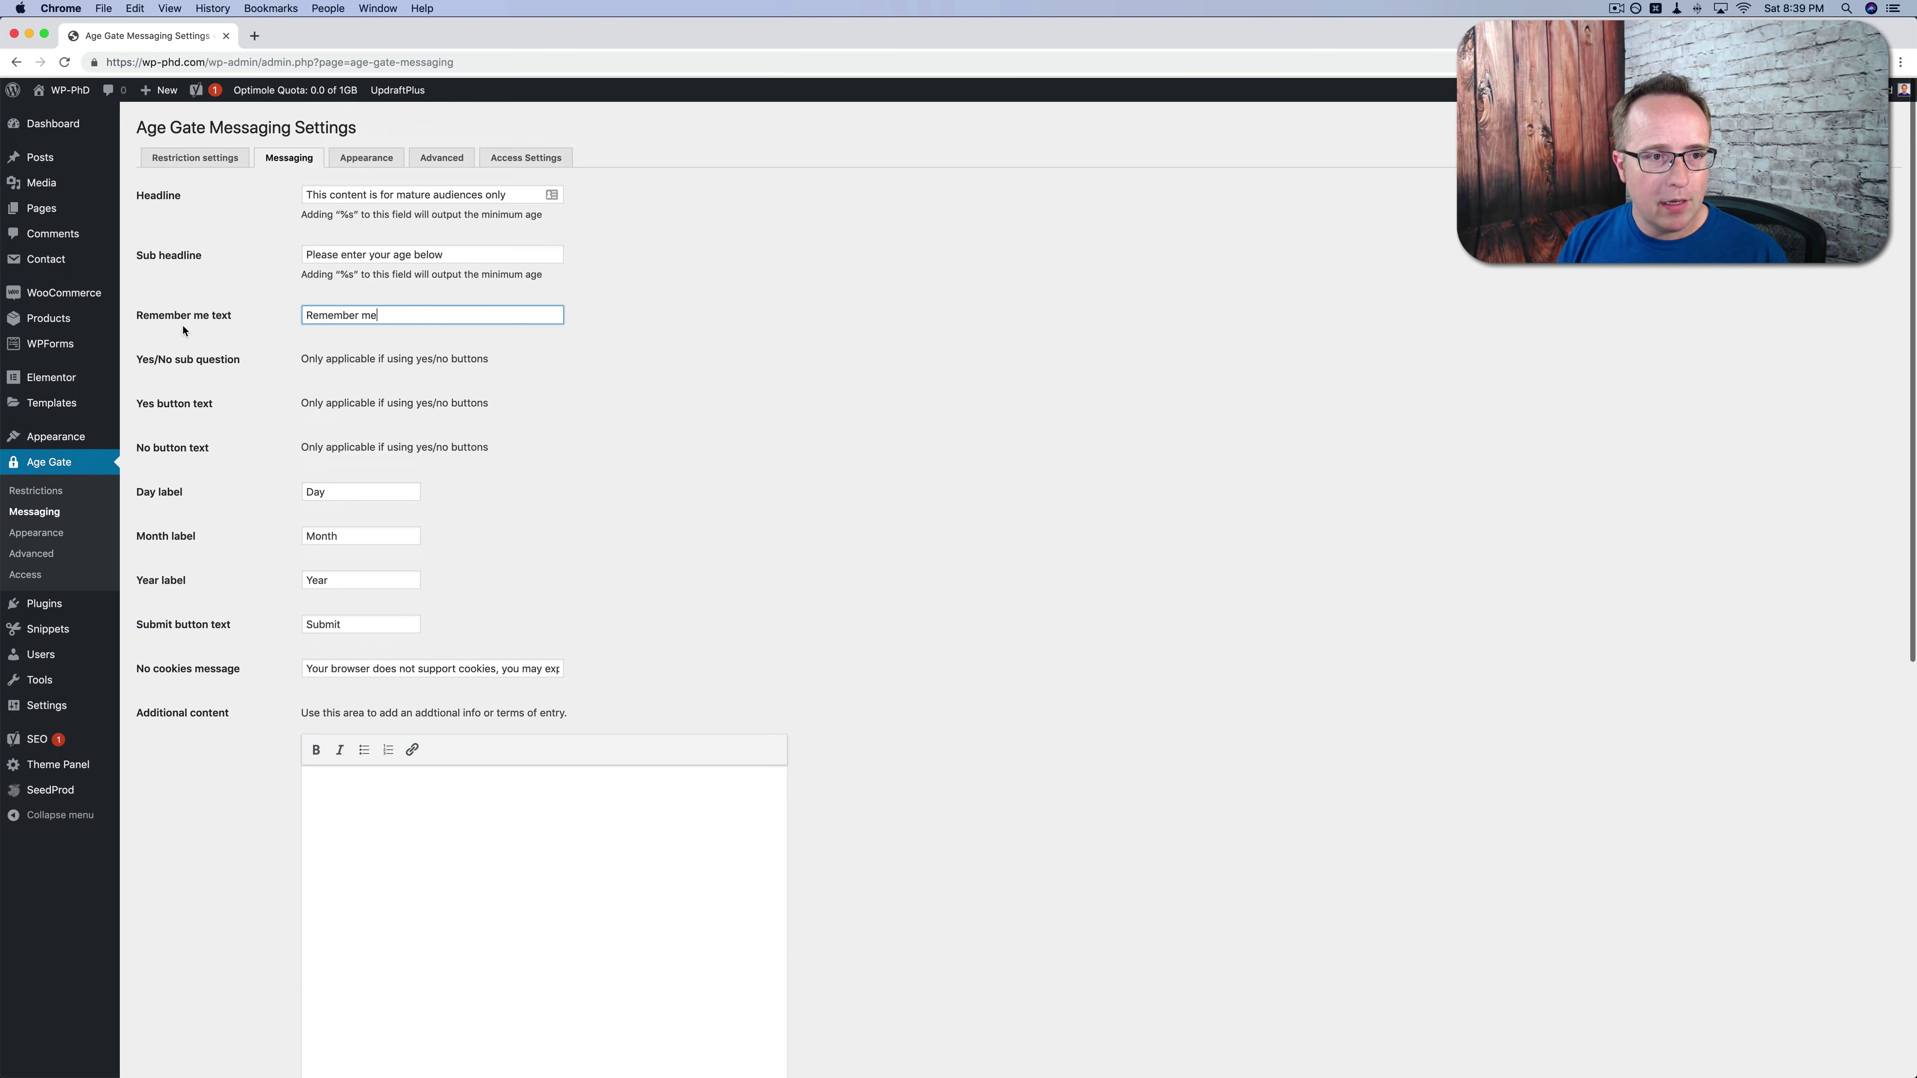
Confirm Input fields remains the age validation method in Restriction settings.
left_click(218, 157)
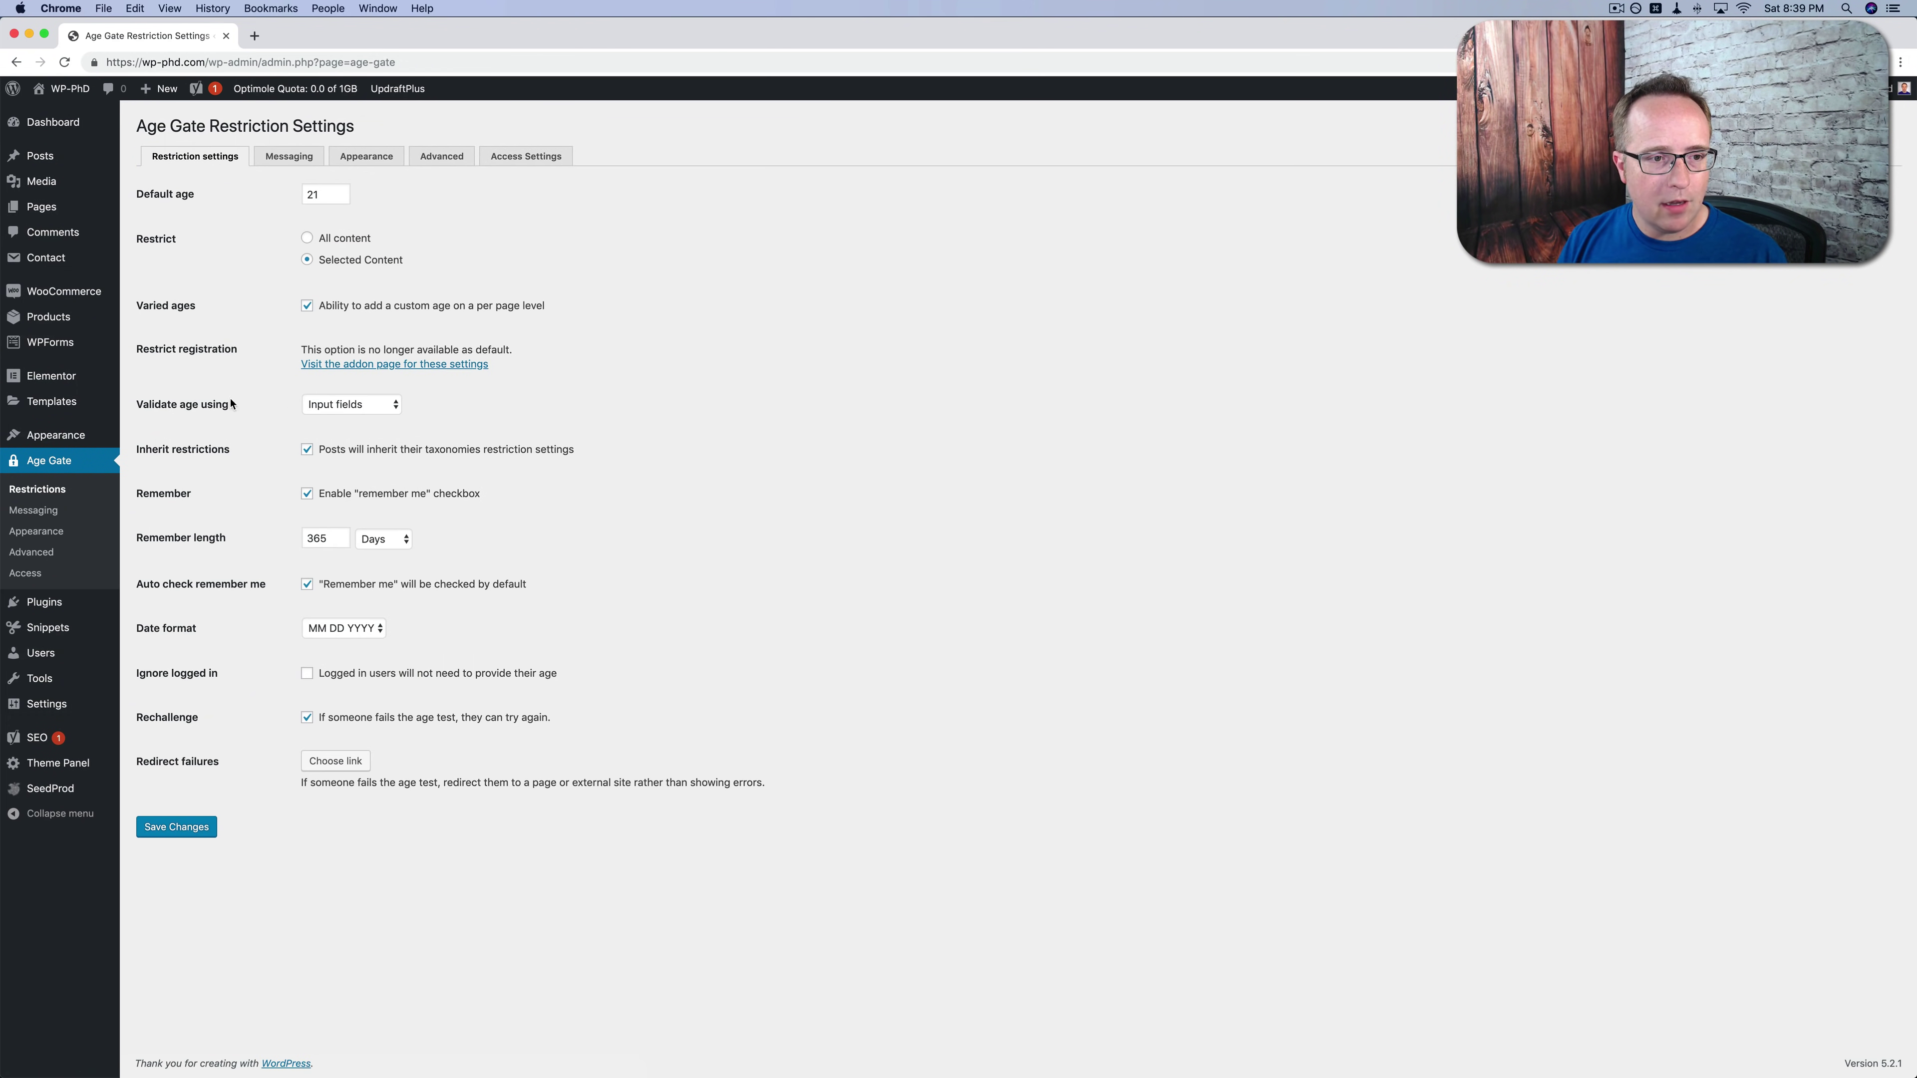
left_click(351, 405)
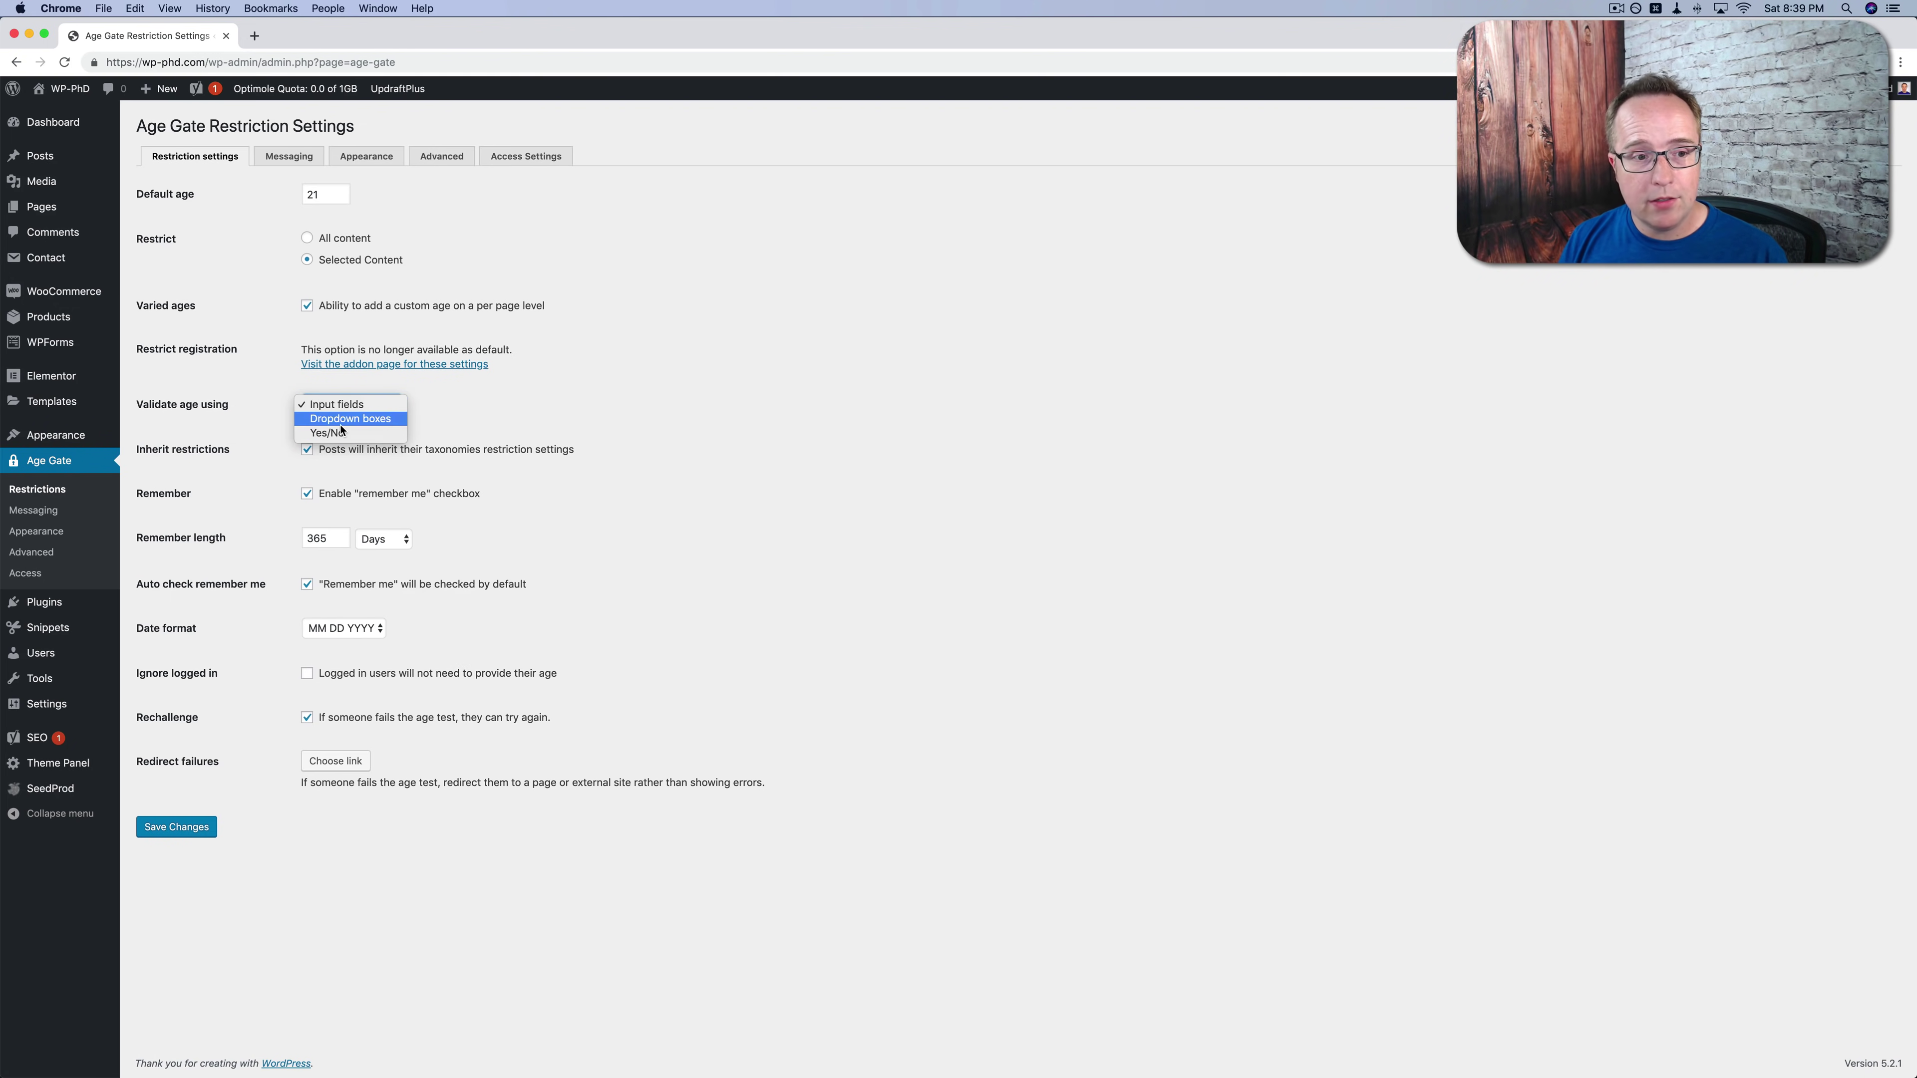
left_click(341, 224)
left_click(289, 157)
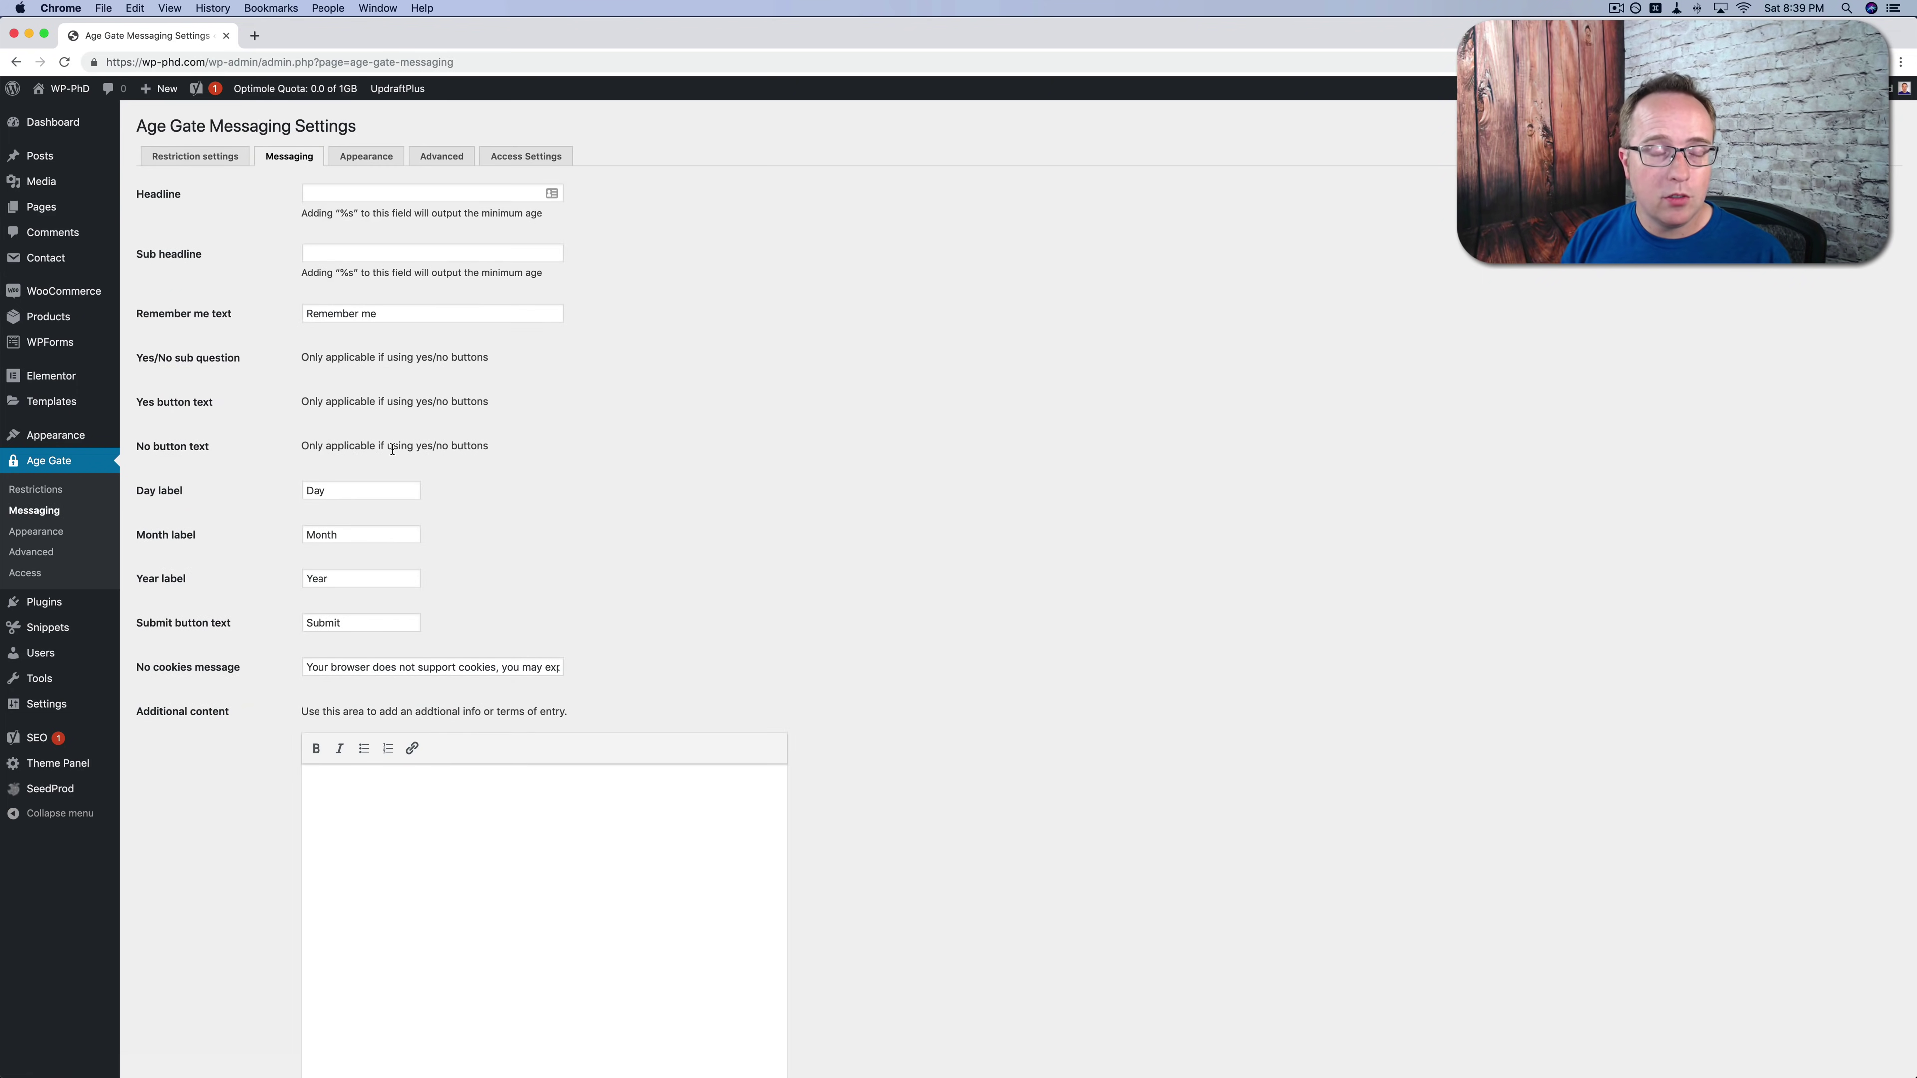
Add 'Additional Content.' as the additional messaging content, save, and reload the page.
scroll(267, 453, "down", 5)
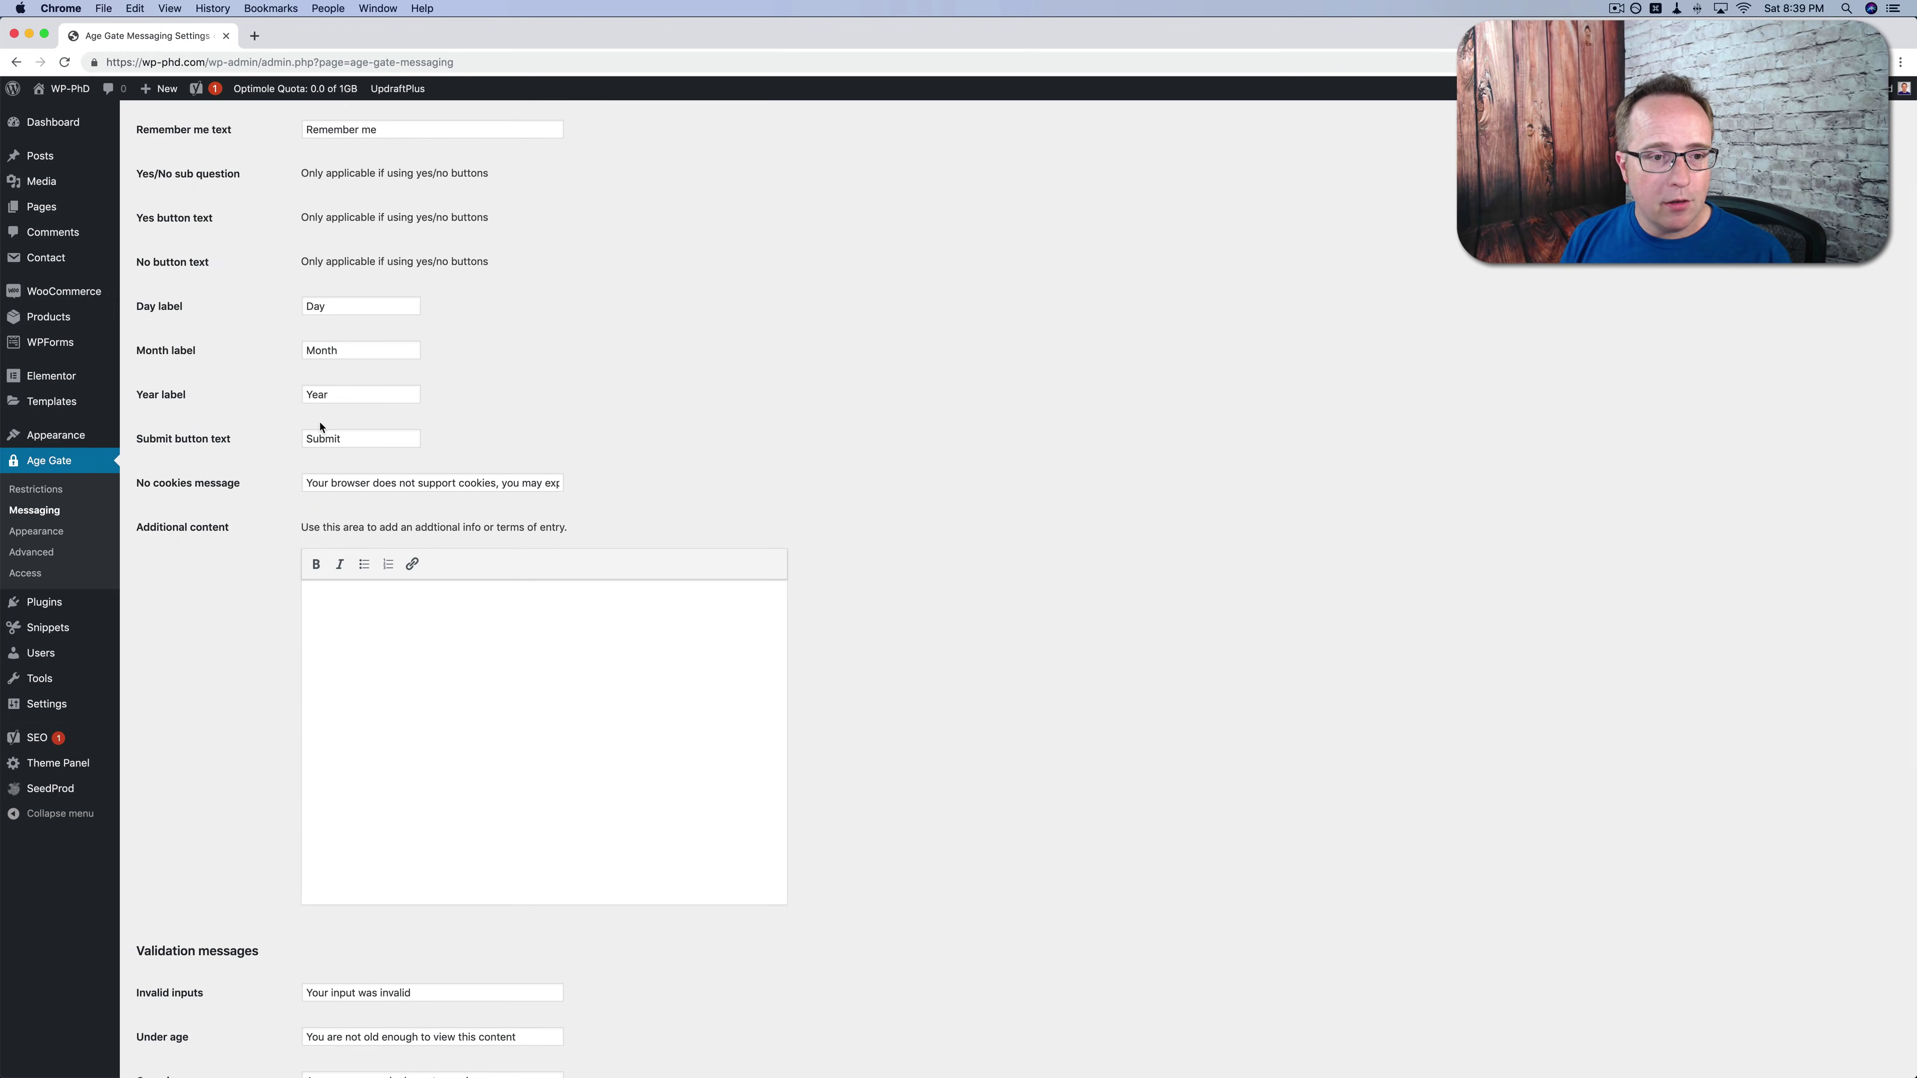
scroll(261, 447, "down", 4)
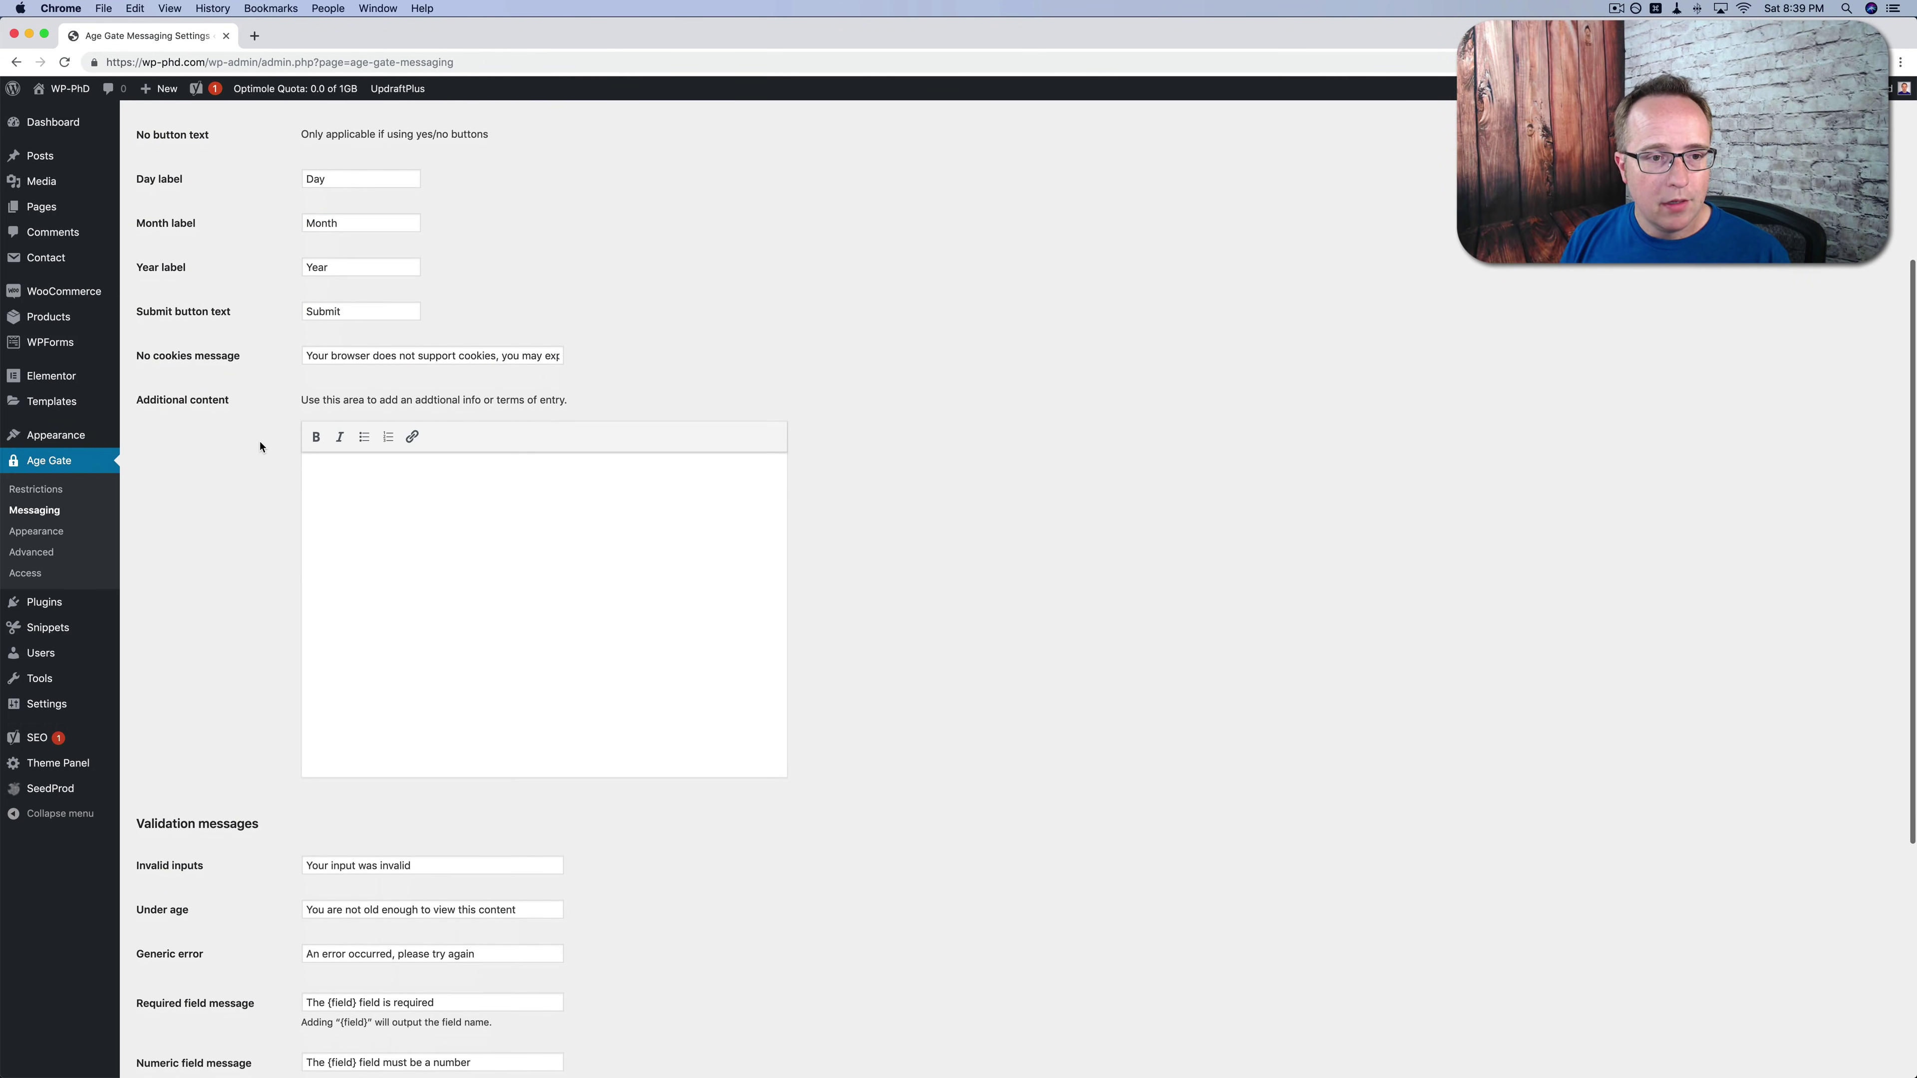
left_click_drag(307, 356, 588, 362)
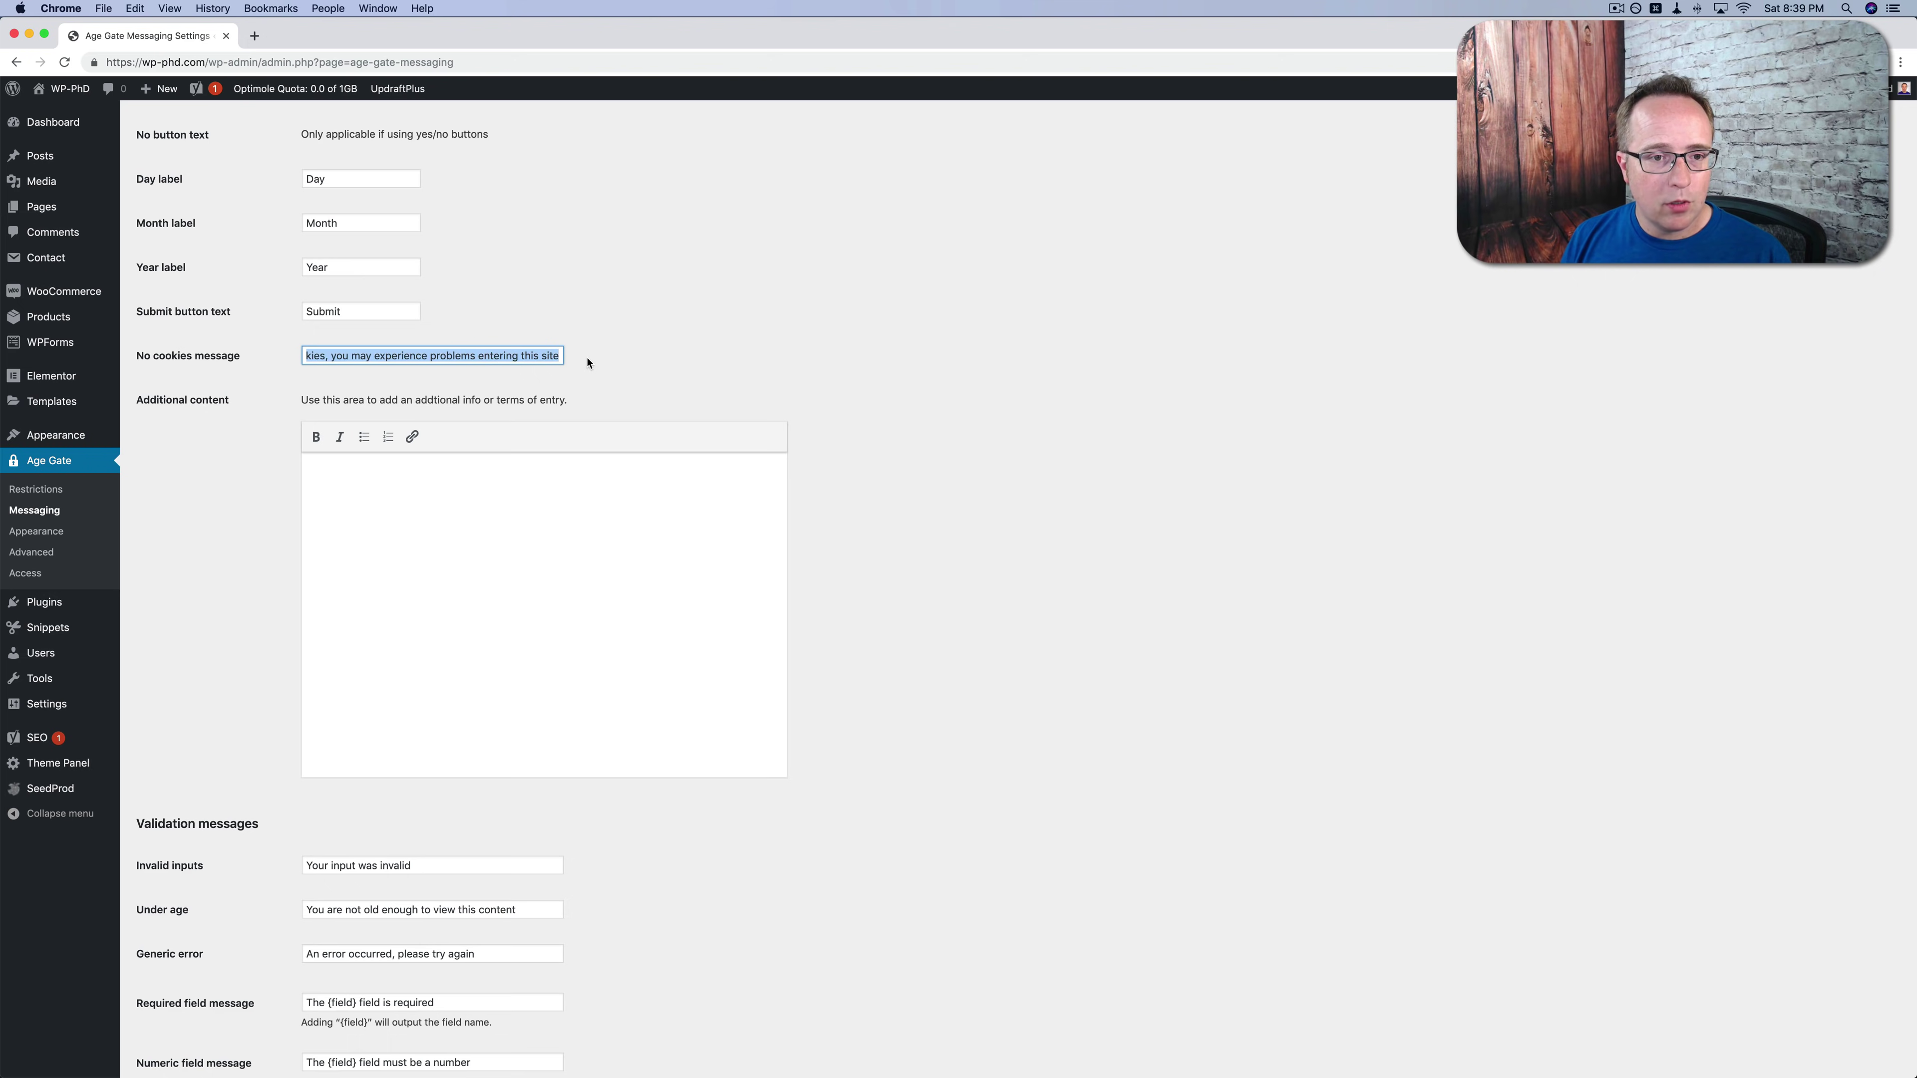
left_click(268, 379)
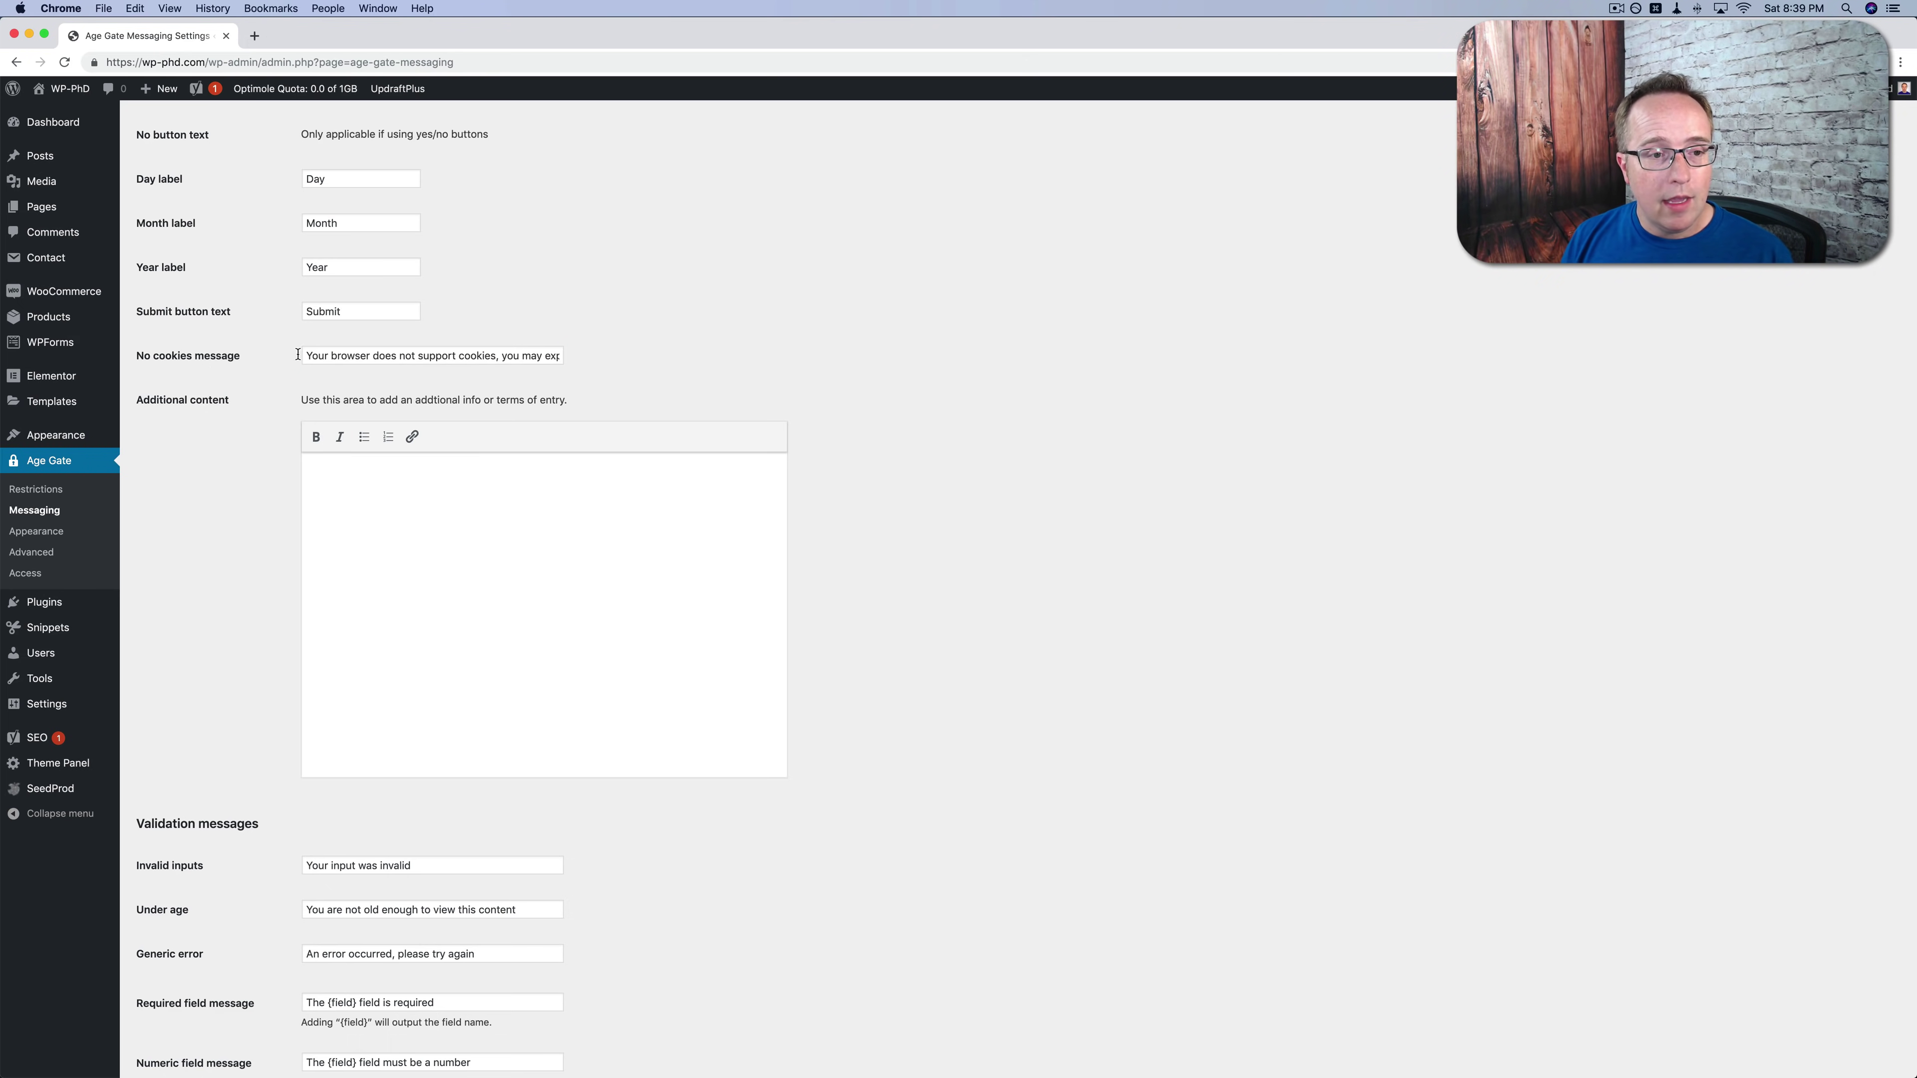
scroll(245, 531, "down", 2)
left_click(394, 484)
type("Additional Content.")
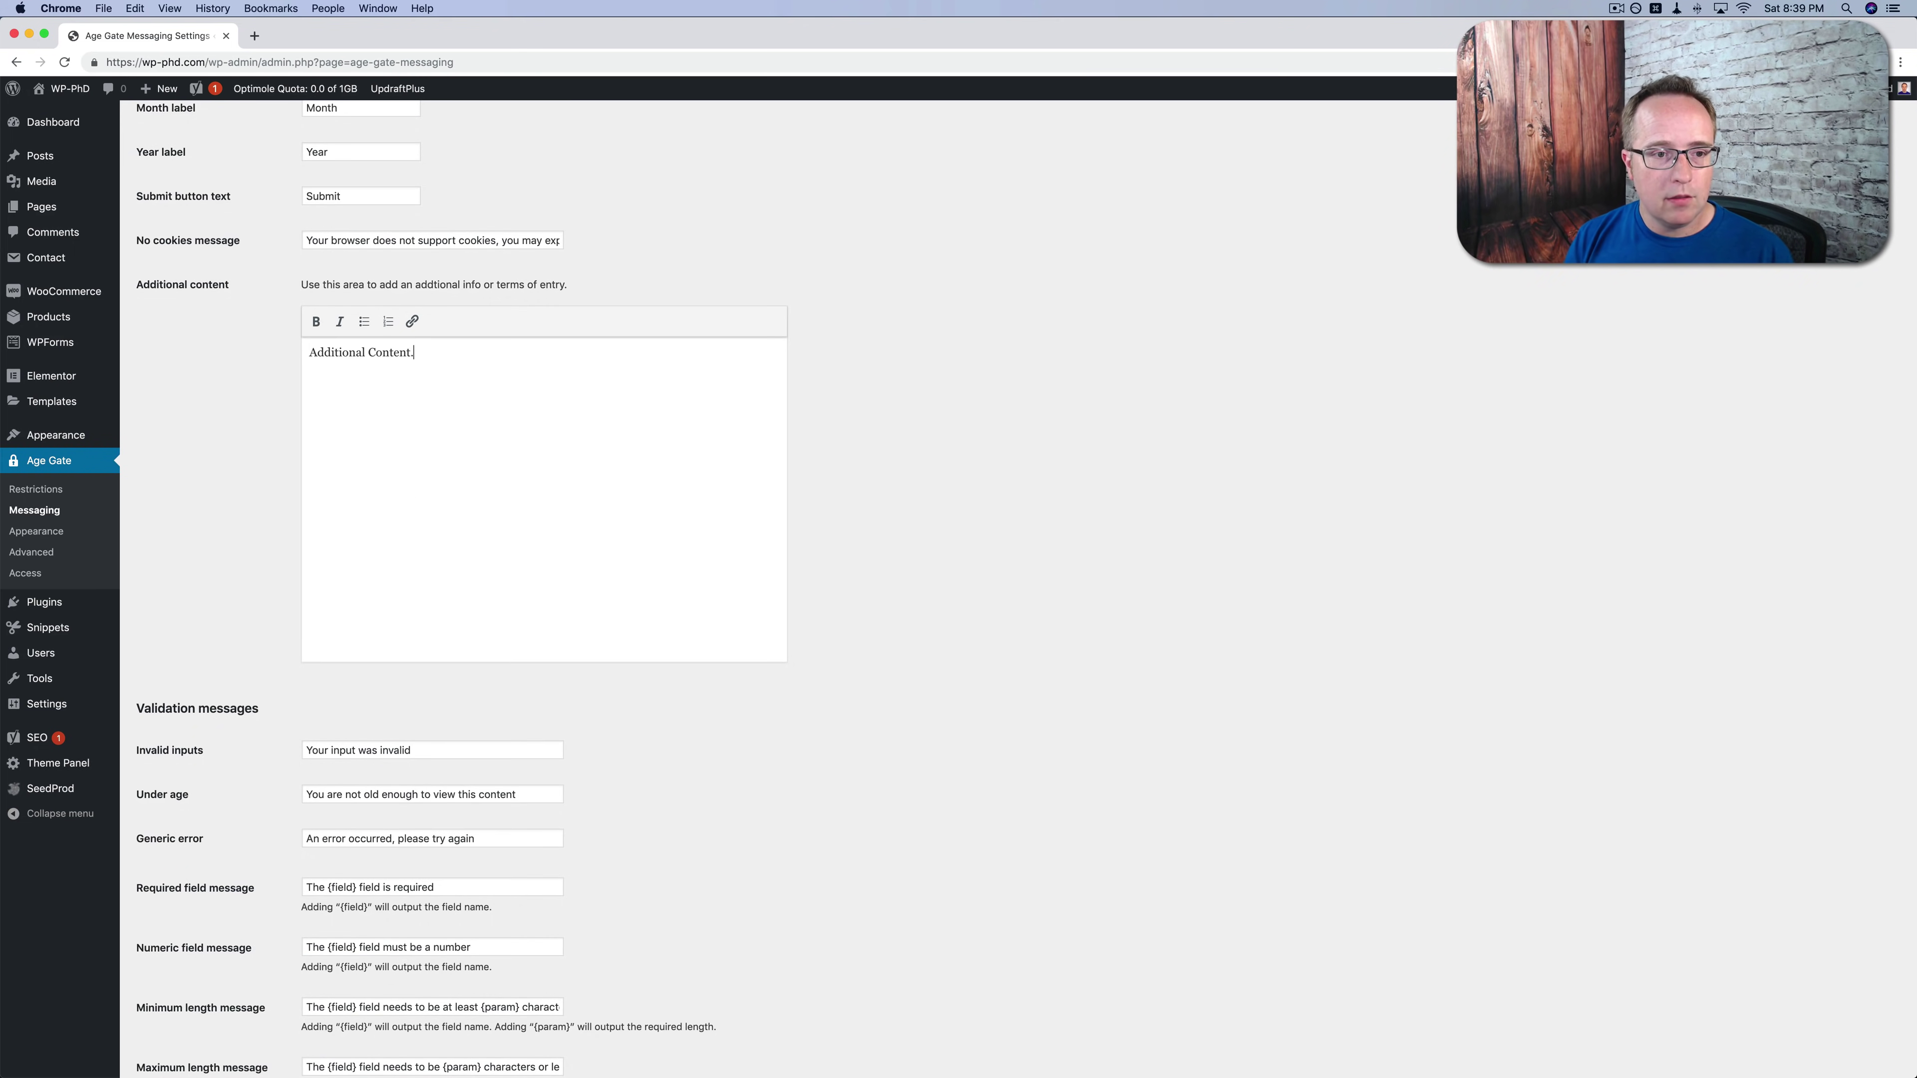
scroll(232, 466, "down", 5)
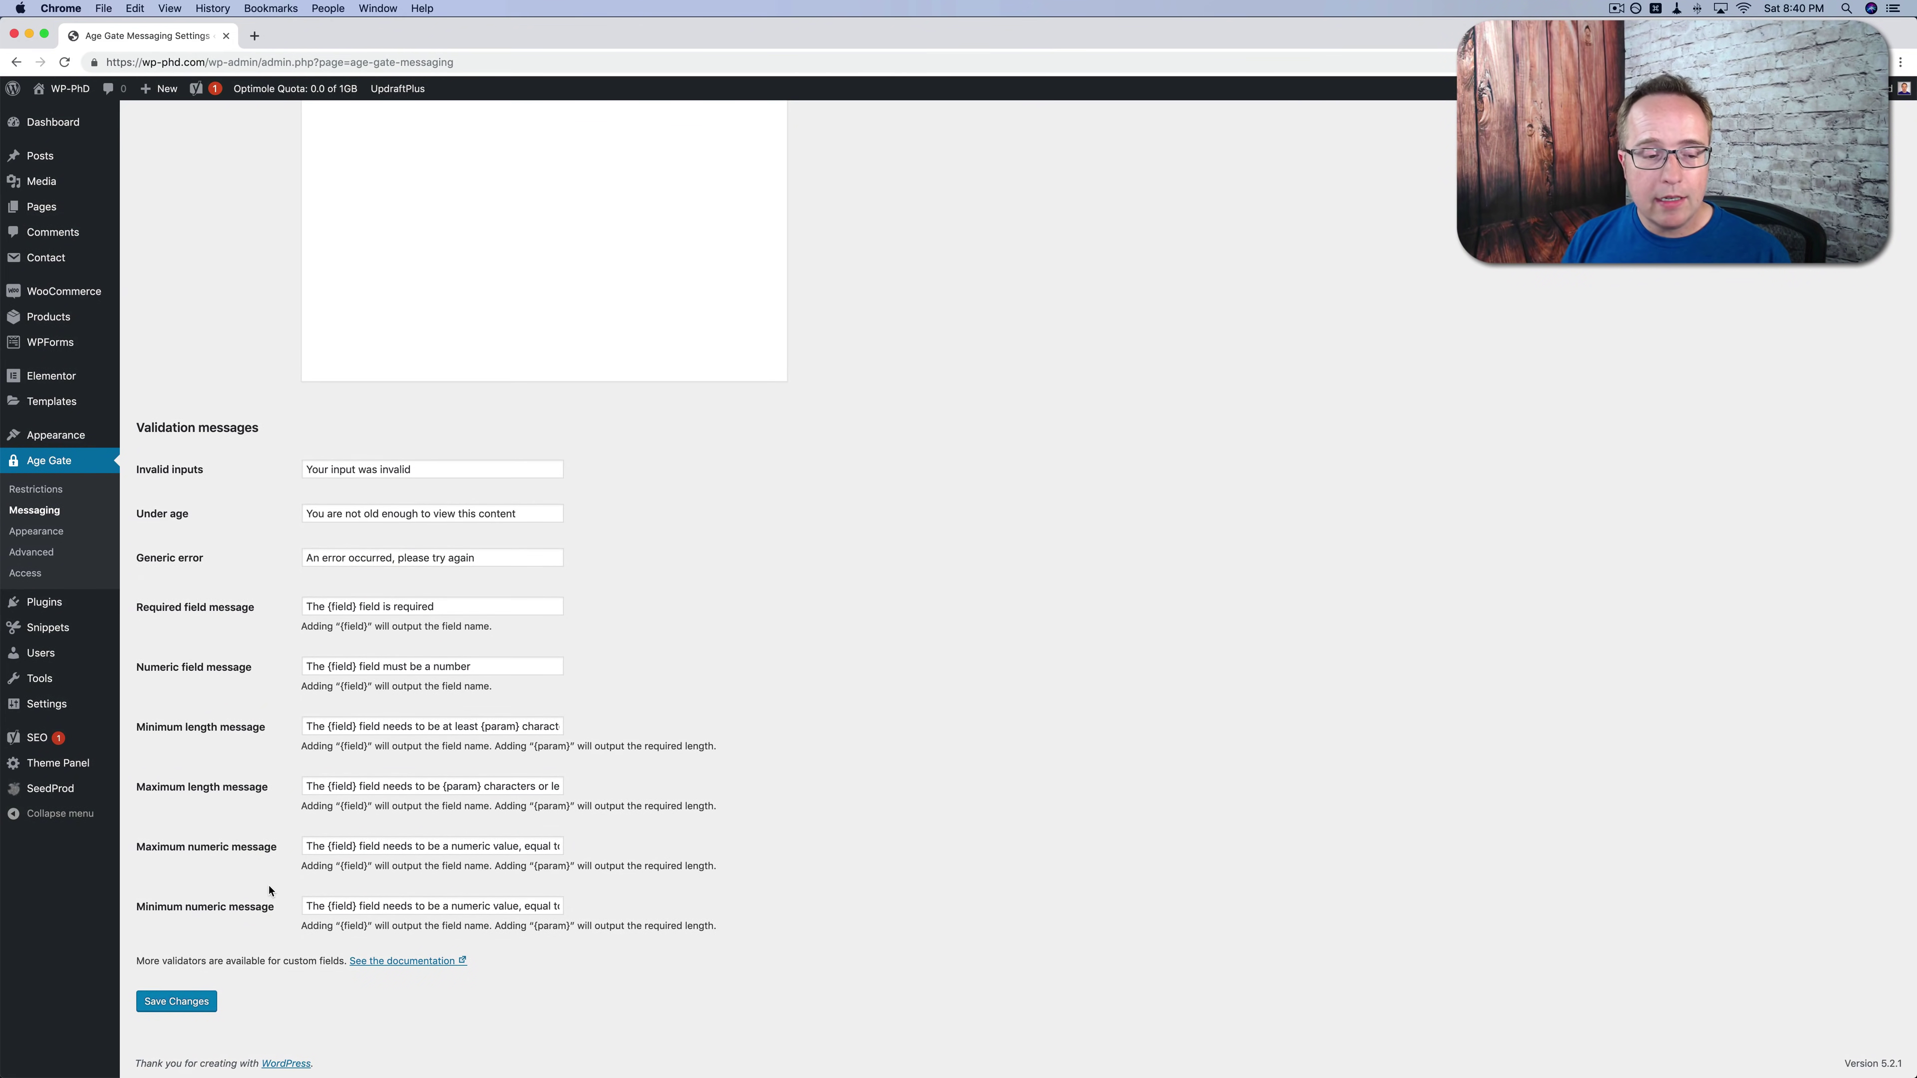
left_click(158, 1003)
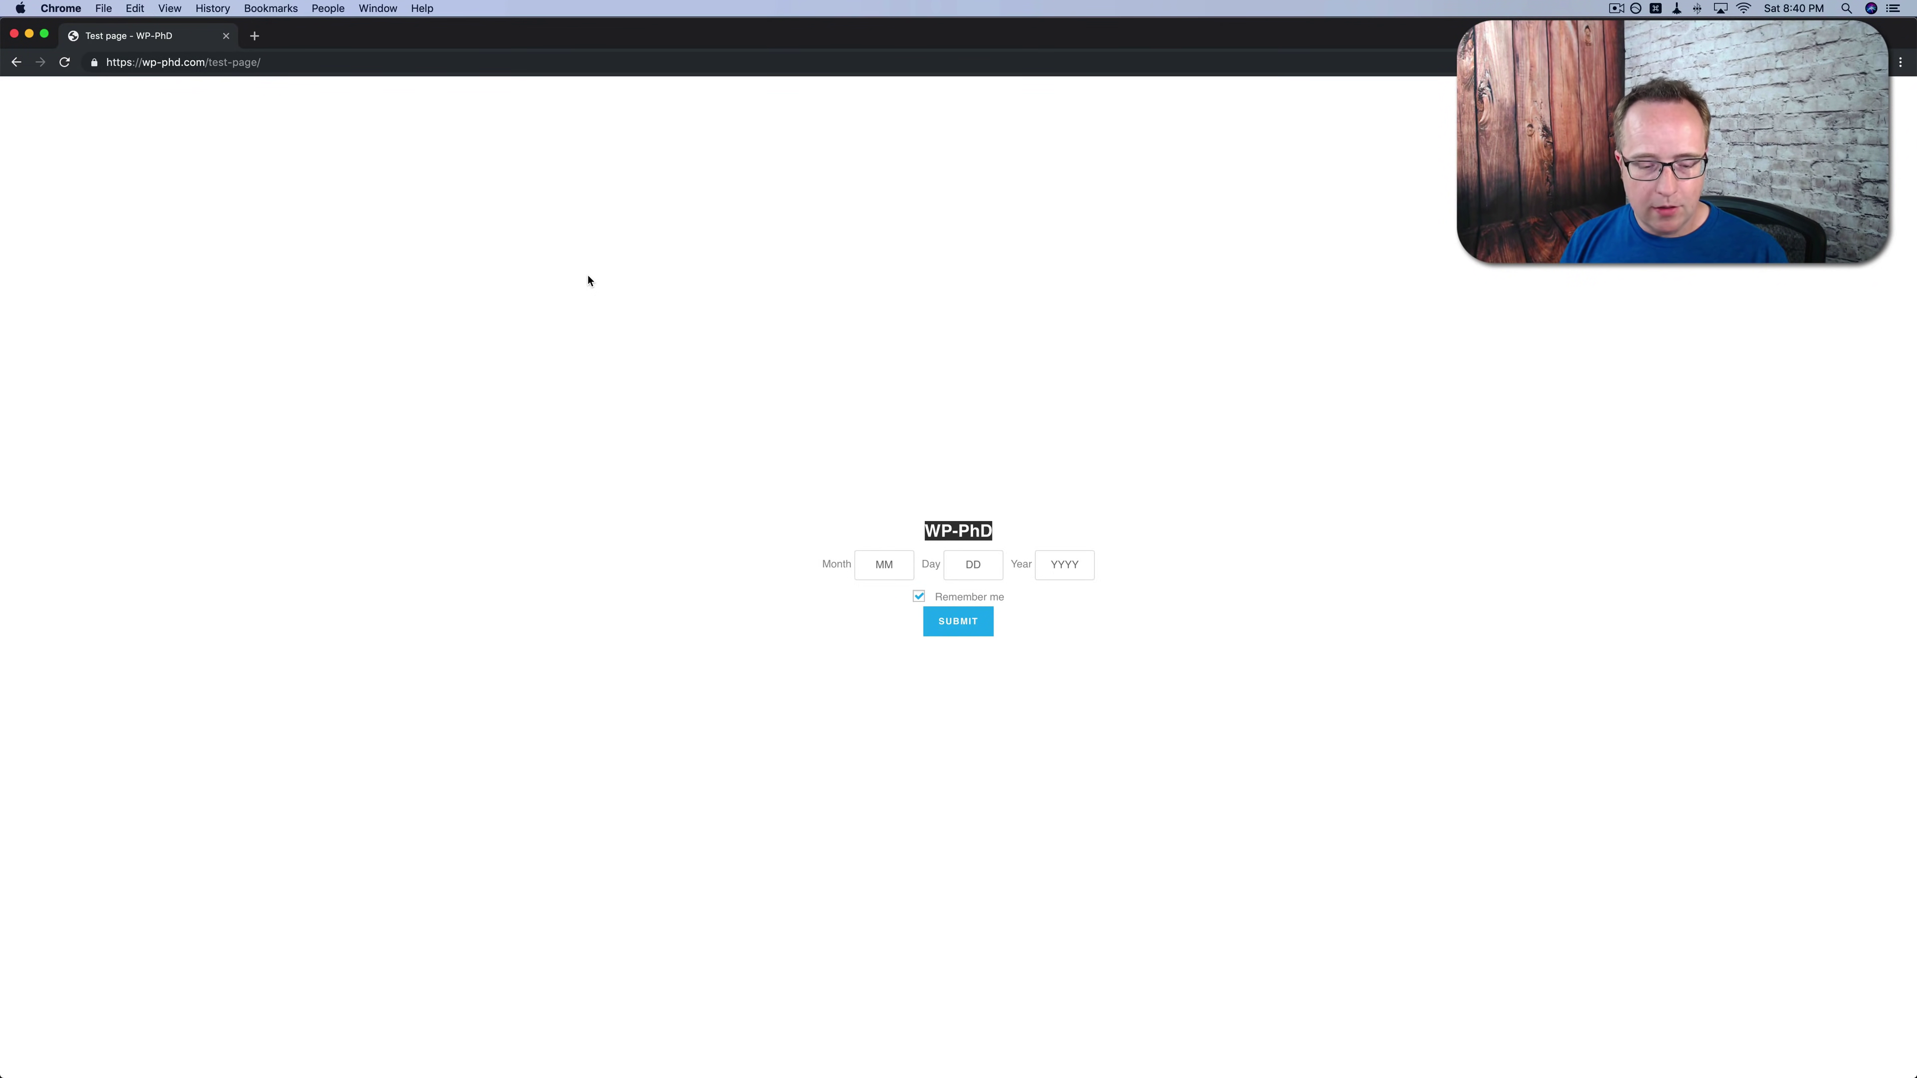
key("super+r")
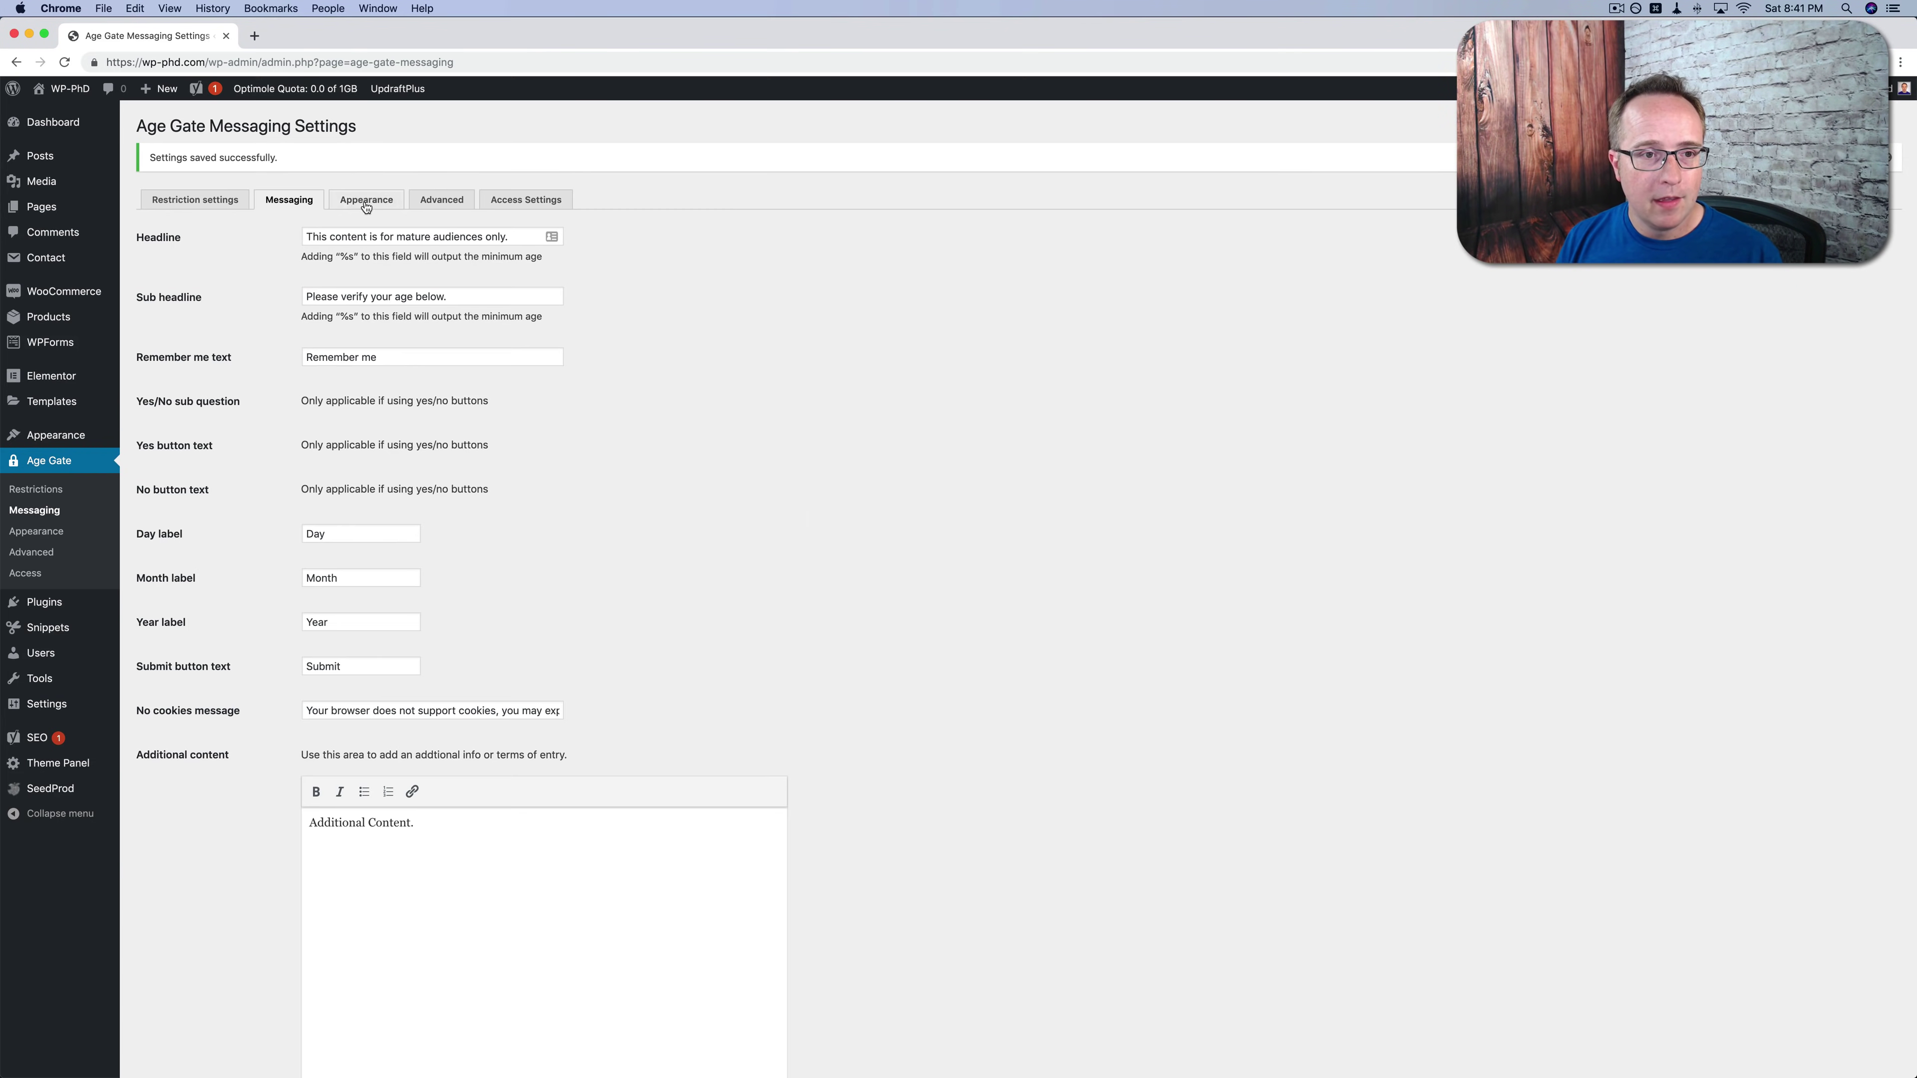
Set the Age Gate appearance background colour to orange.
left_click(374, 201)
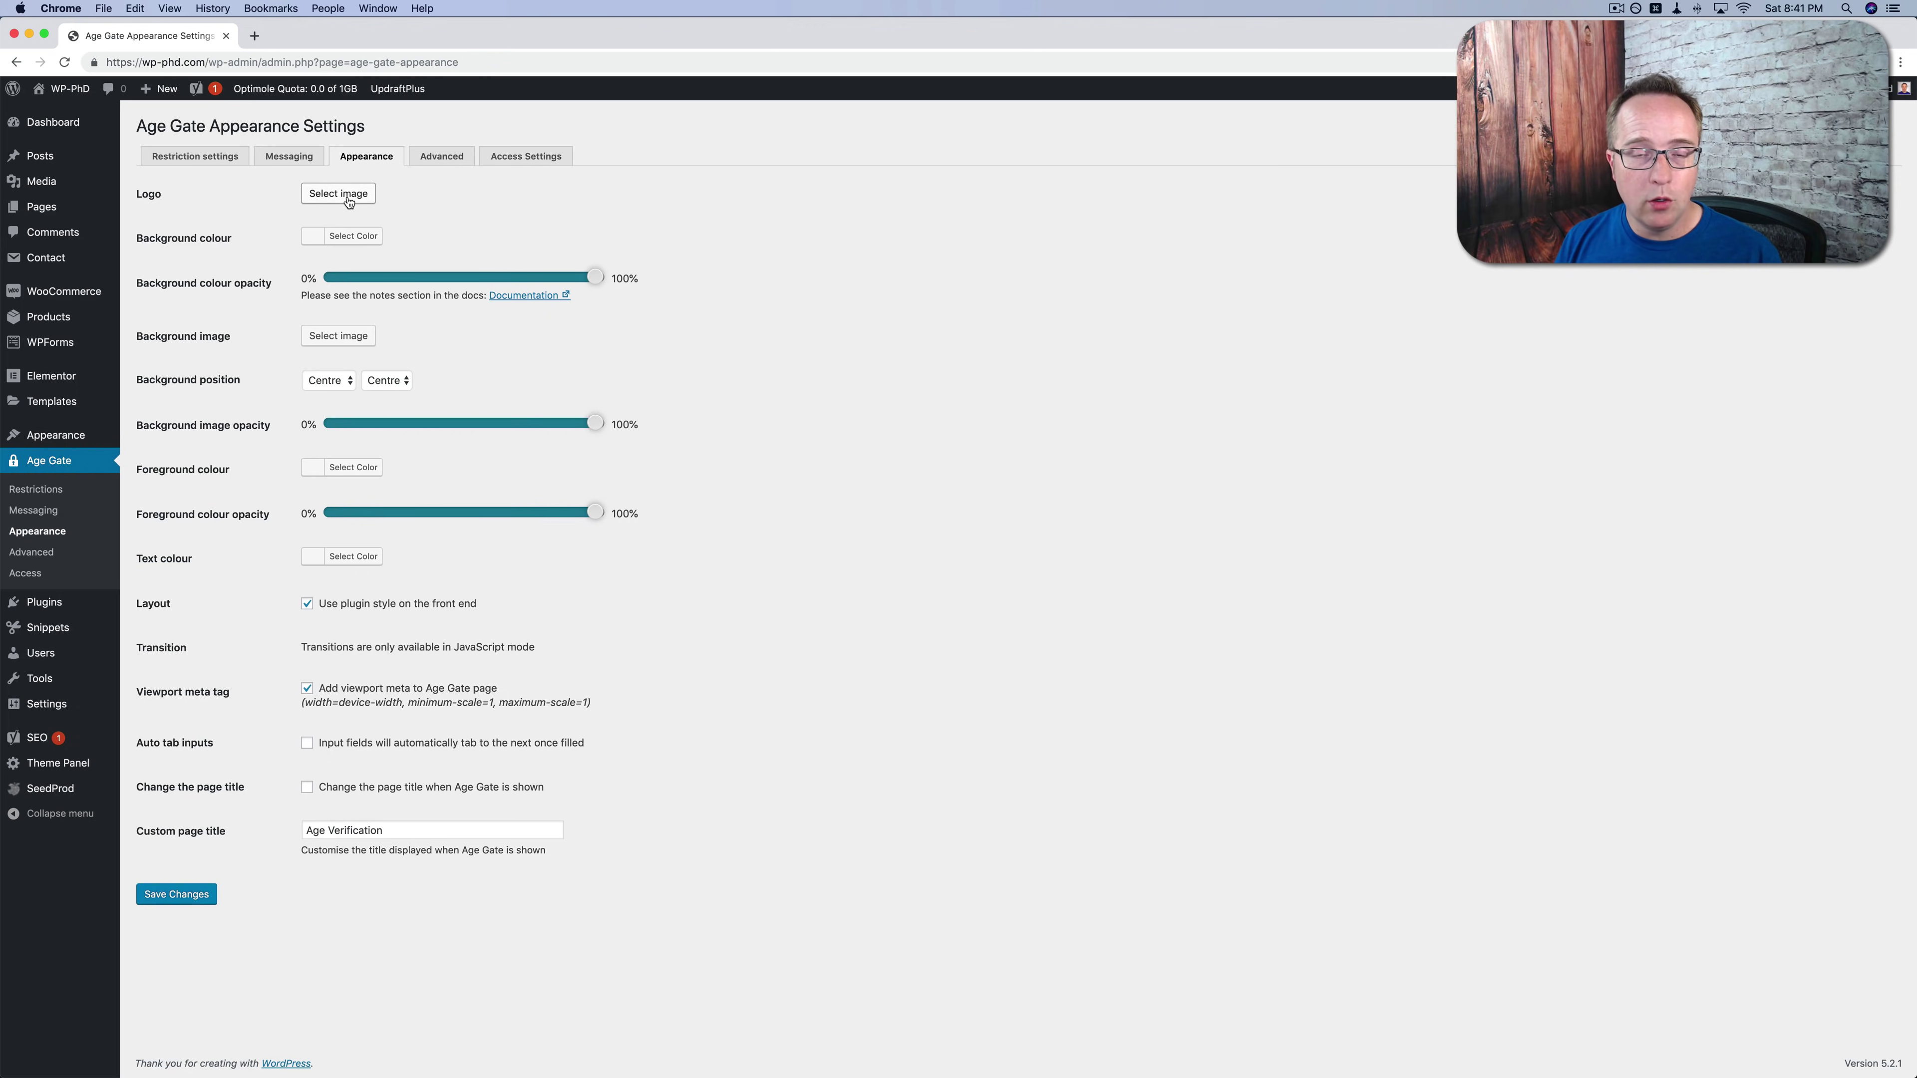
left_click(333, 237)
left_click(309, 289)
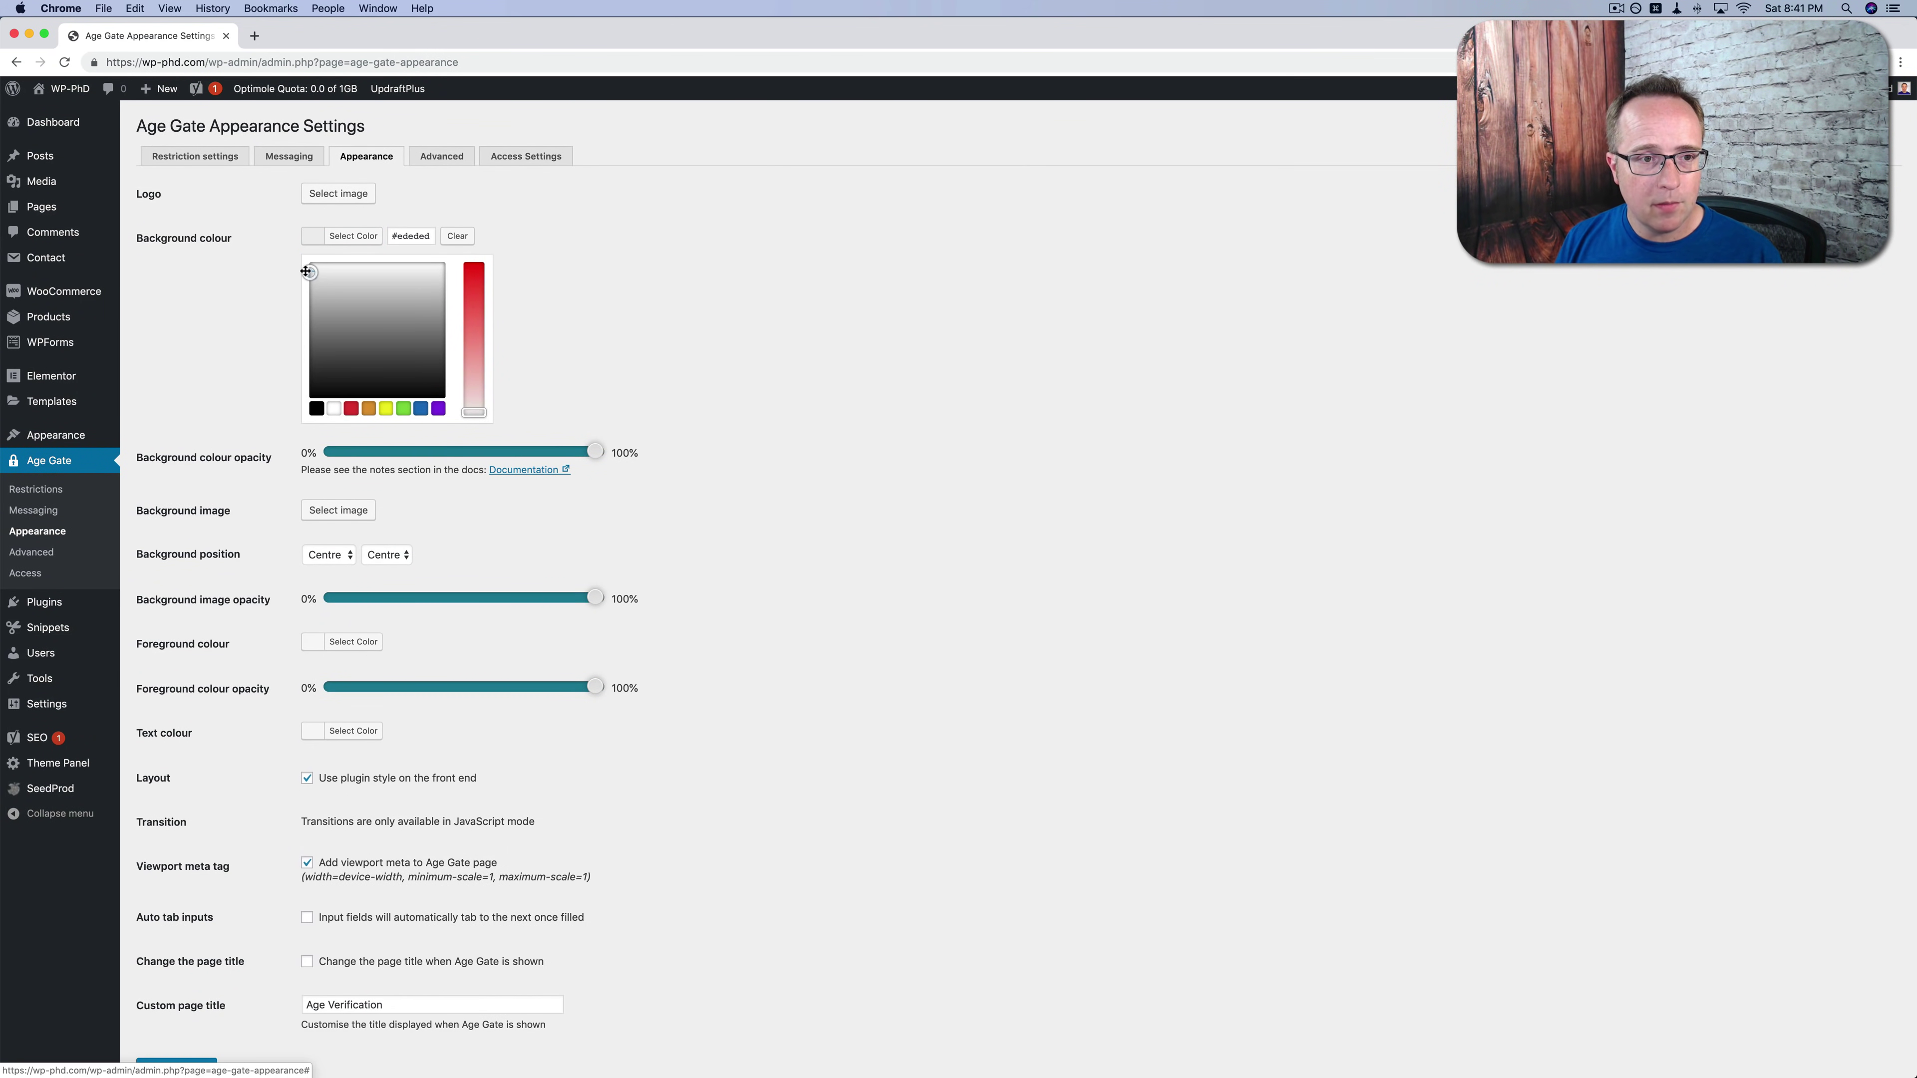
left_click(368, 408)
left_click(243, 346)
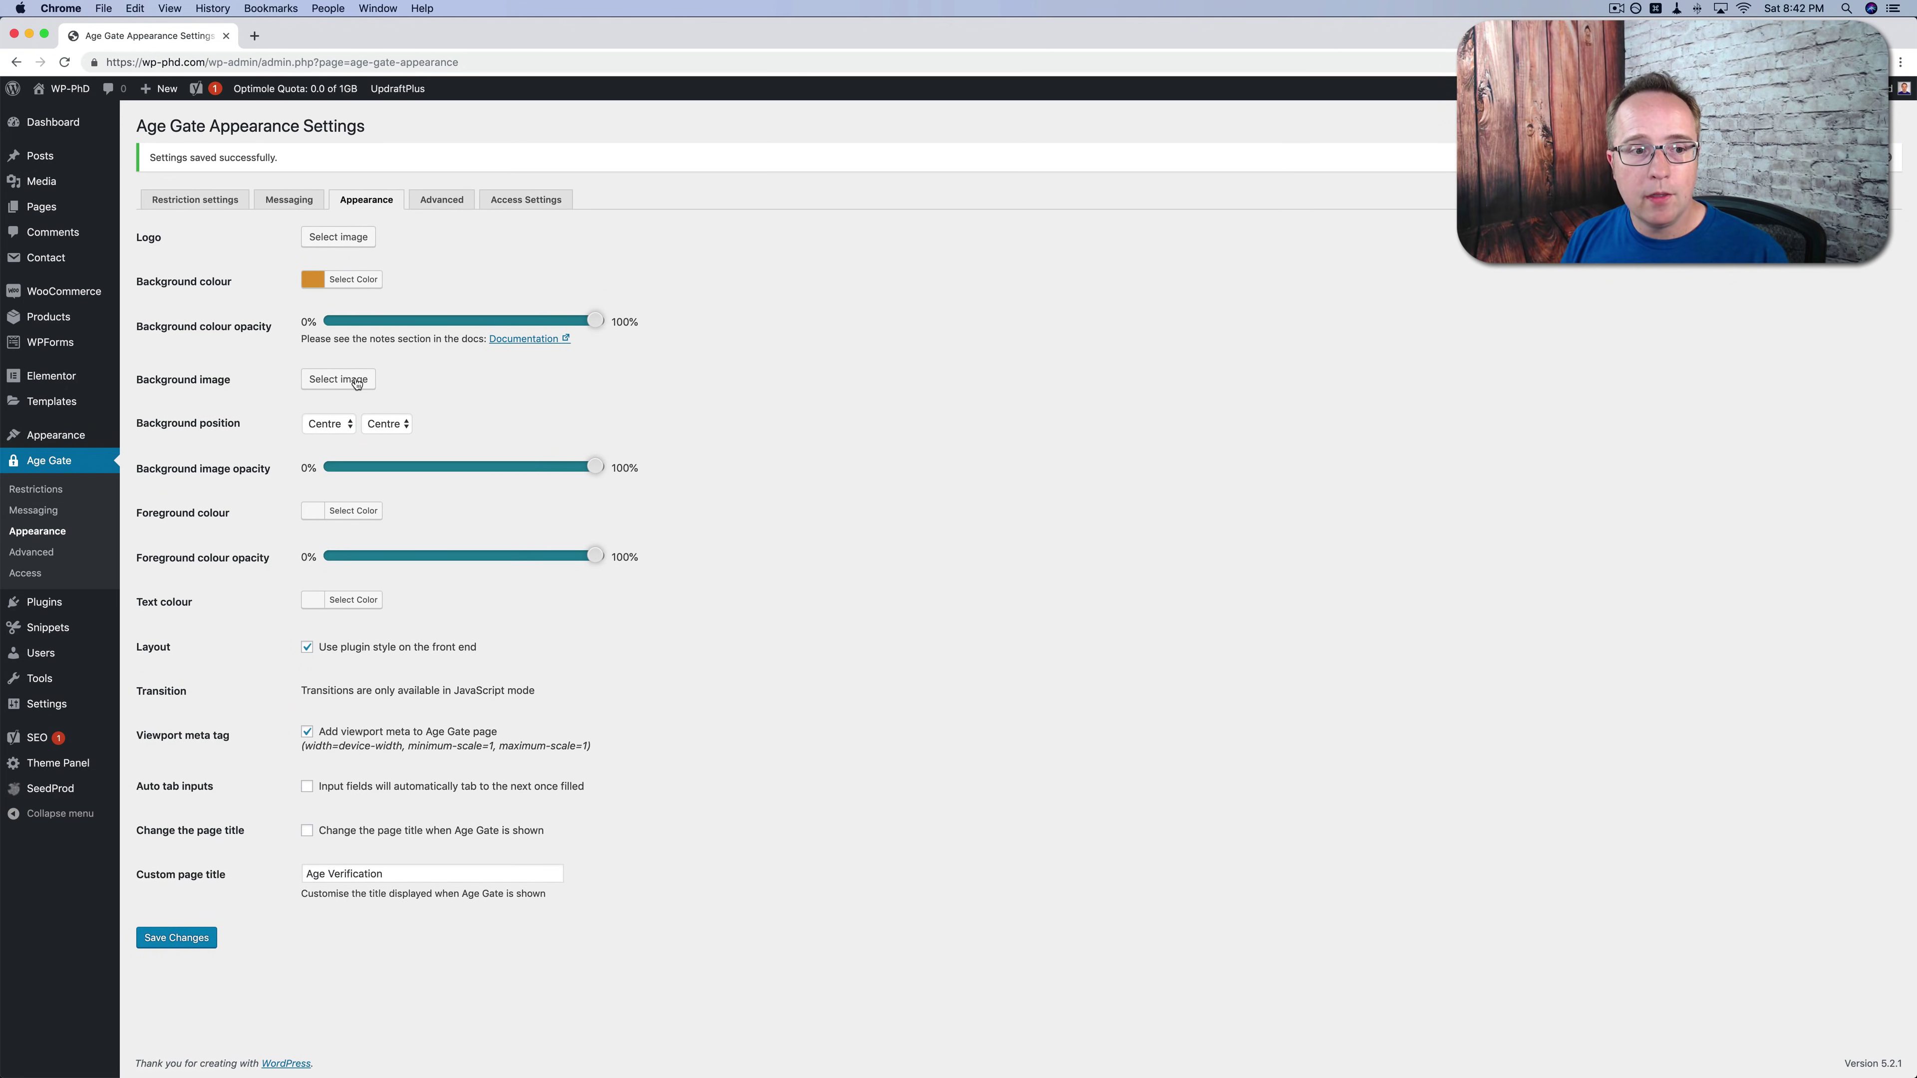
Use the beach photo as background image, keeping vertical and horizontal positions at Centre.
left_click(326, 379)
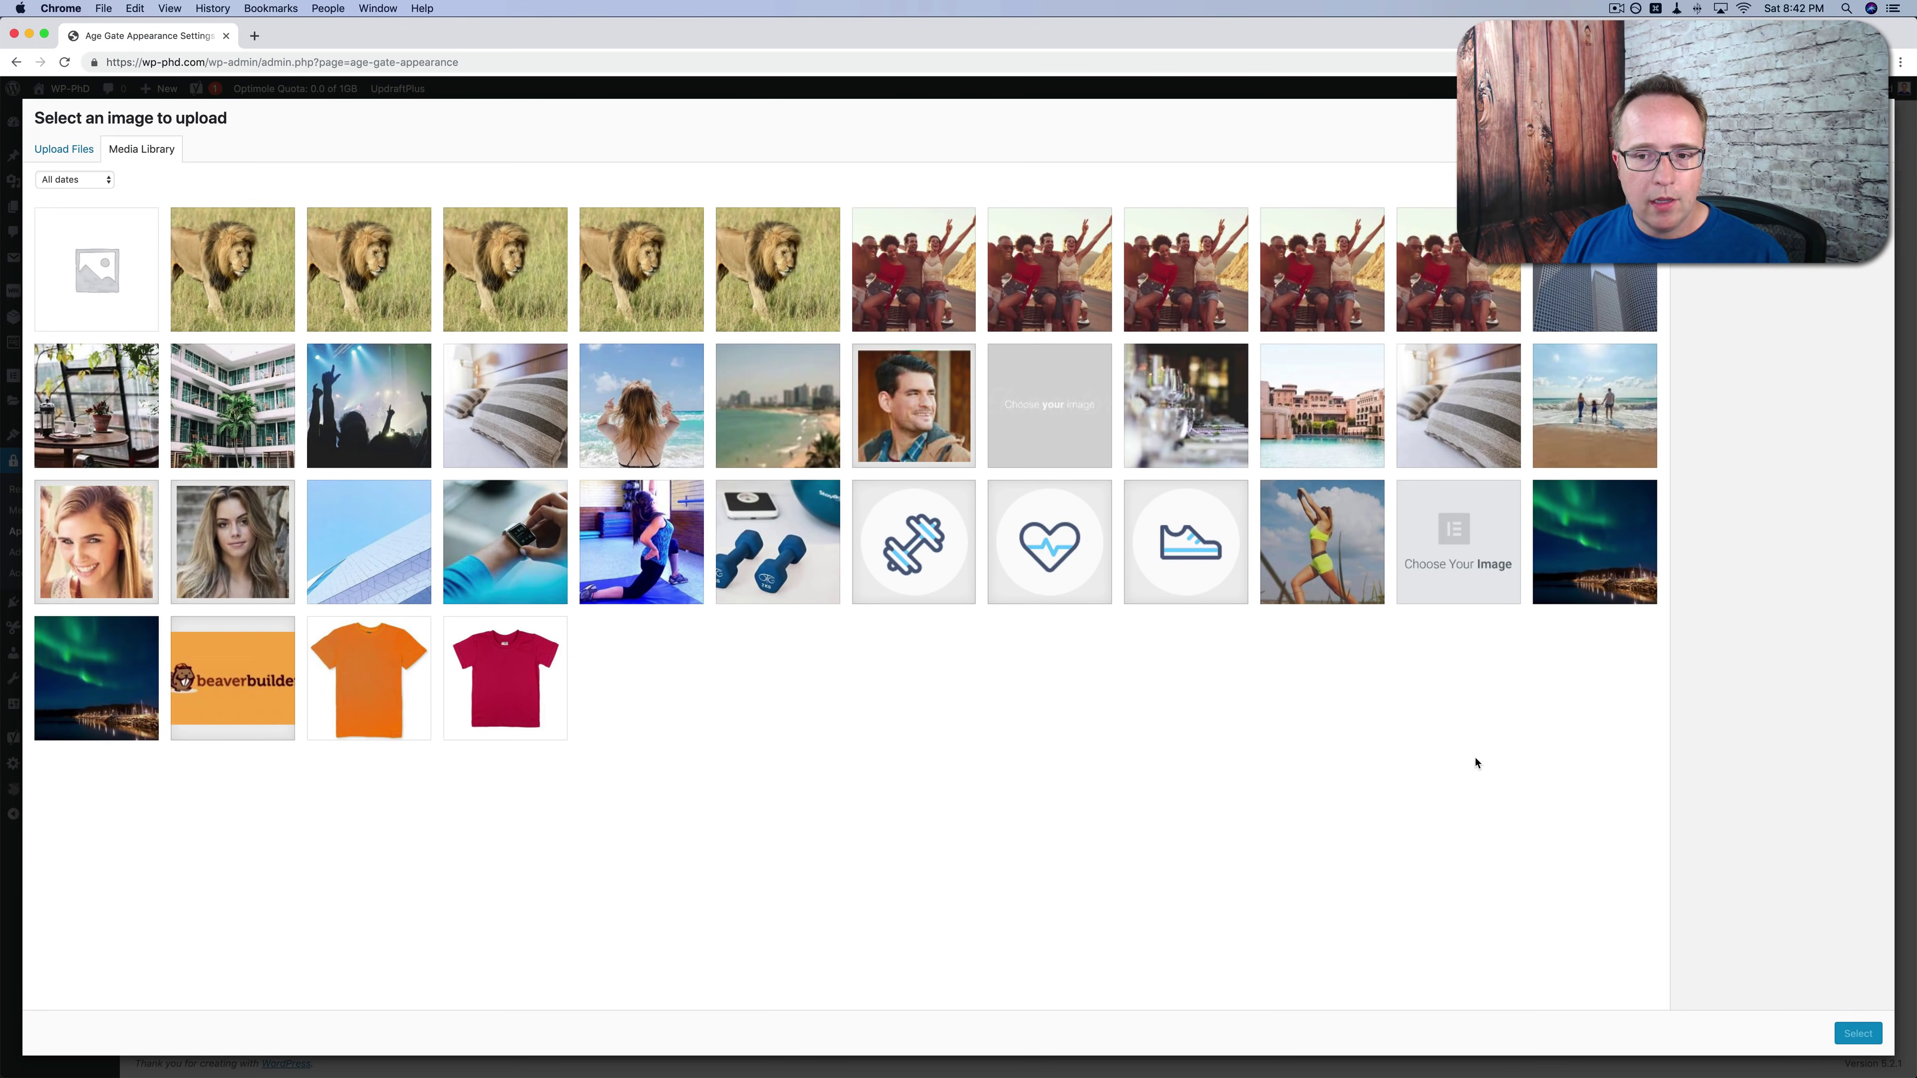
left_click(1593, 438)
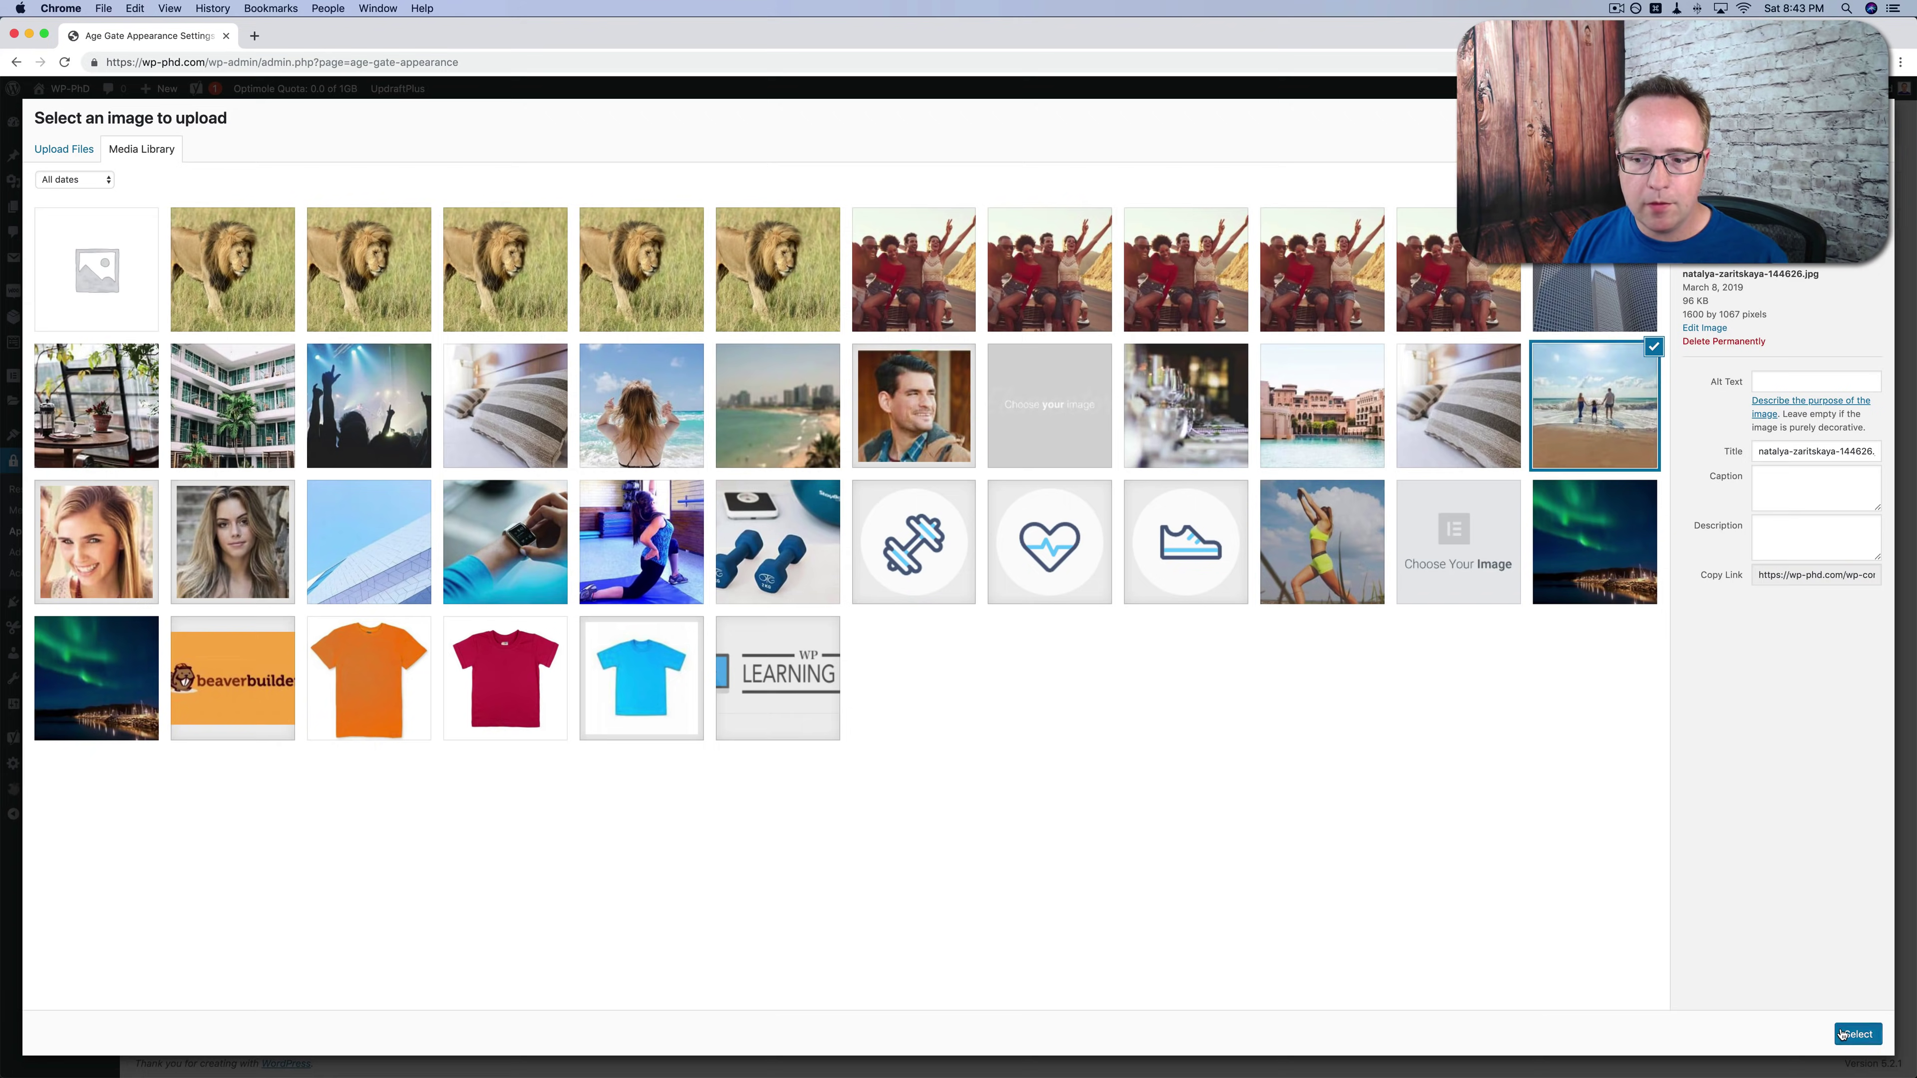
left_click(1857, 1033)
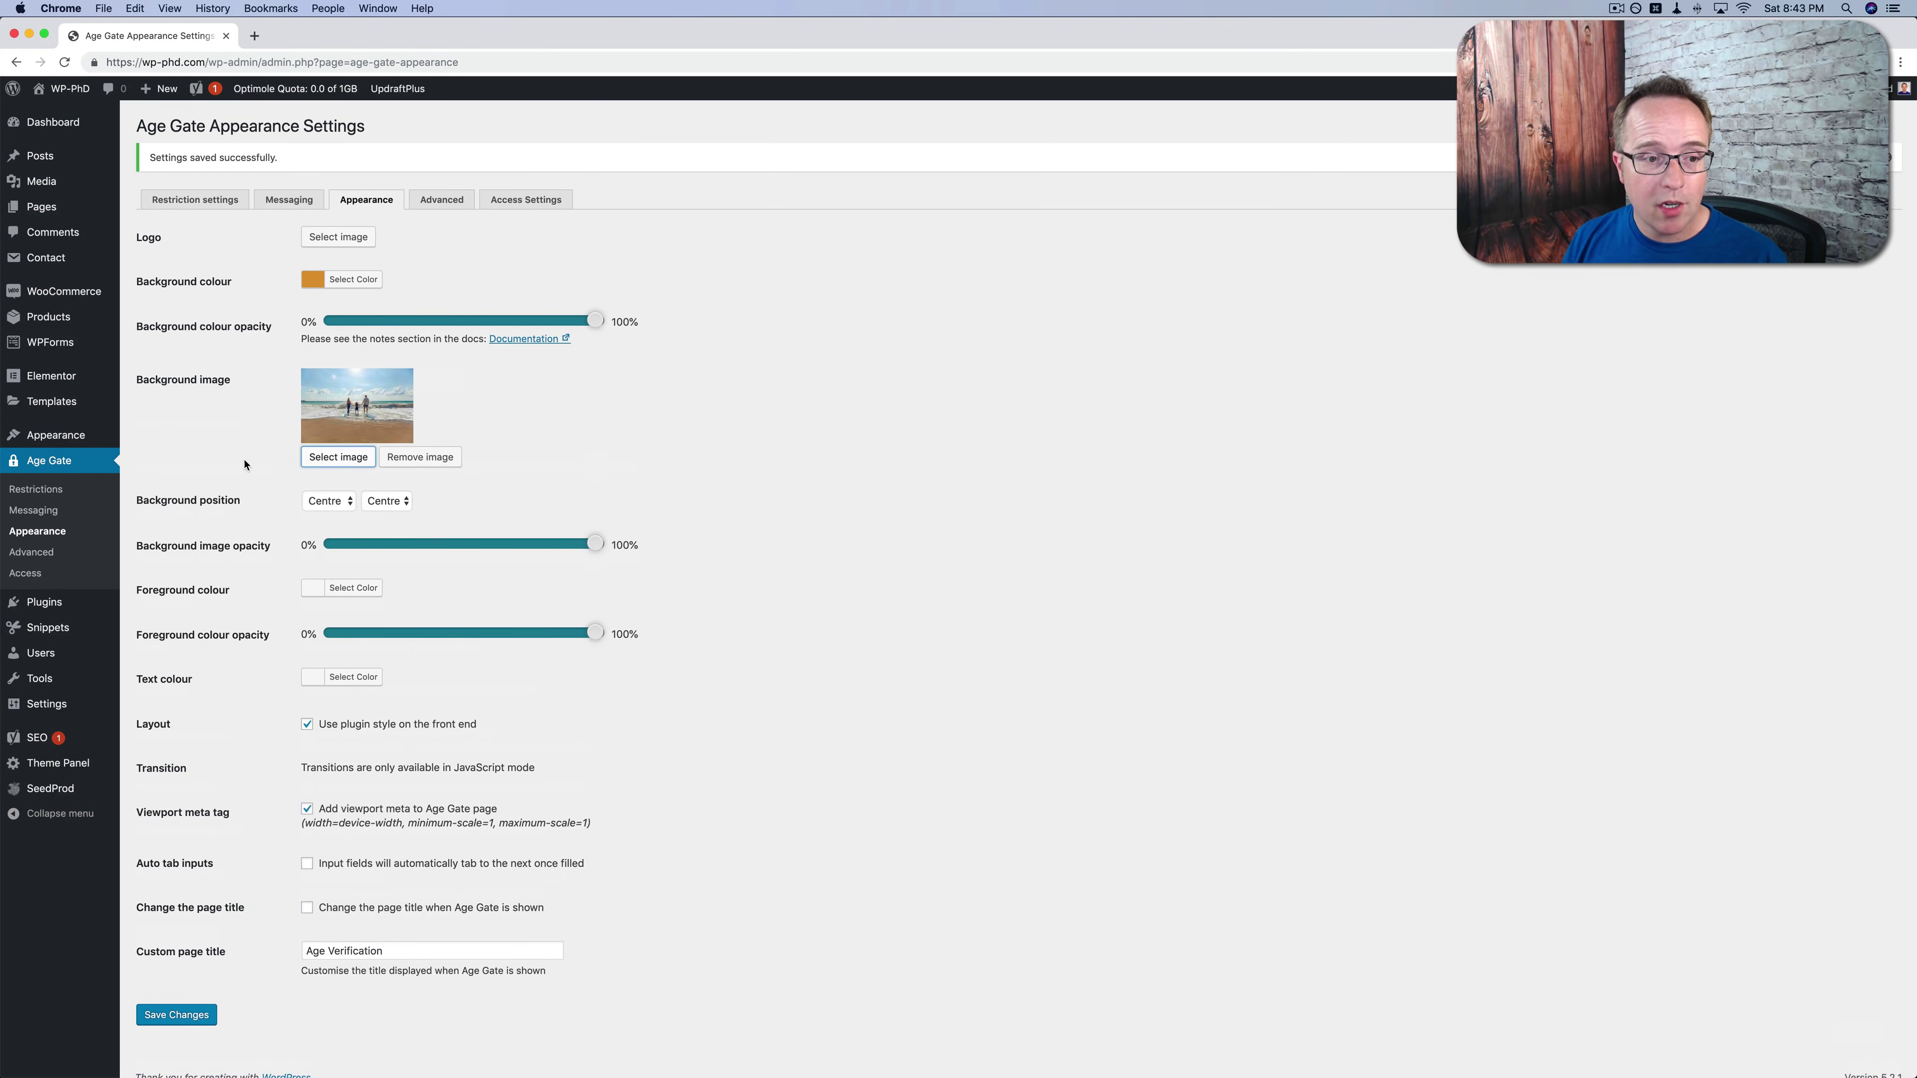
left_click(311, 506)
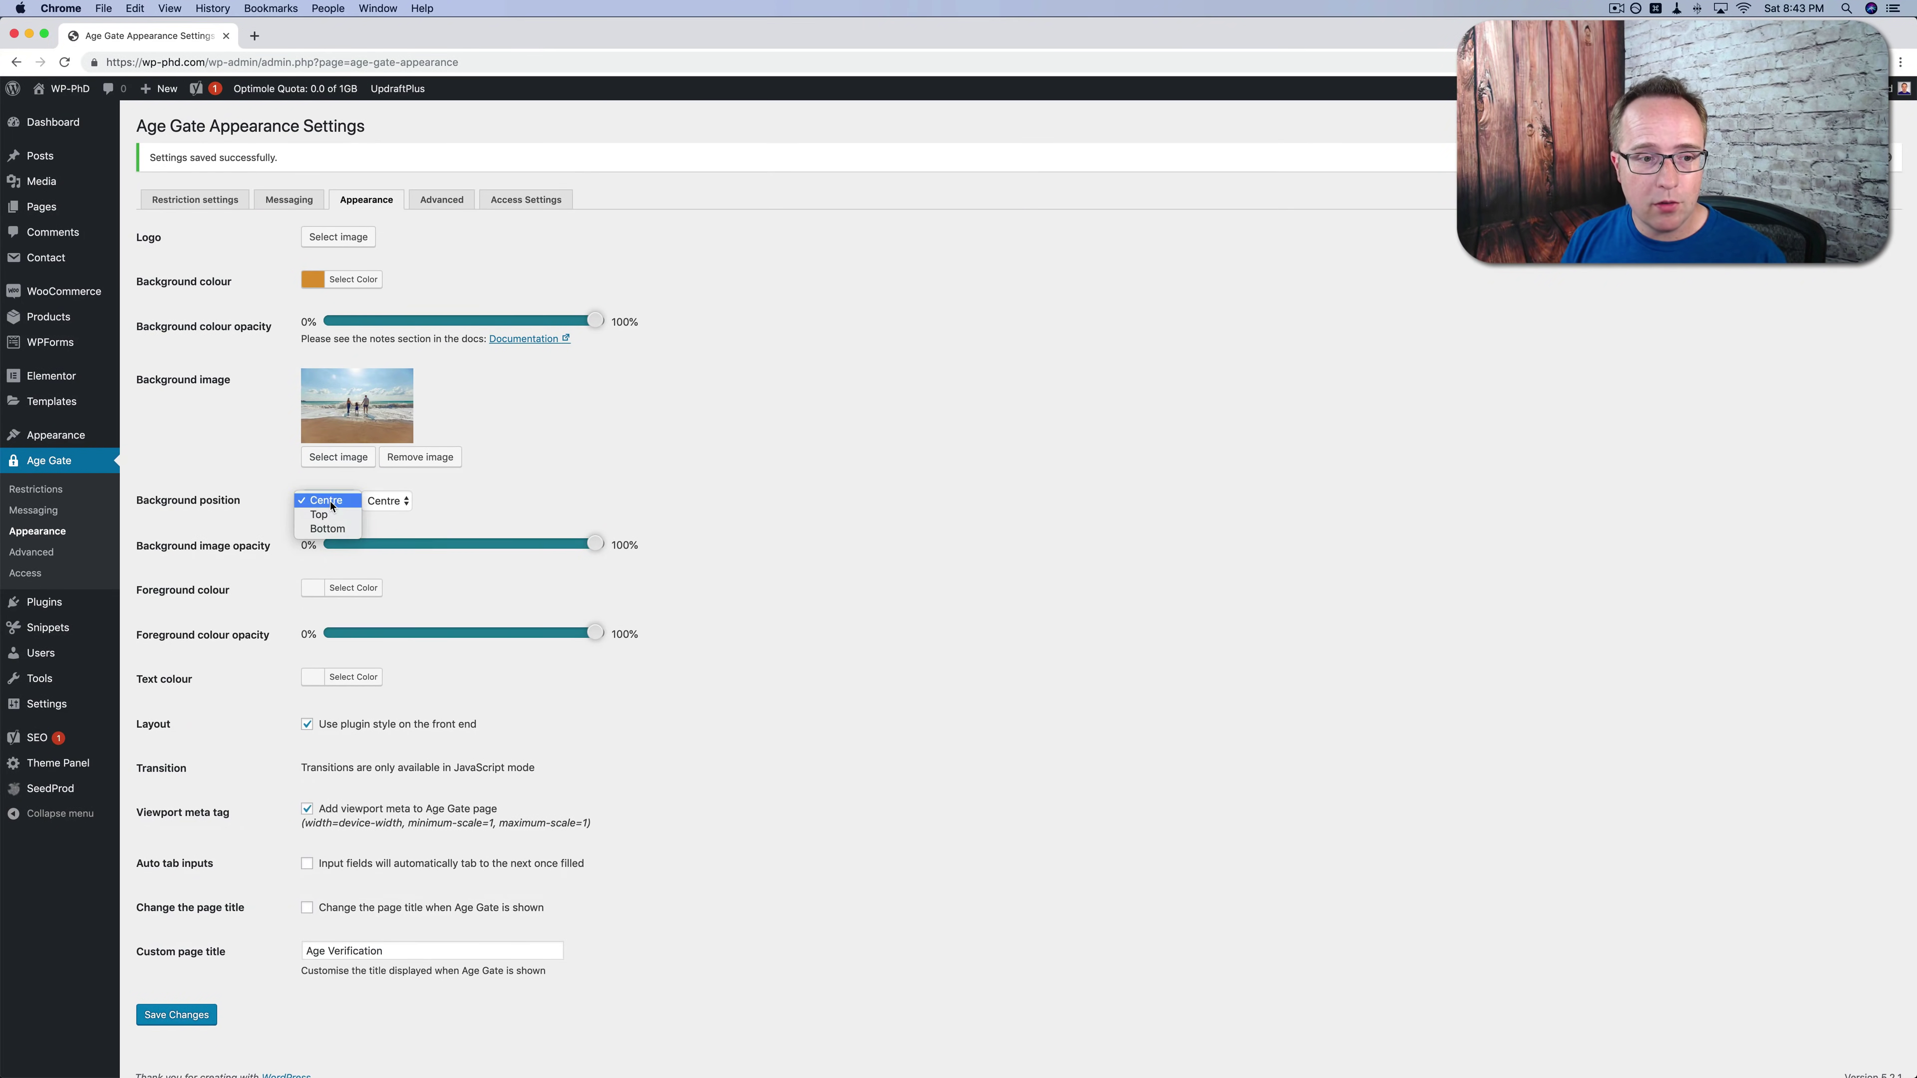
left_click(386, 501)
left_click(386, 500)
left_click(233, 495)
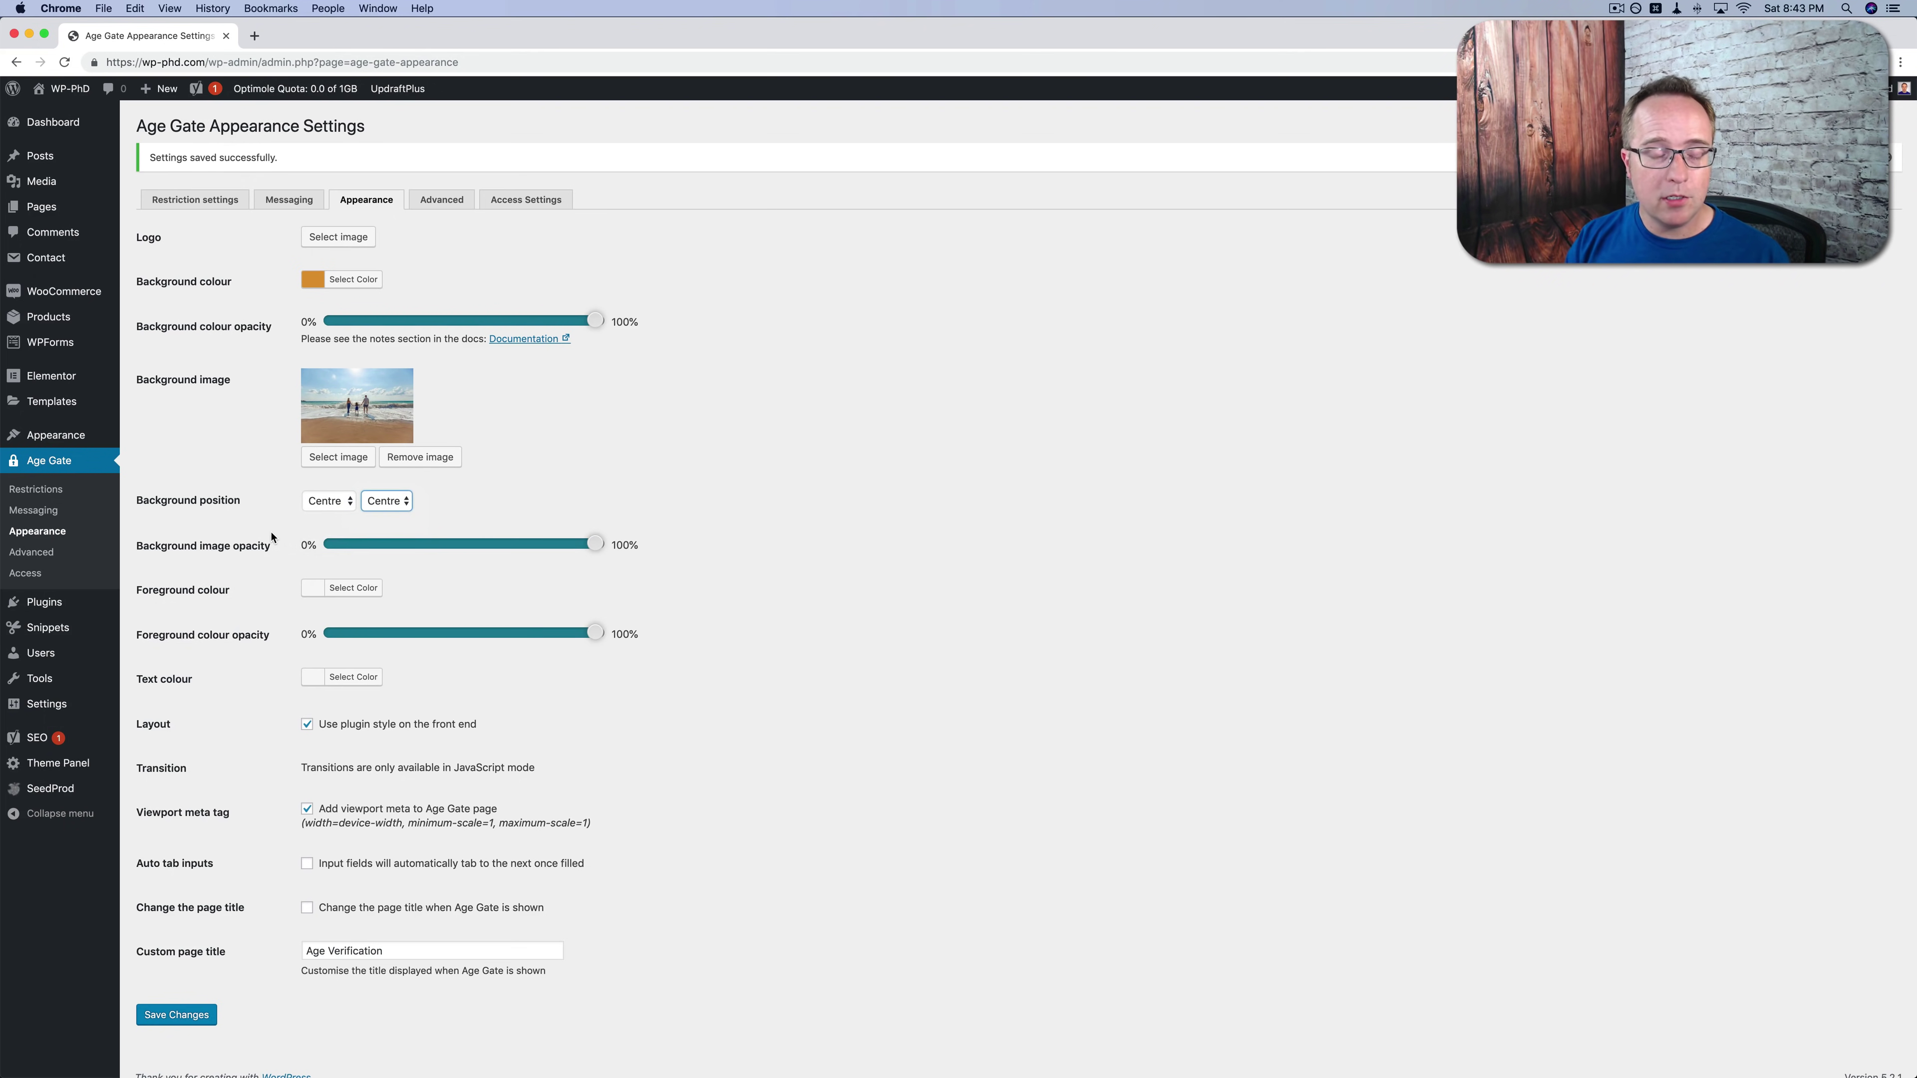
left_click(257, 468)
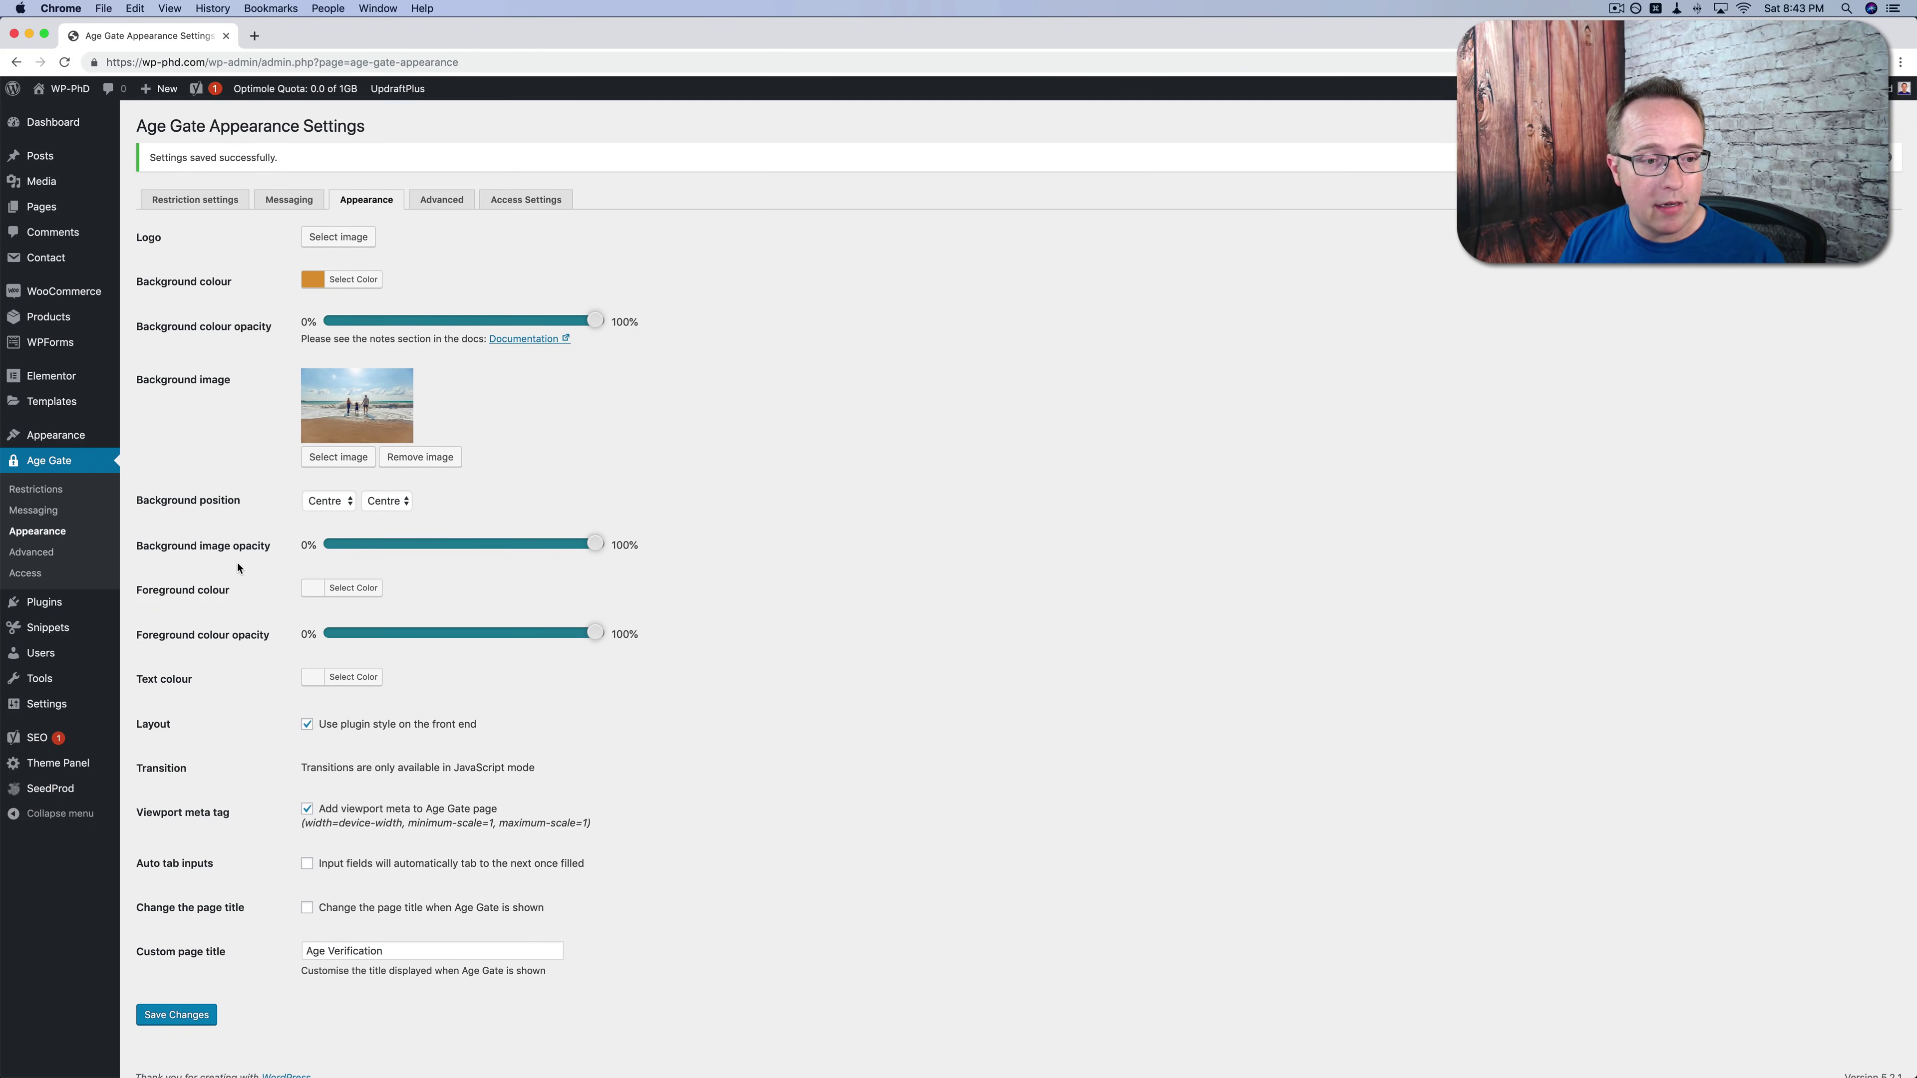
scroll(227, 581, "down", 1)
Save the beach background, then pass the test page's age gate with birth date 12 / 23 / 1981.
left_click(178, 1007)
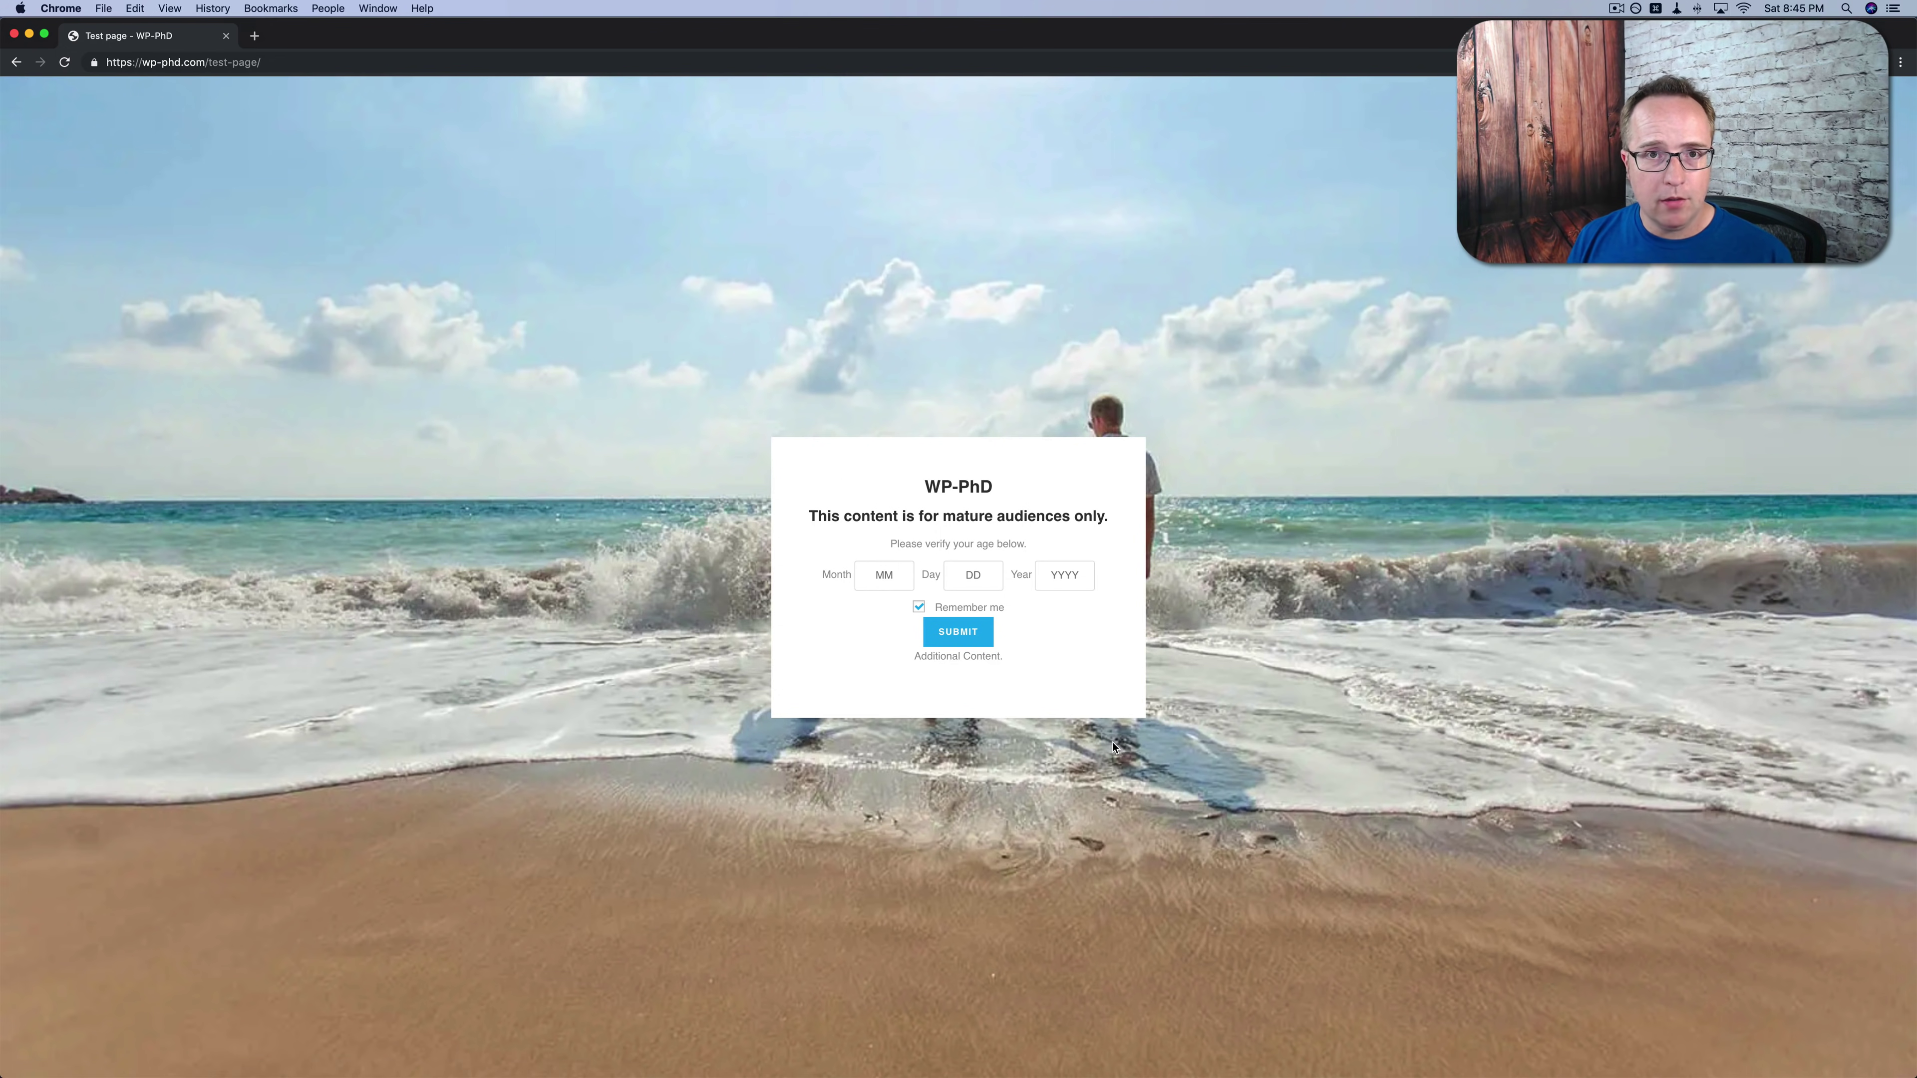
left_click(882, 574)
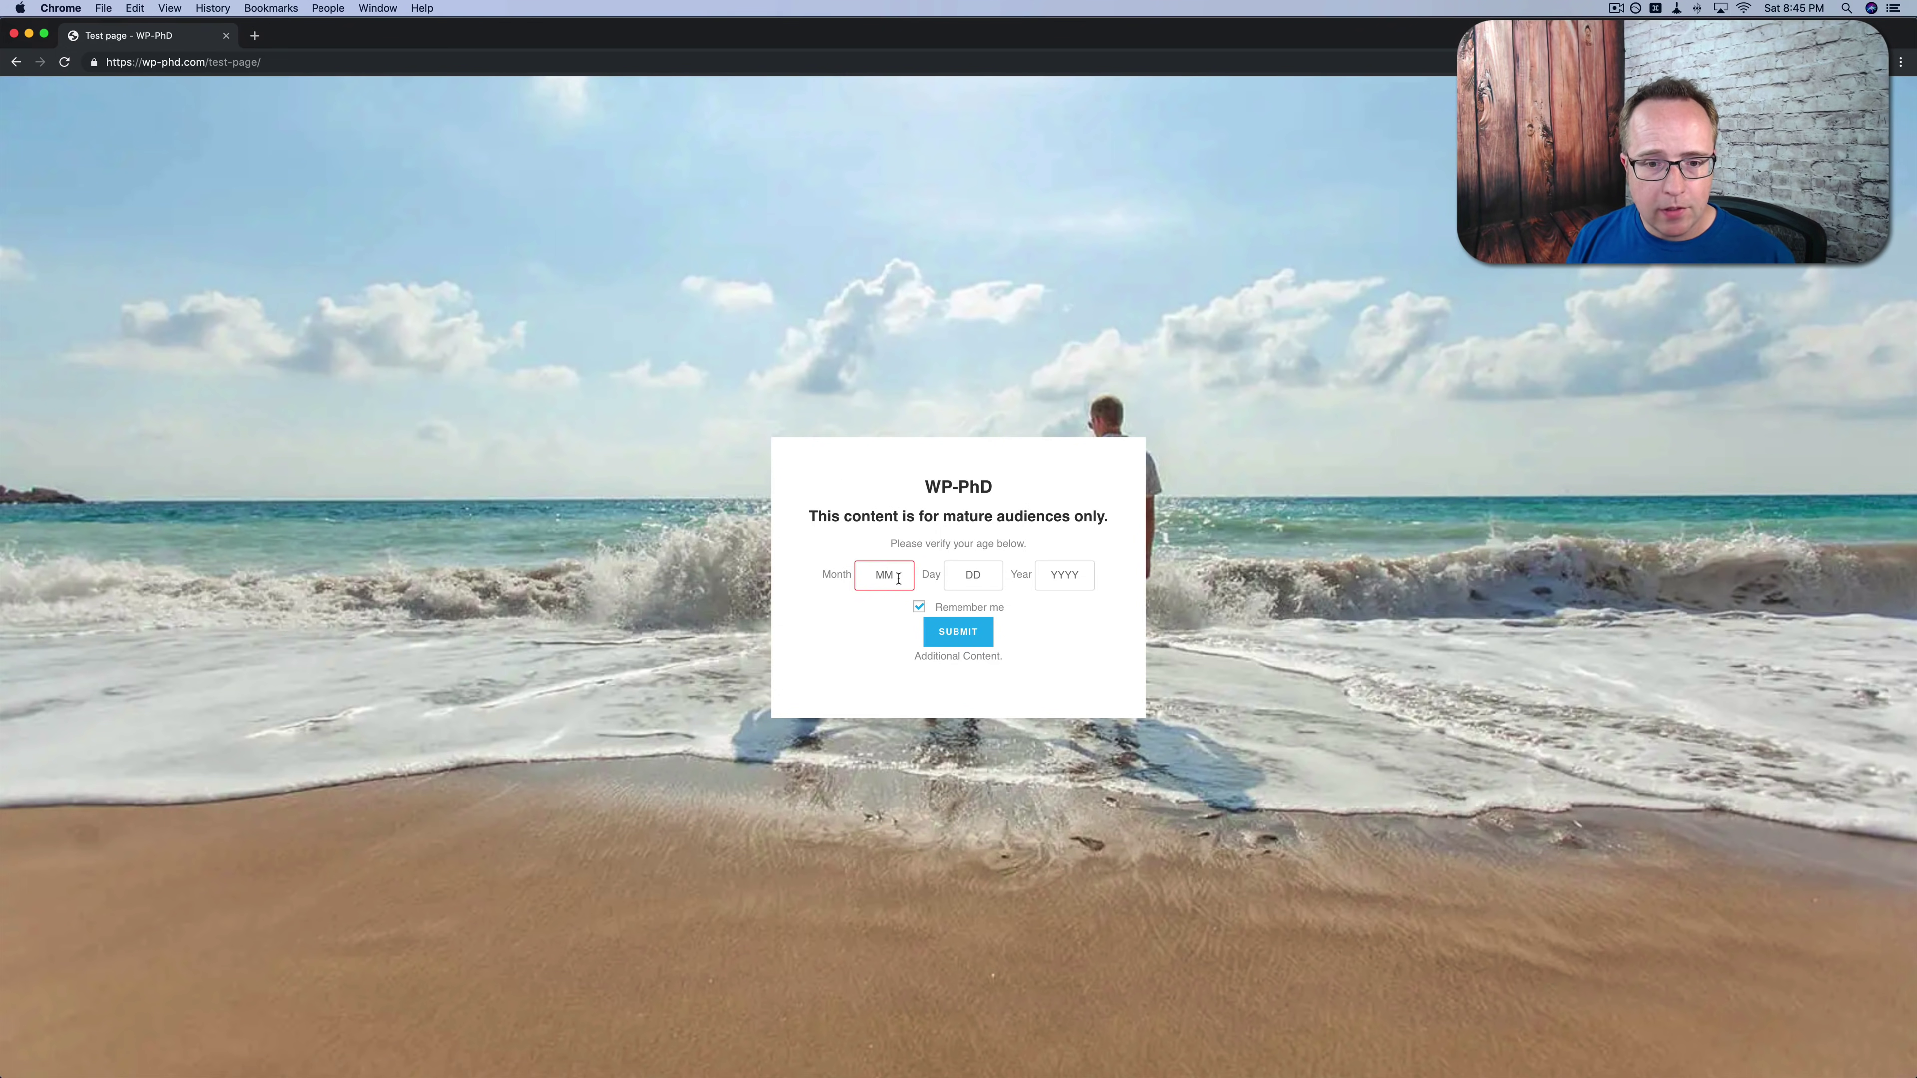
type("12")
left_click(970, 576)
type("23")
key("Tab")
type("1981")
left_click(981, 635)
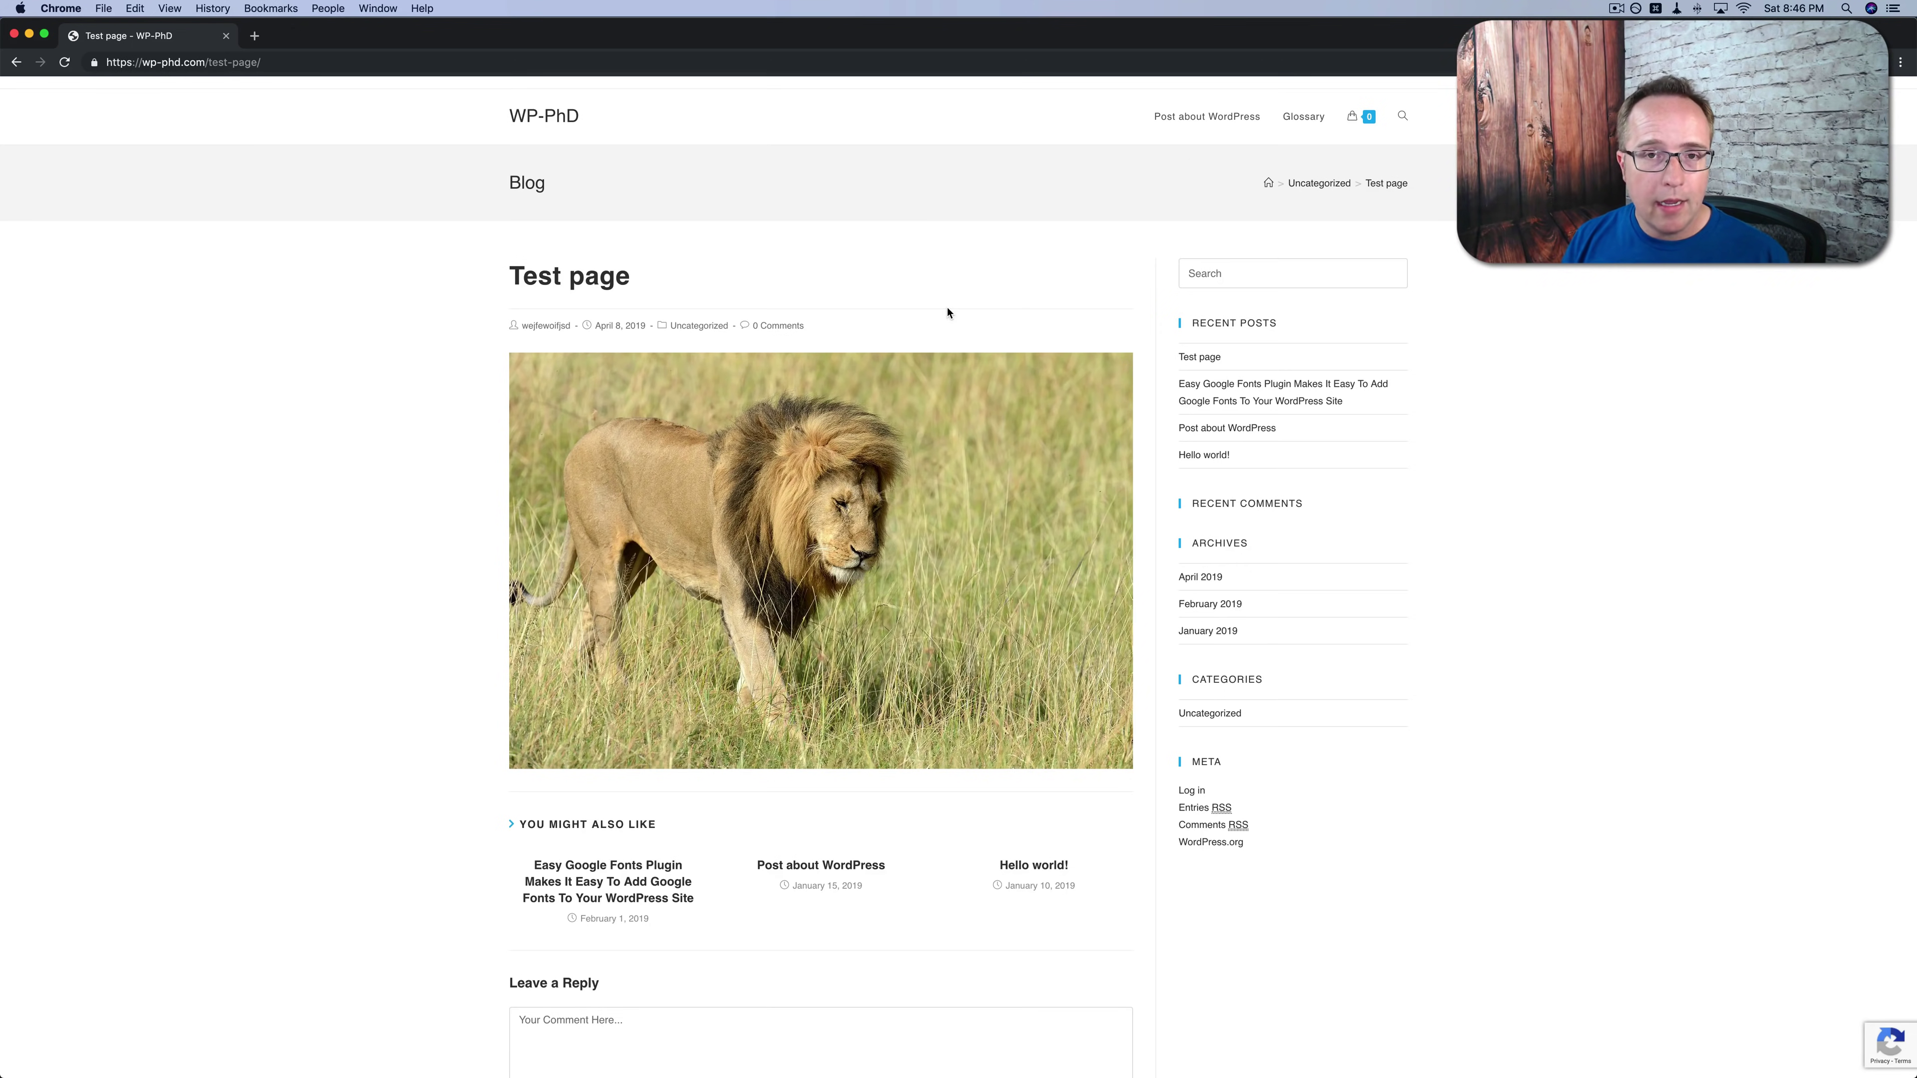
Back in Age Gate Appearance, enable changing the page title and edit the 'Age Verification' custom title.
key("super+bracketleft")
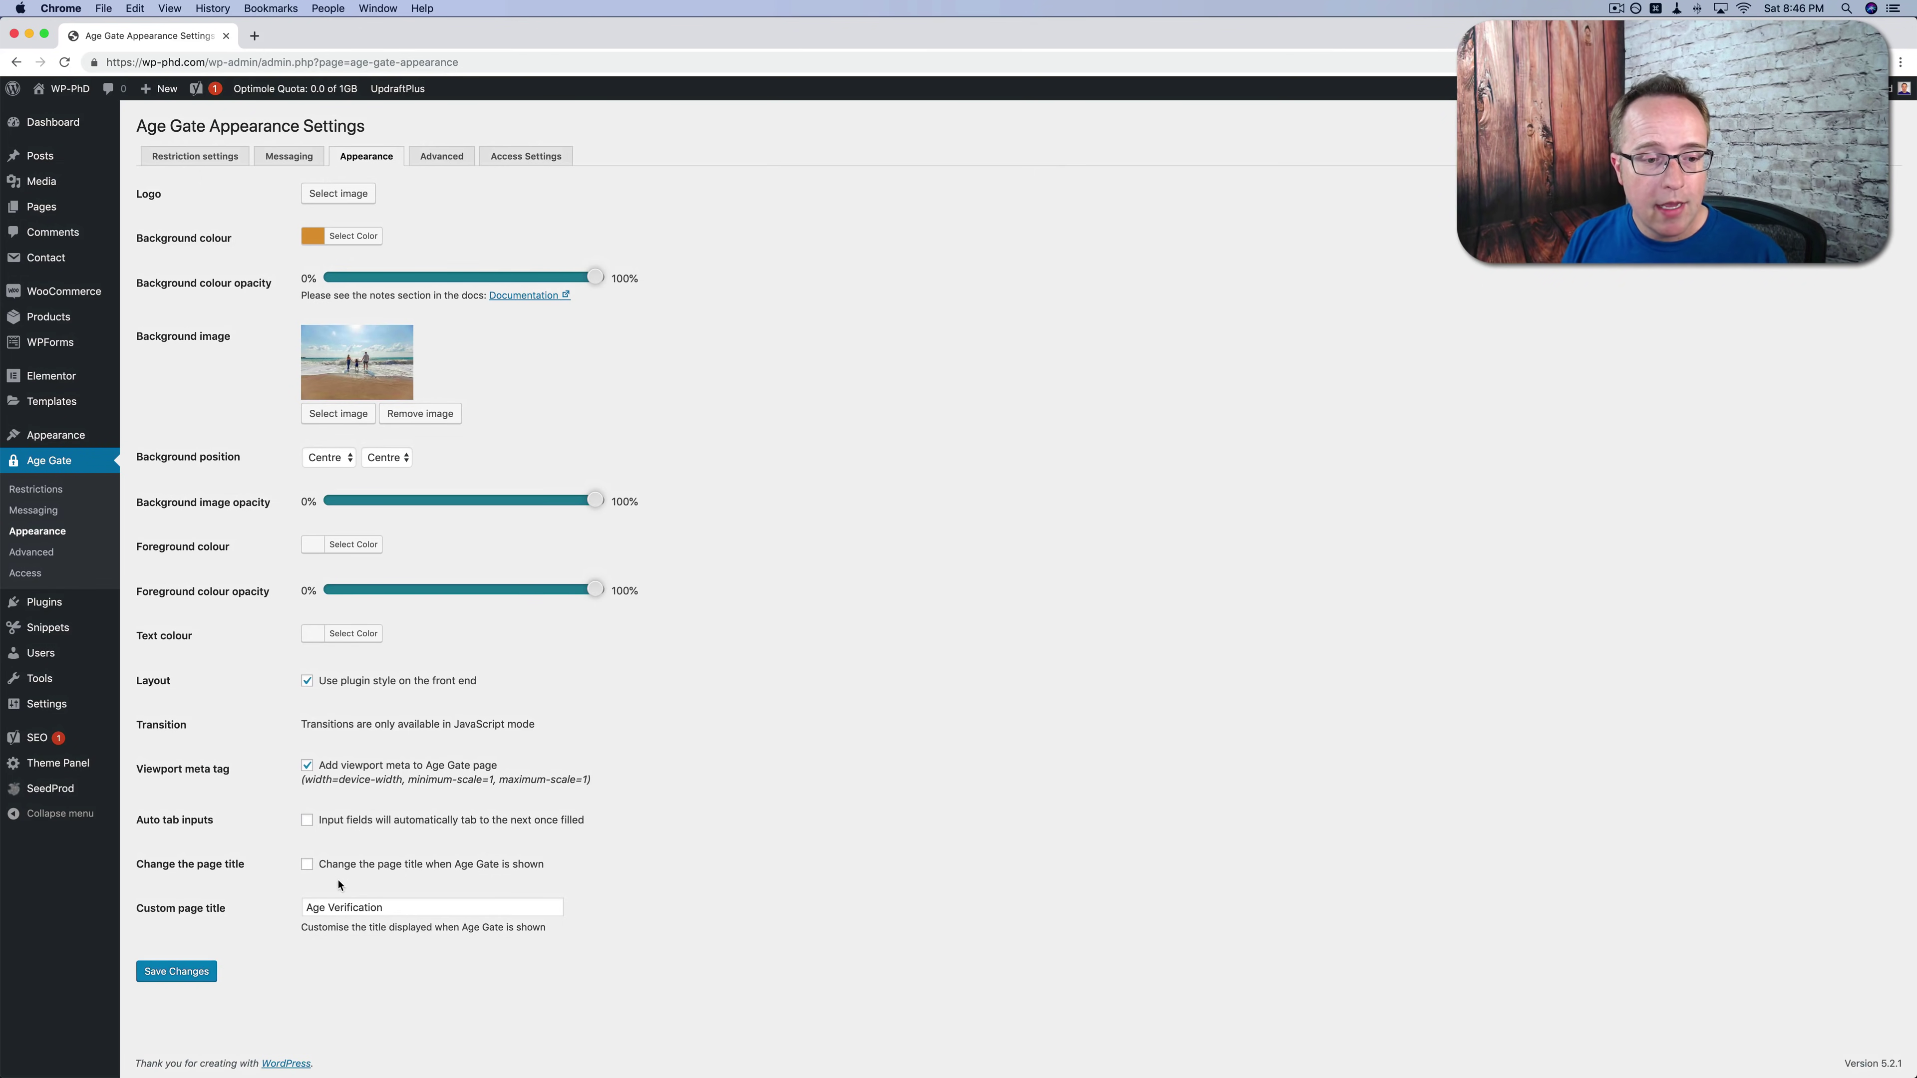
left_click(304, 865)
left_click(401, 903)
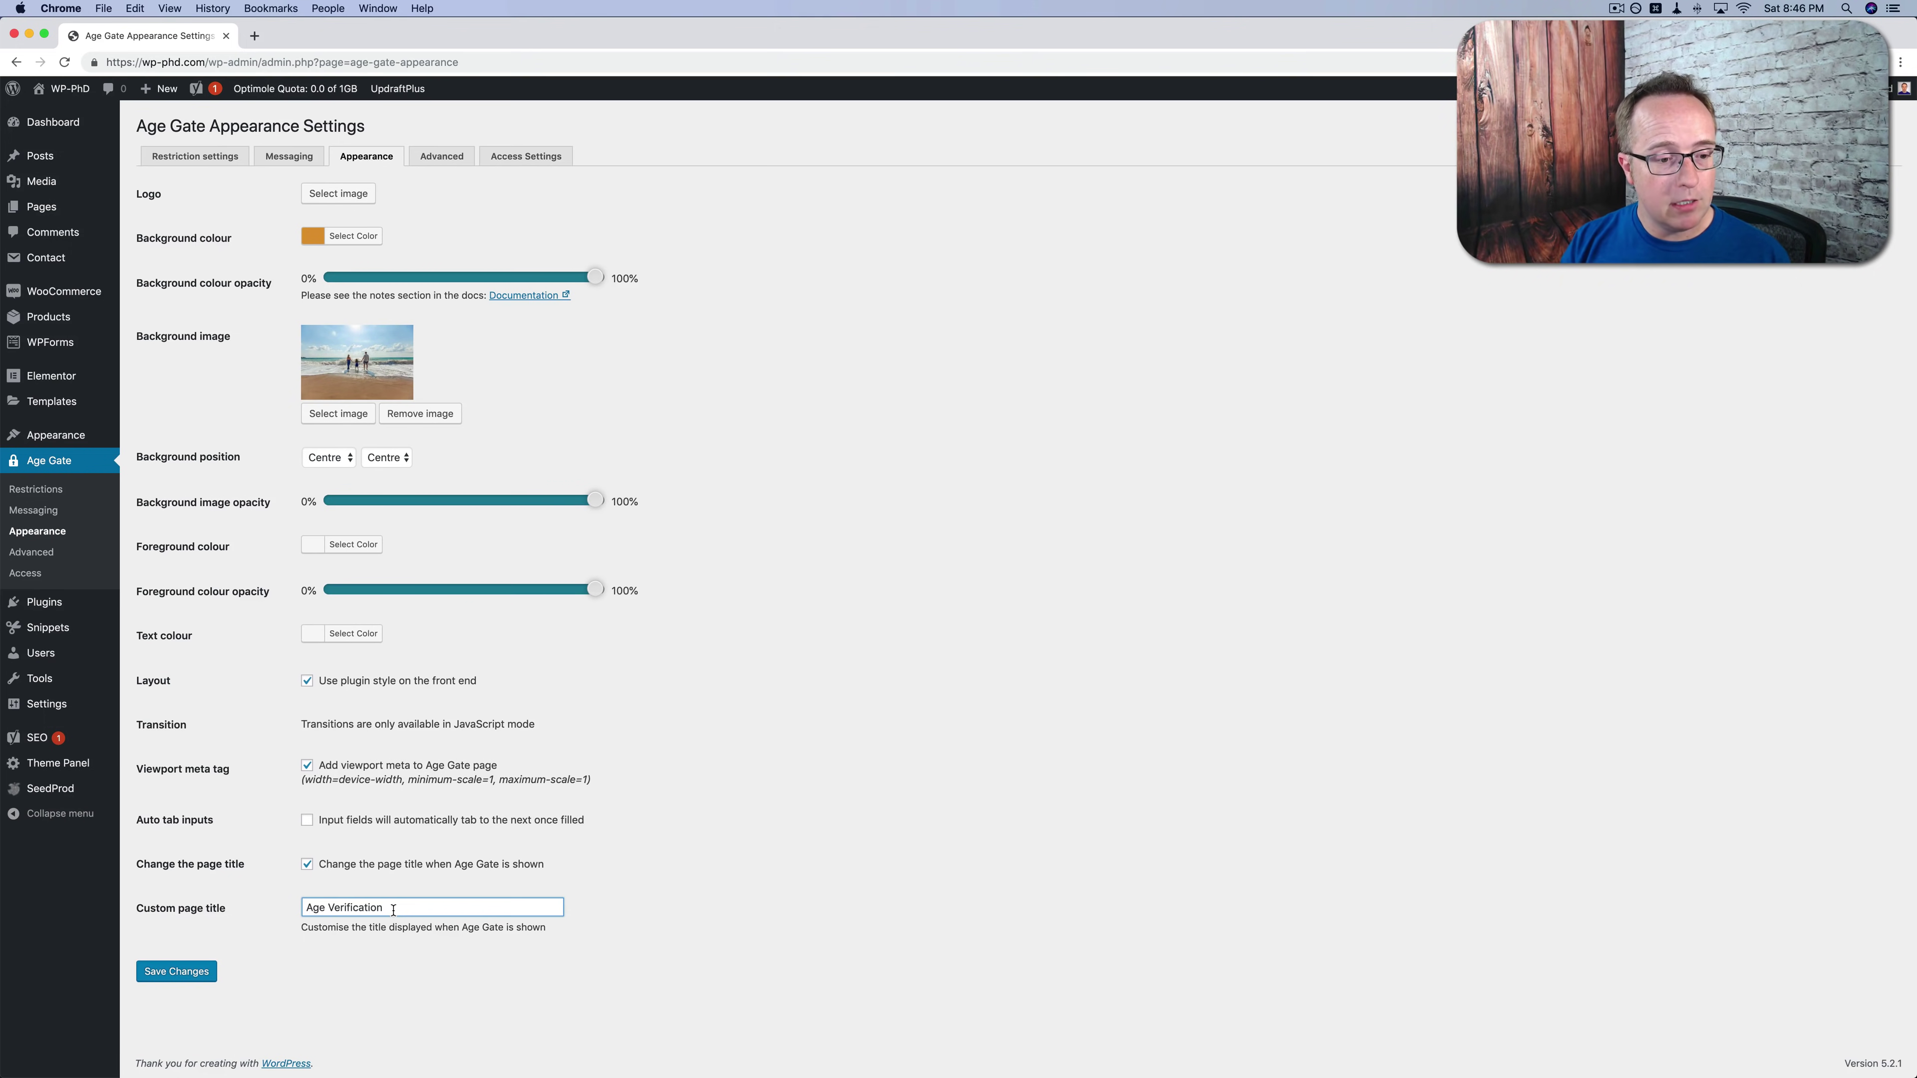
Save the page-title setting and review the Advanced caching, Gutenberg note and Custom CSS options.
left_click(191, 980)
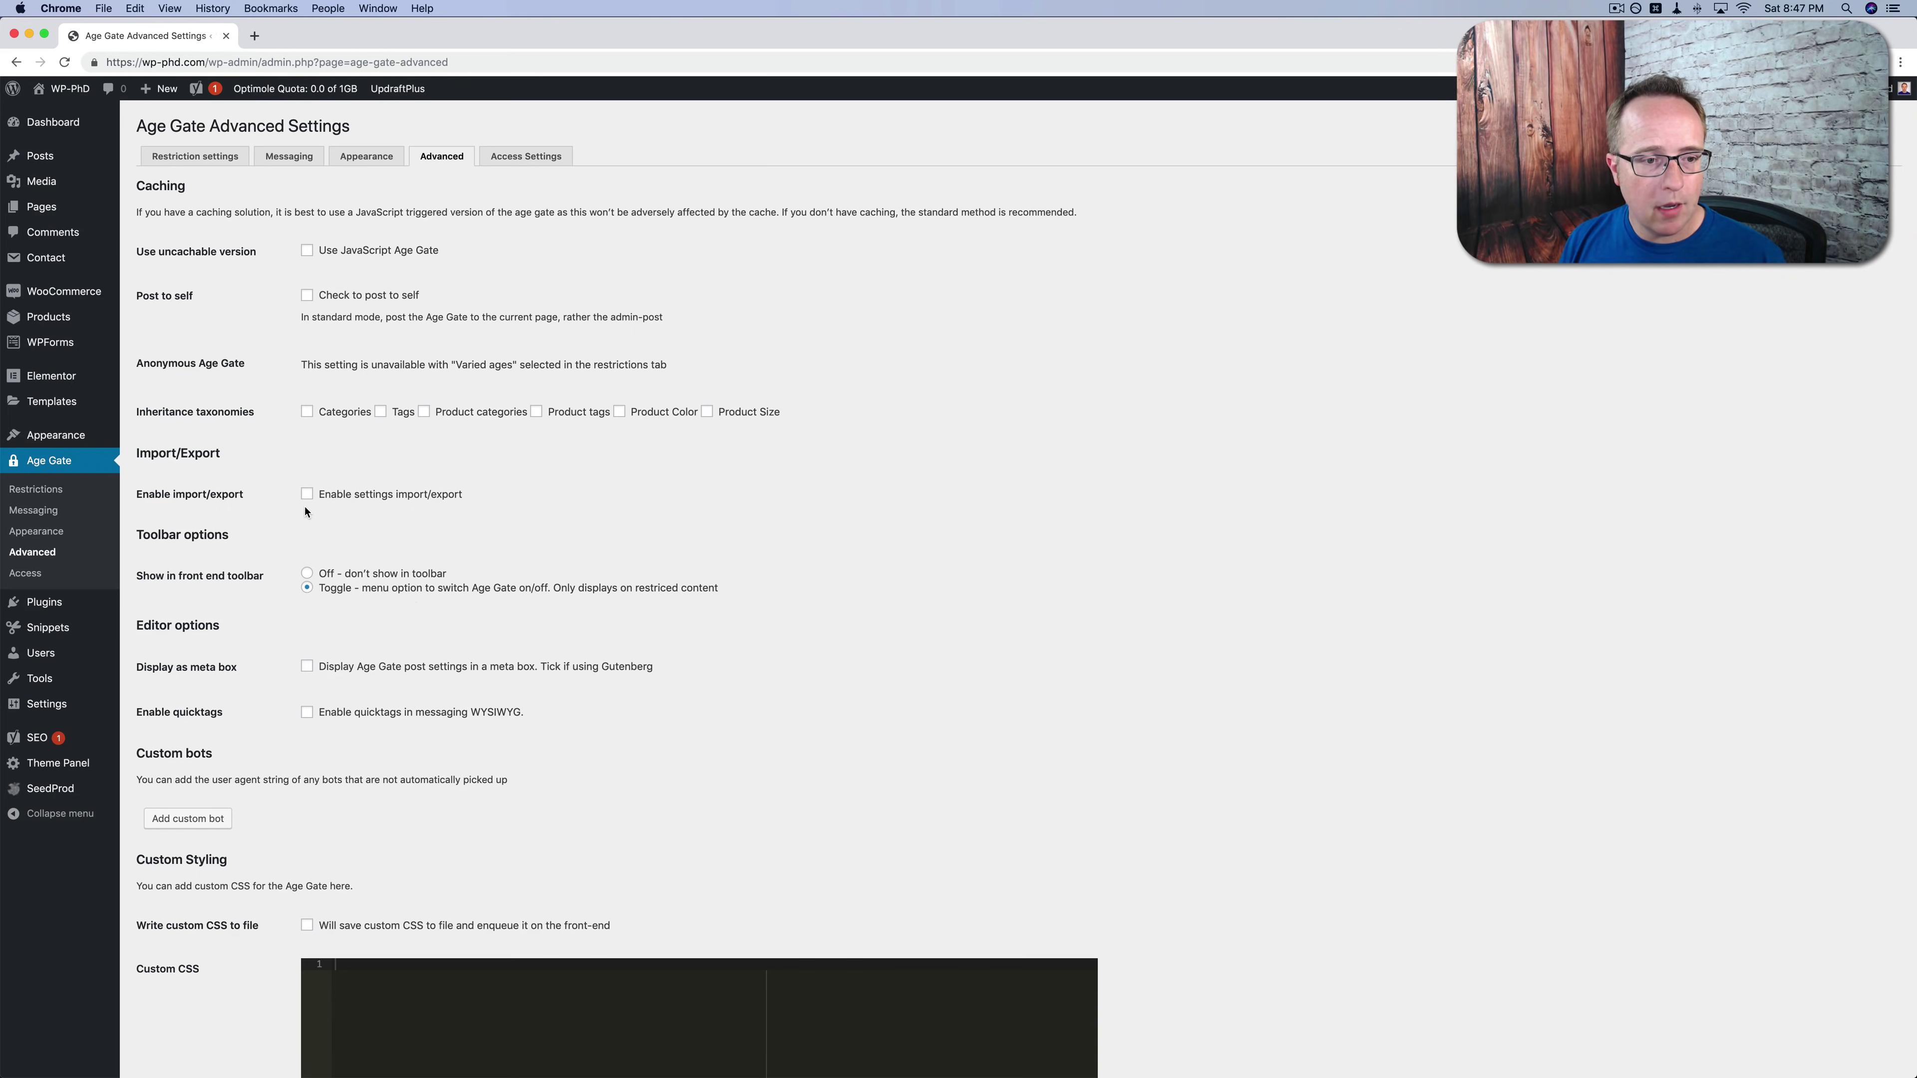
scroll(305, 513, "down", 3)
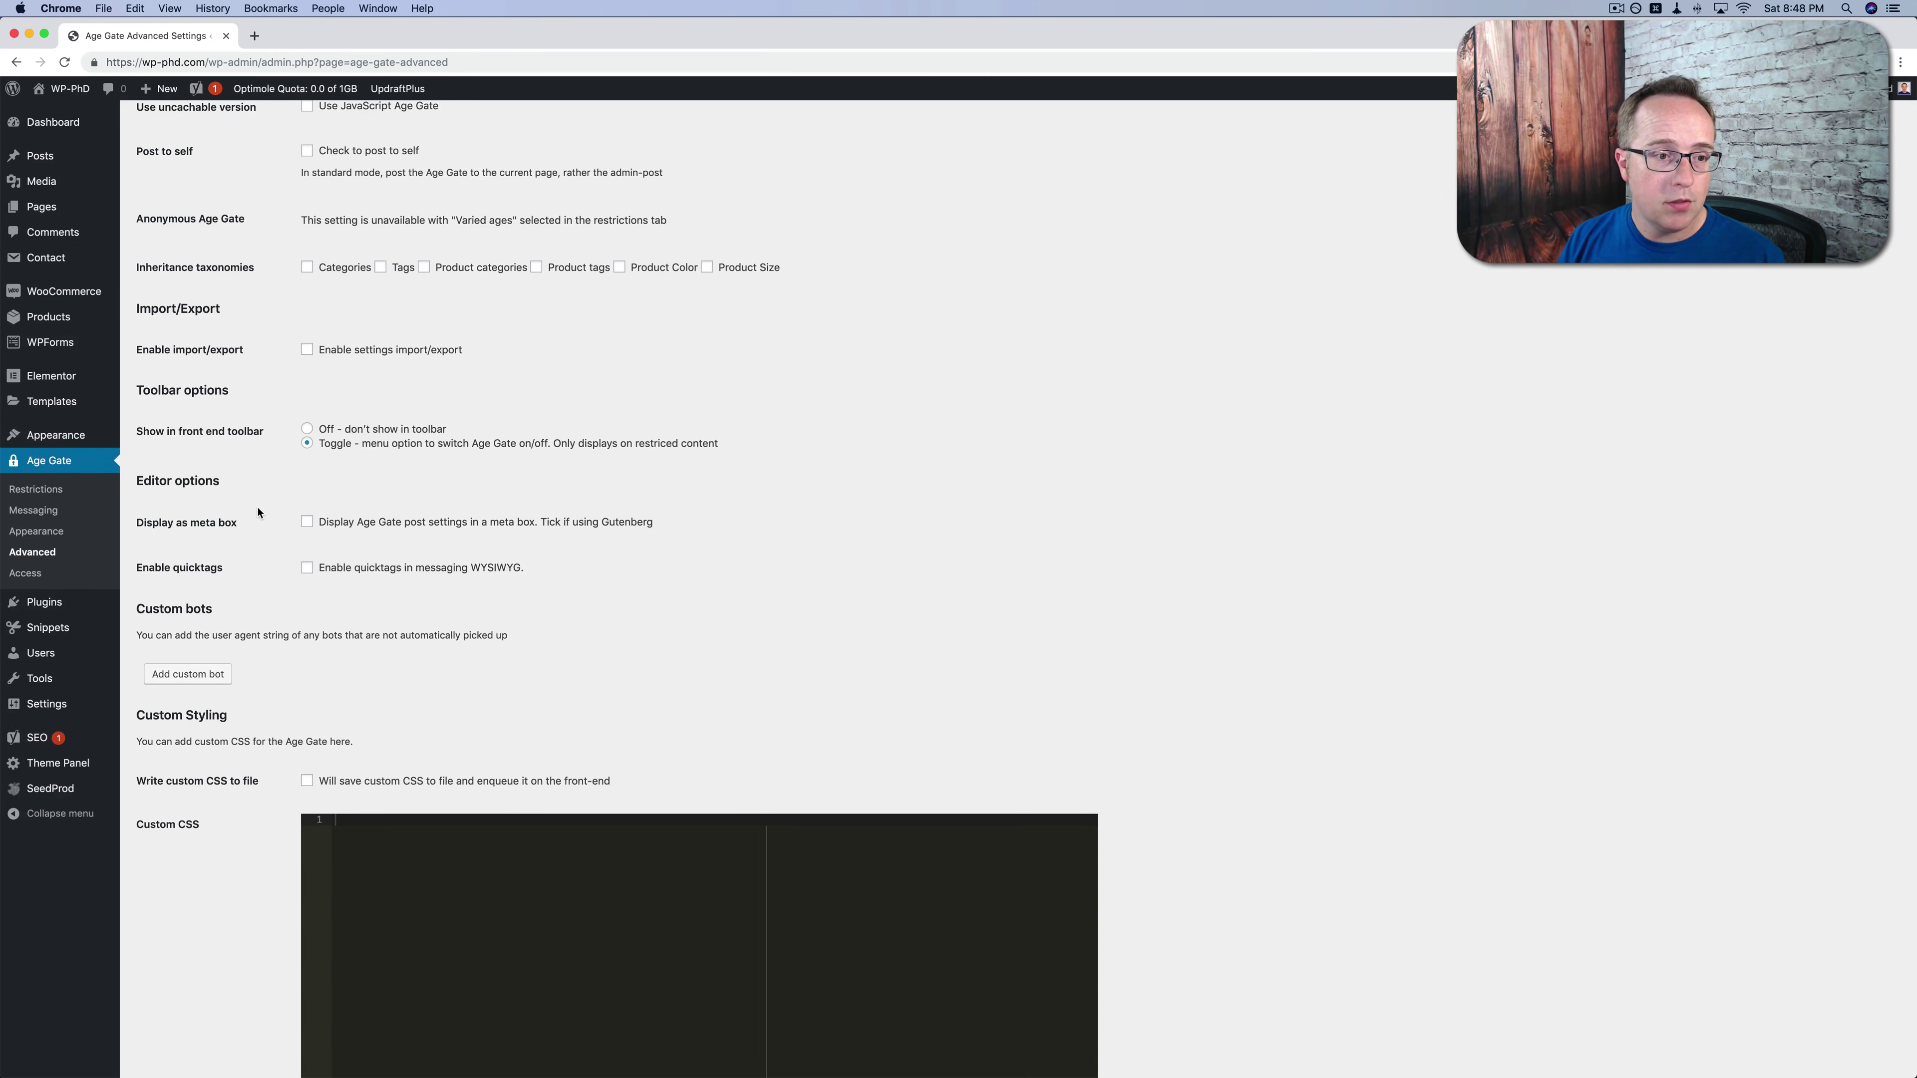
scroll(258, 513, "down", 2)
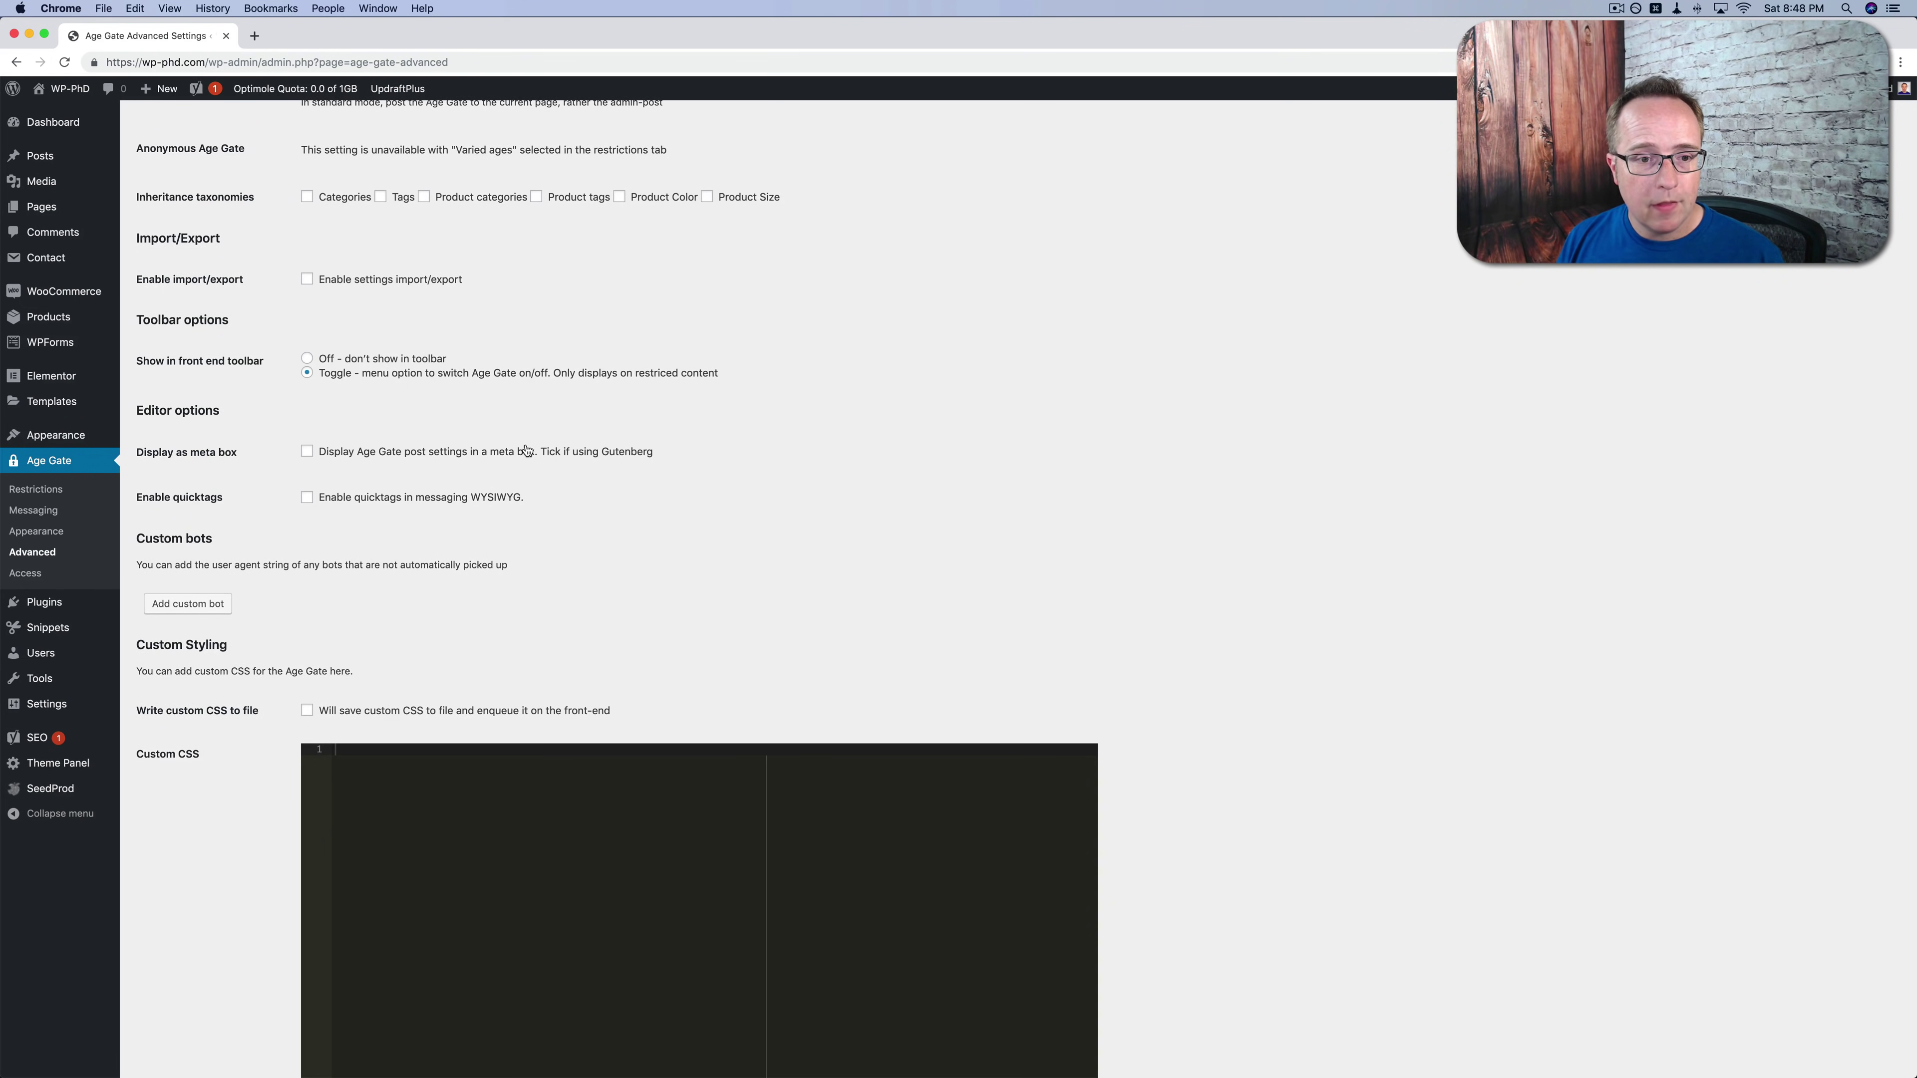
left_click_drag(540, 453, 660, 455)
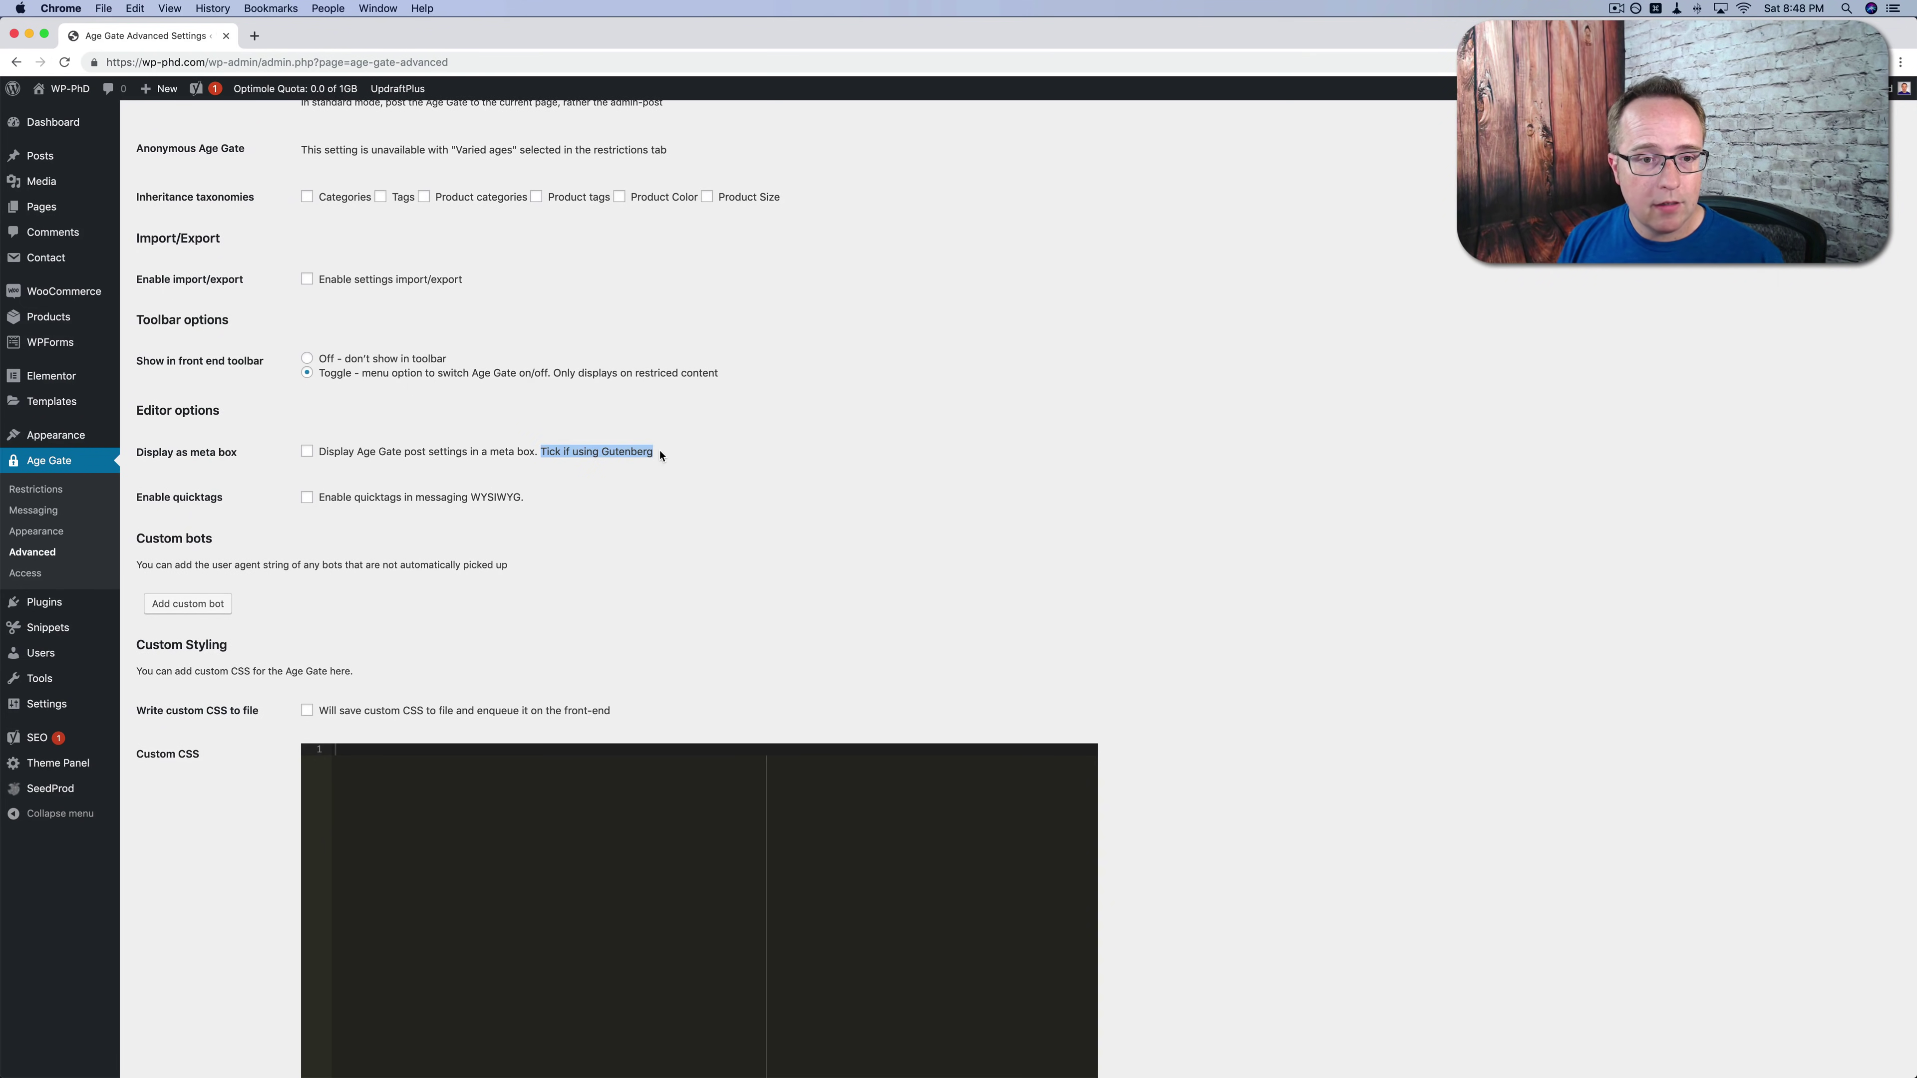
left_click(365, 468)
scroll(365, 468, "down", 5)
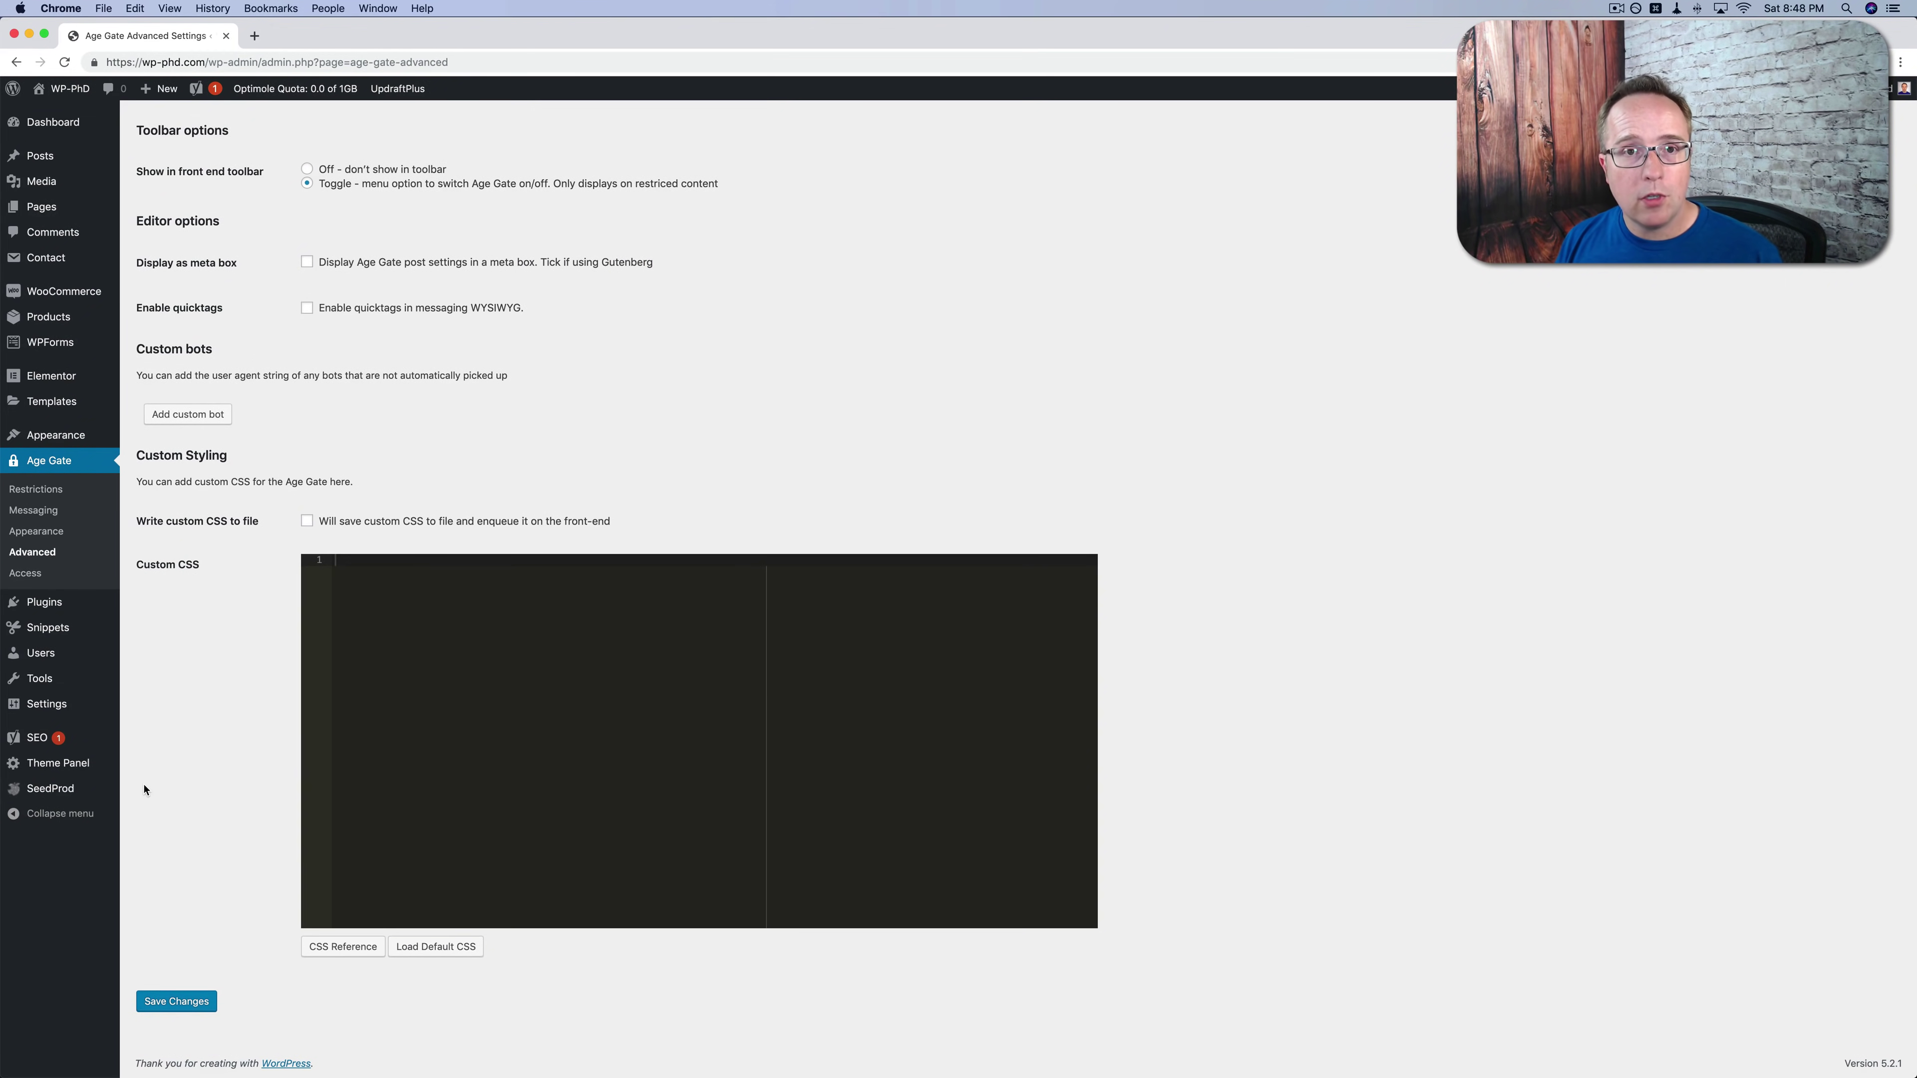
scroll(144, 790, "up", 10)
Review the Access Settings role checkboxes and Post Types section, where only Administrators have access.
left_click(519, 158)
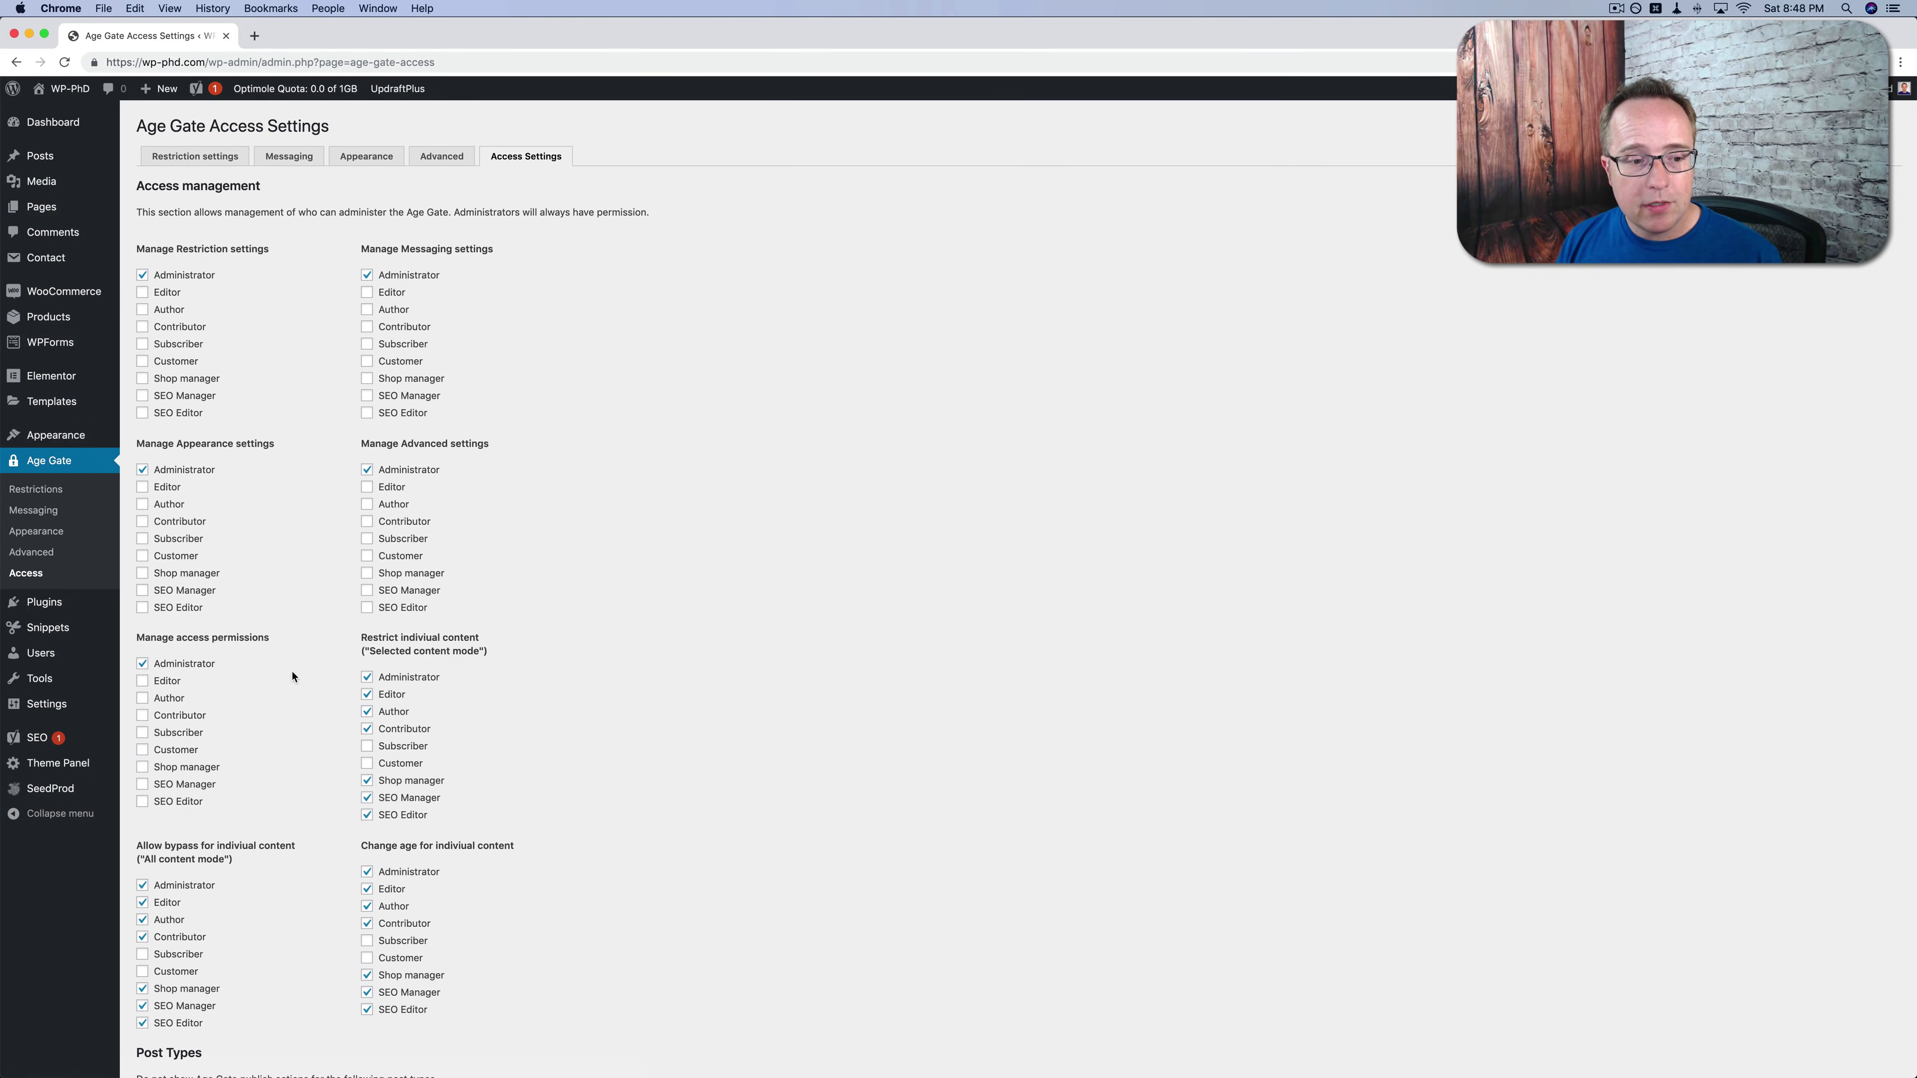
scroll(291, 672, "down", 5)
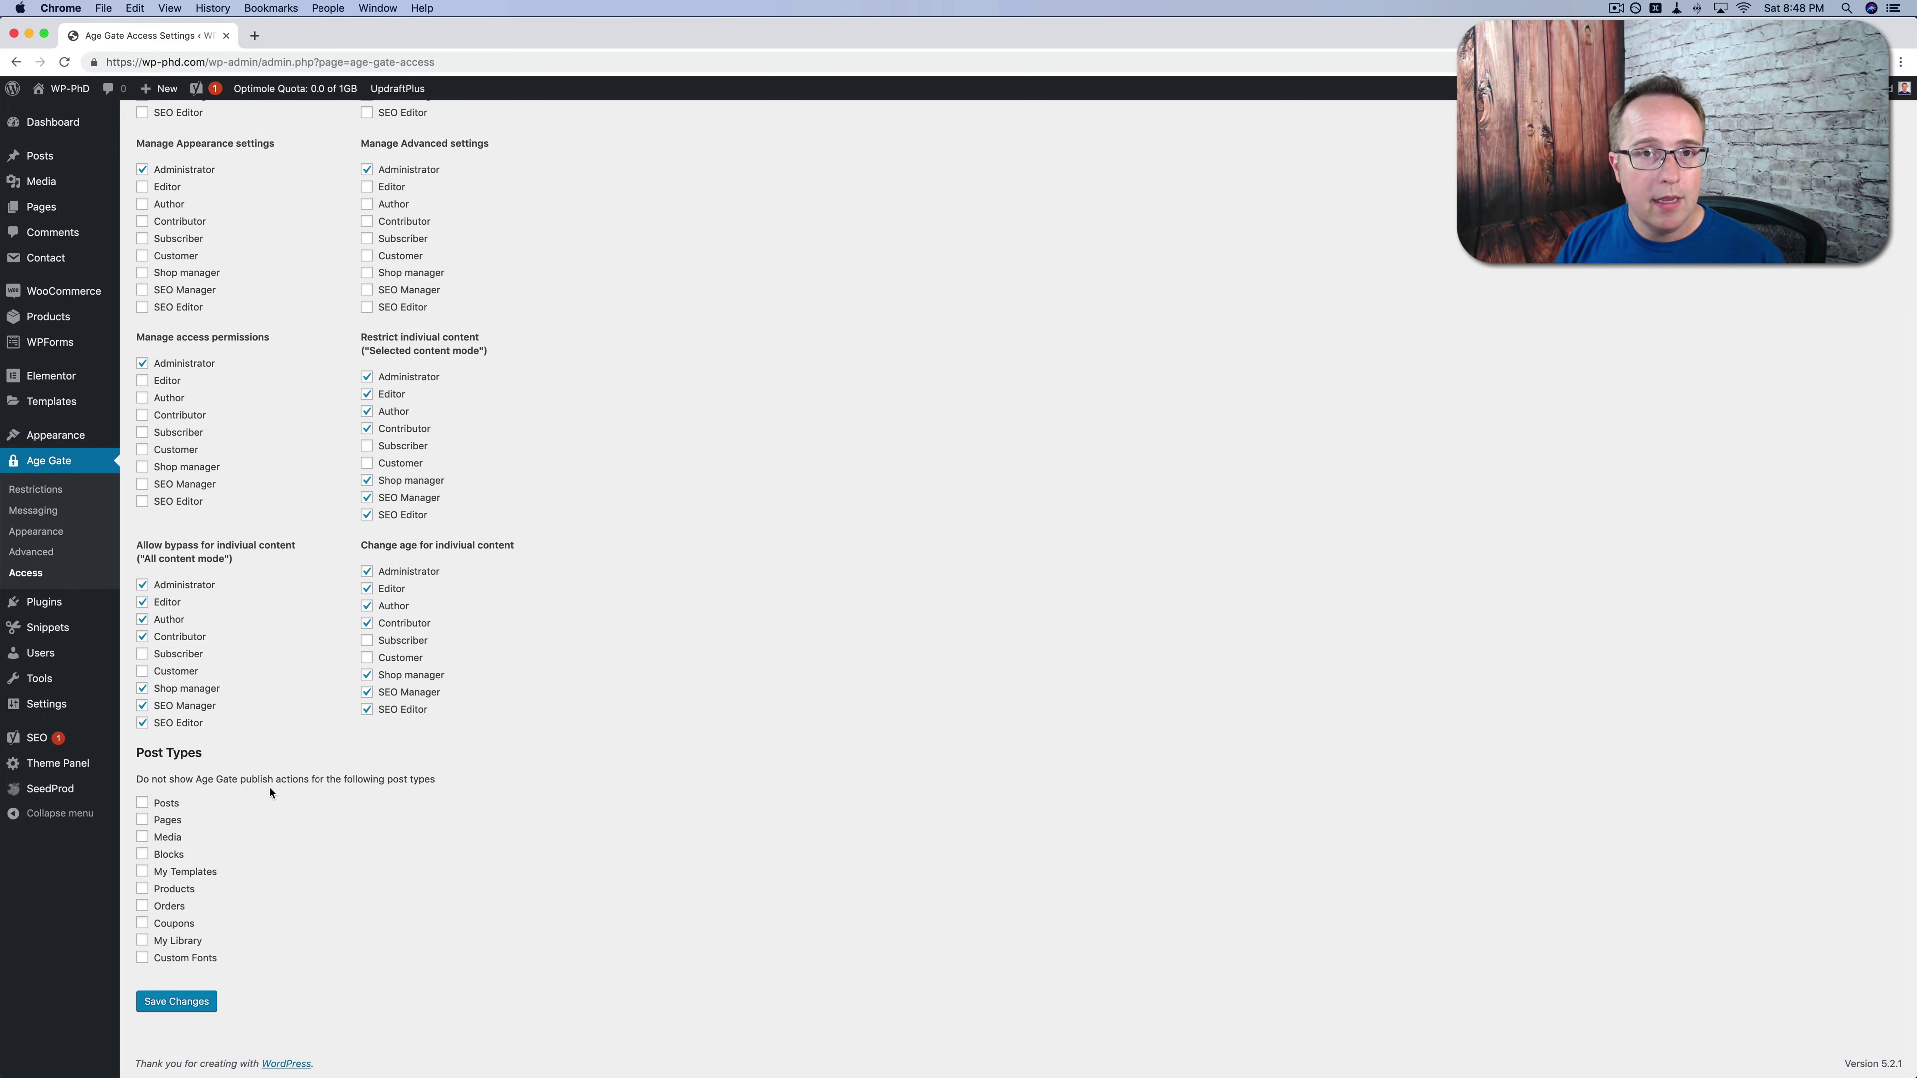
scroll(268, 789, "up", 5)
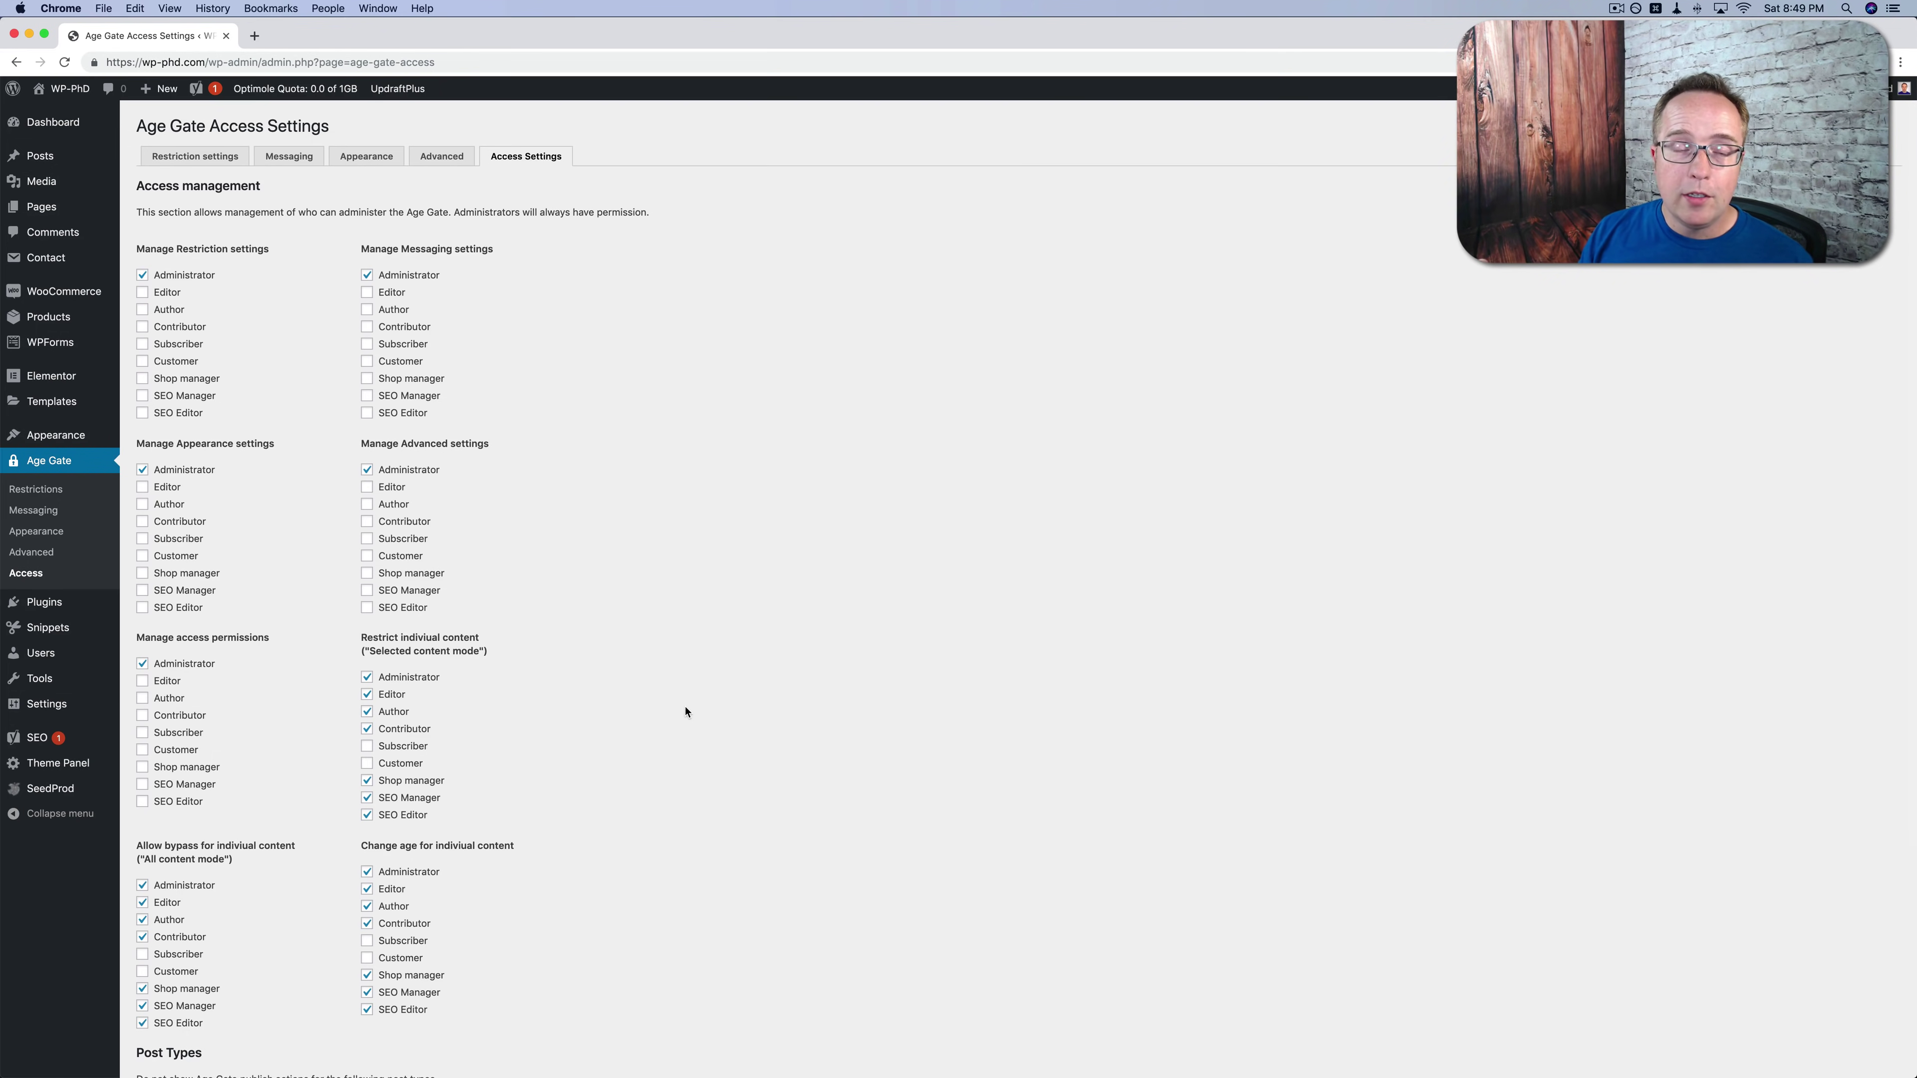
Load wordpress.org/plugins/age-gate/ in a new tab and read its SEO Friendly feature description.
left_click(254, 35)
type("https://wordpress.org/plugins/age-gate/")
key("Return")
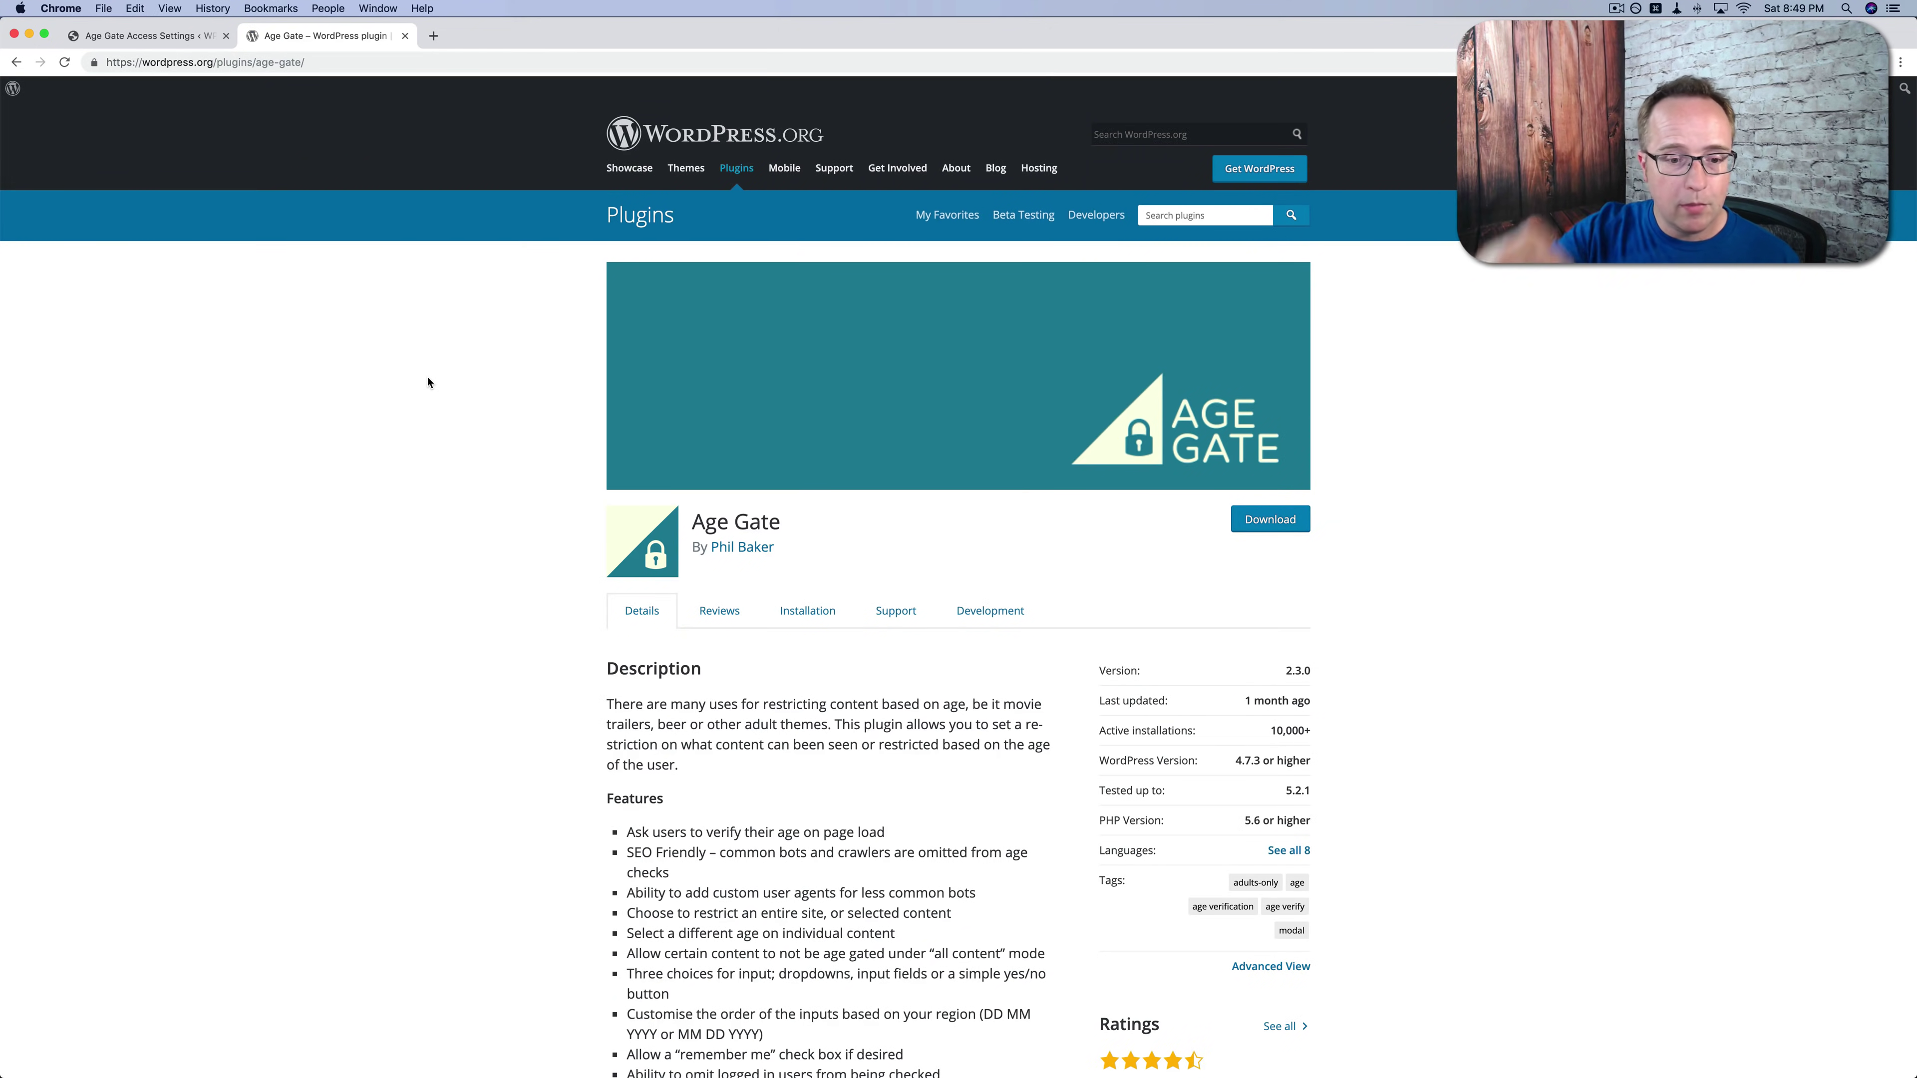
scroll(479, 633, "down", 5)
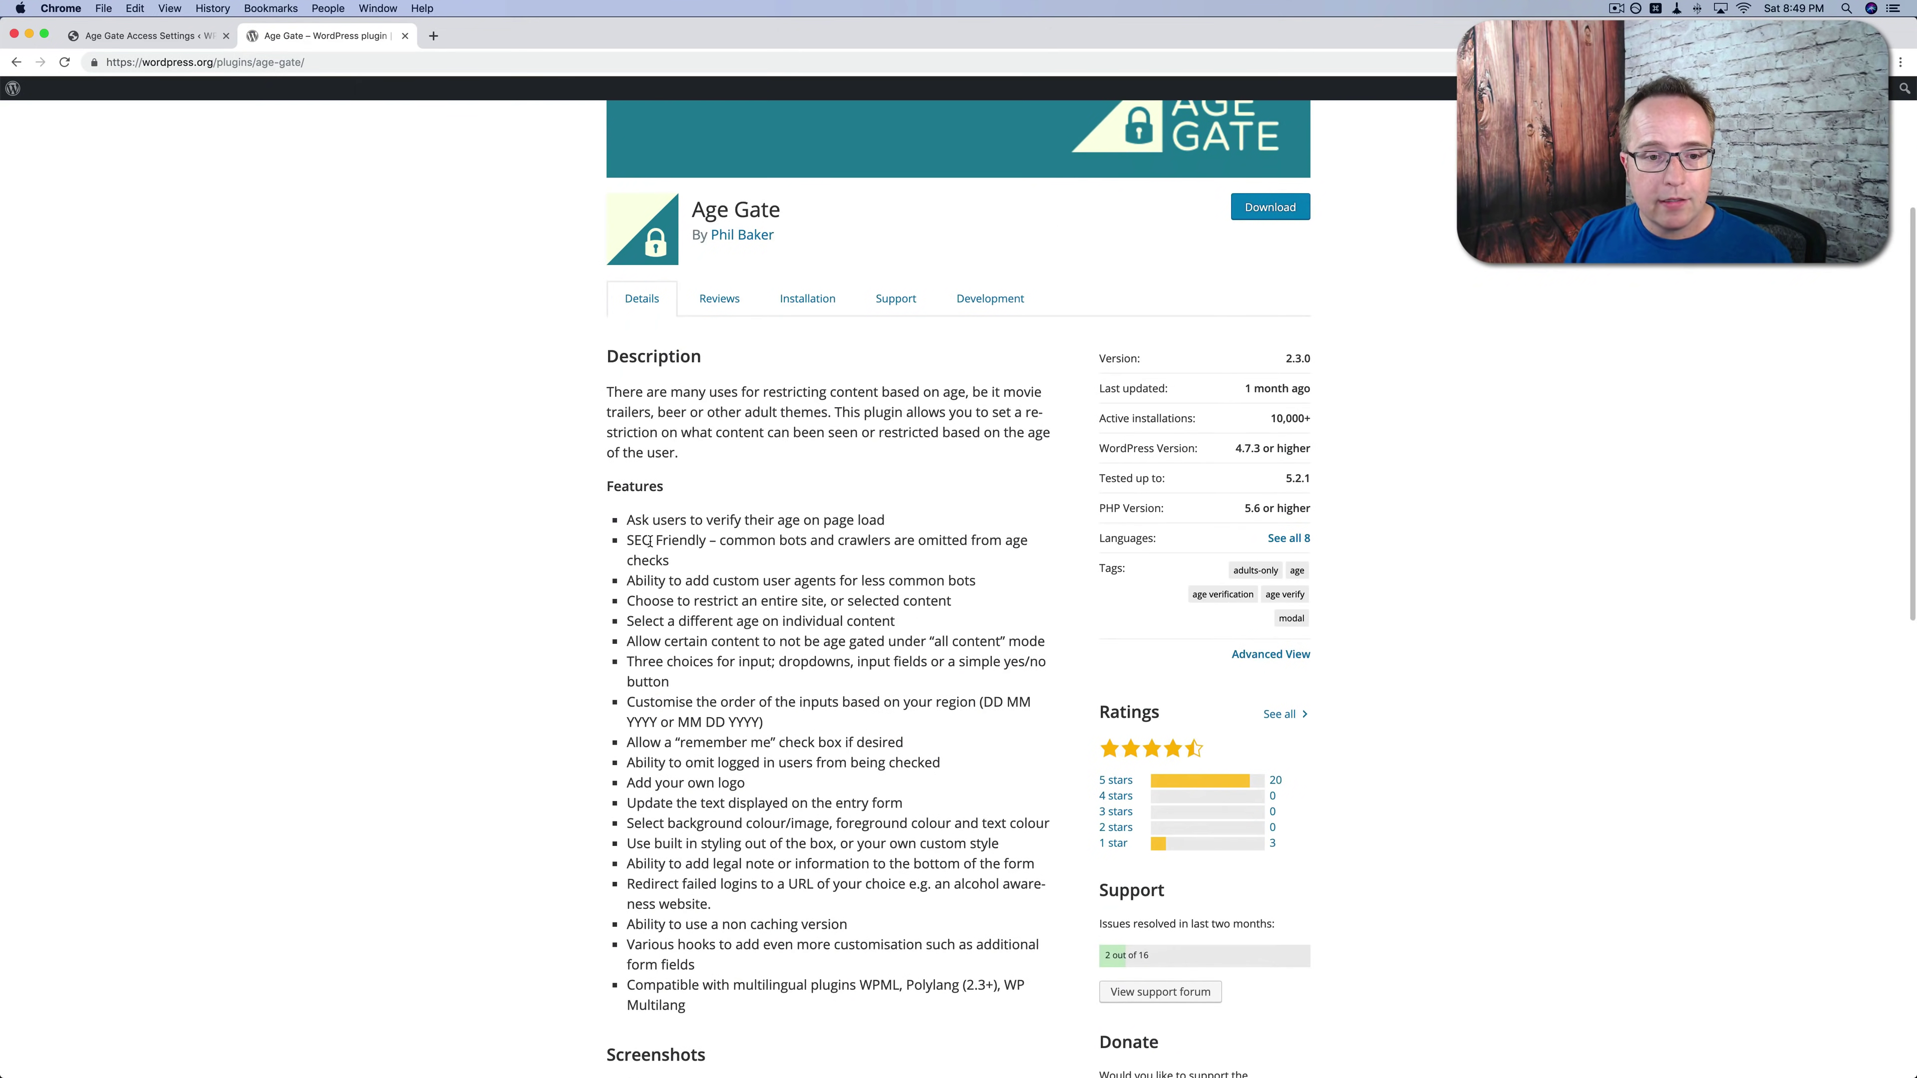
left_click_drag(626, 540, 682, 558)
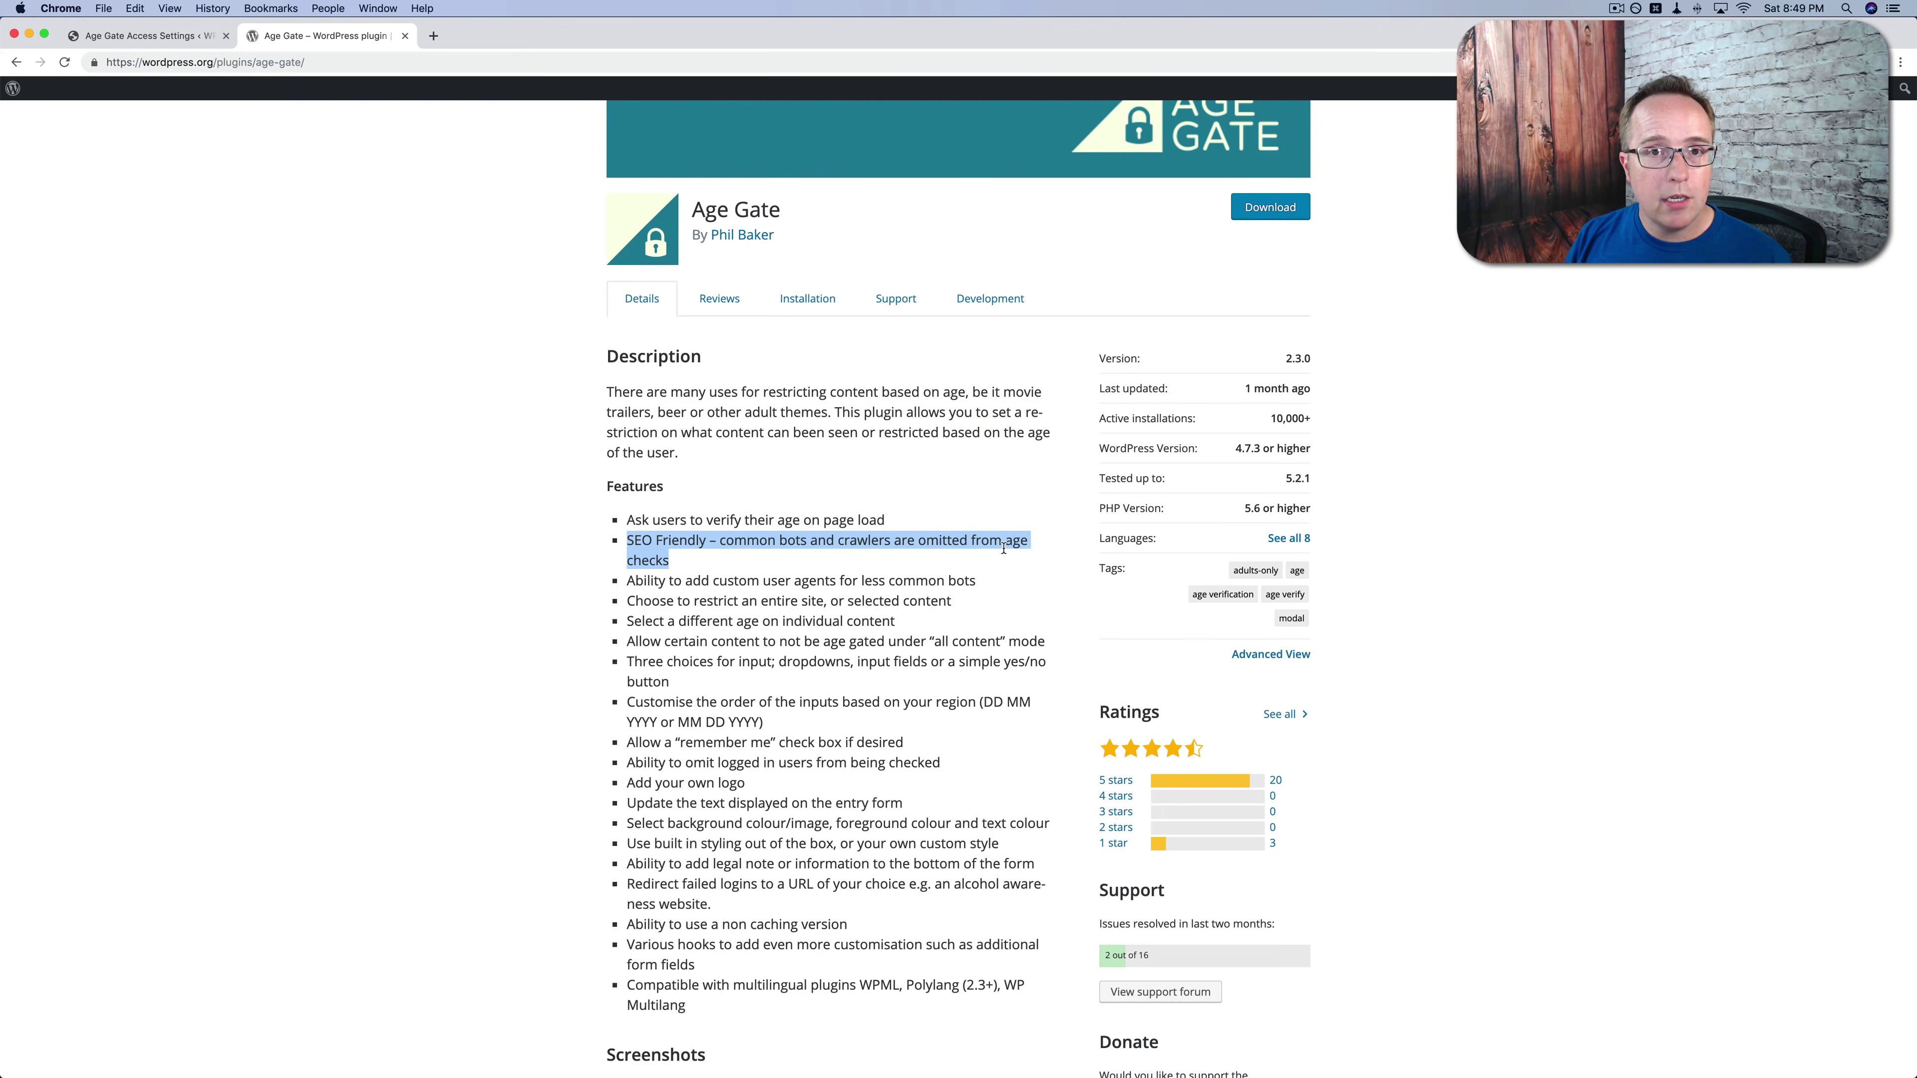
left_click(744, 556)
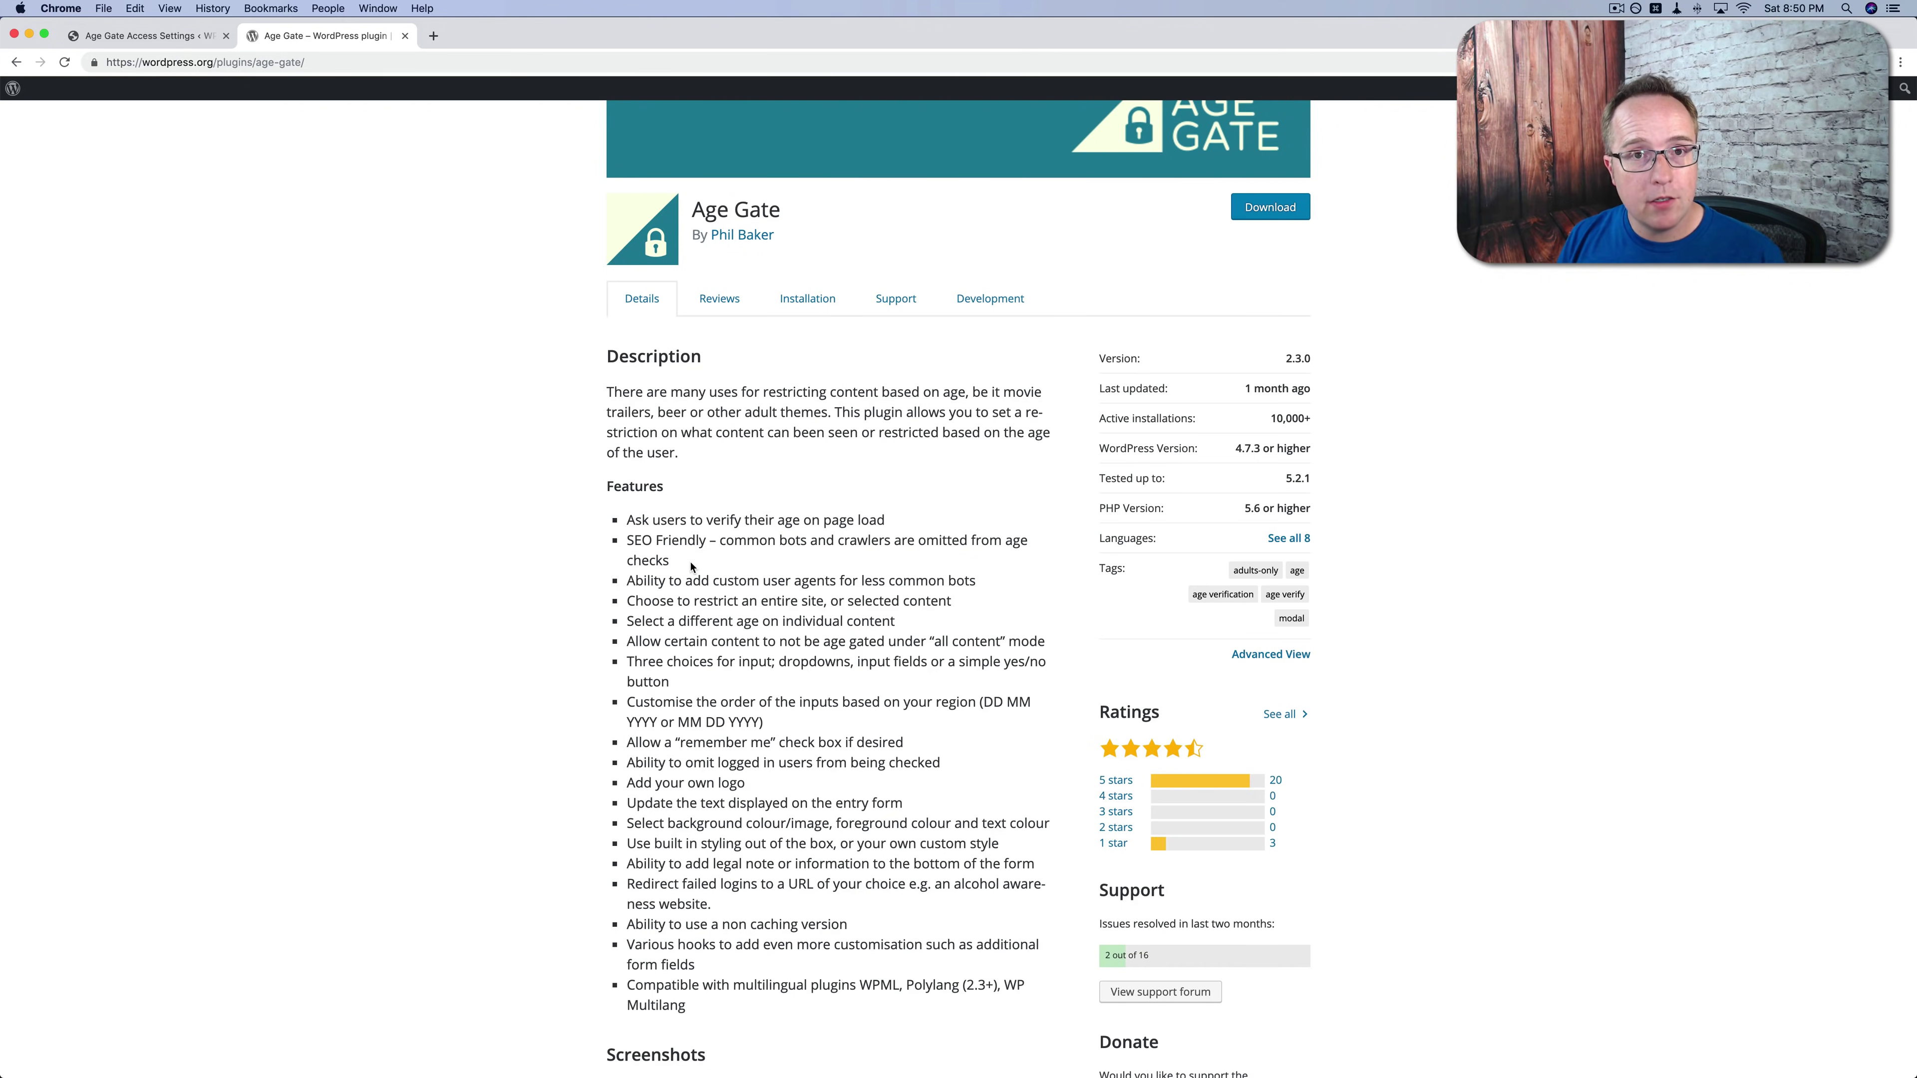
Check the Test page window, then return to the Age Gate Access Settings page.
left_click(154, 46)
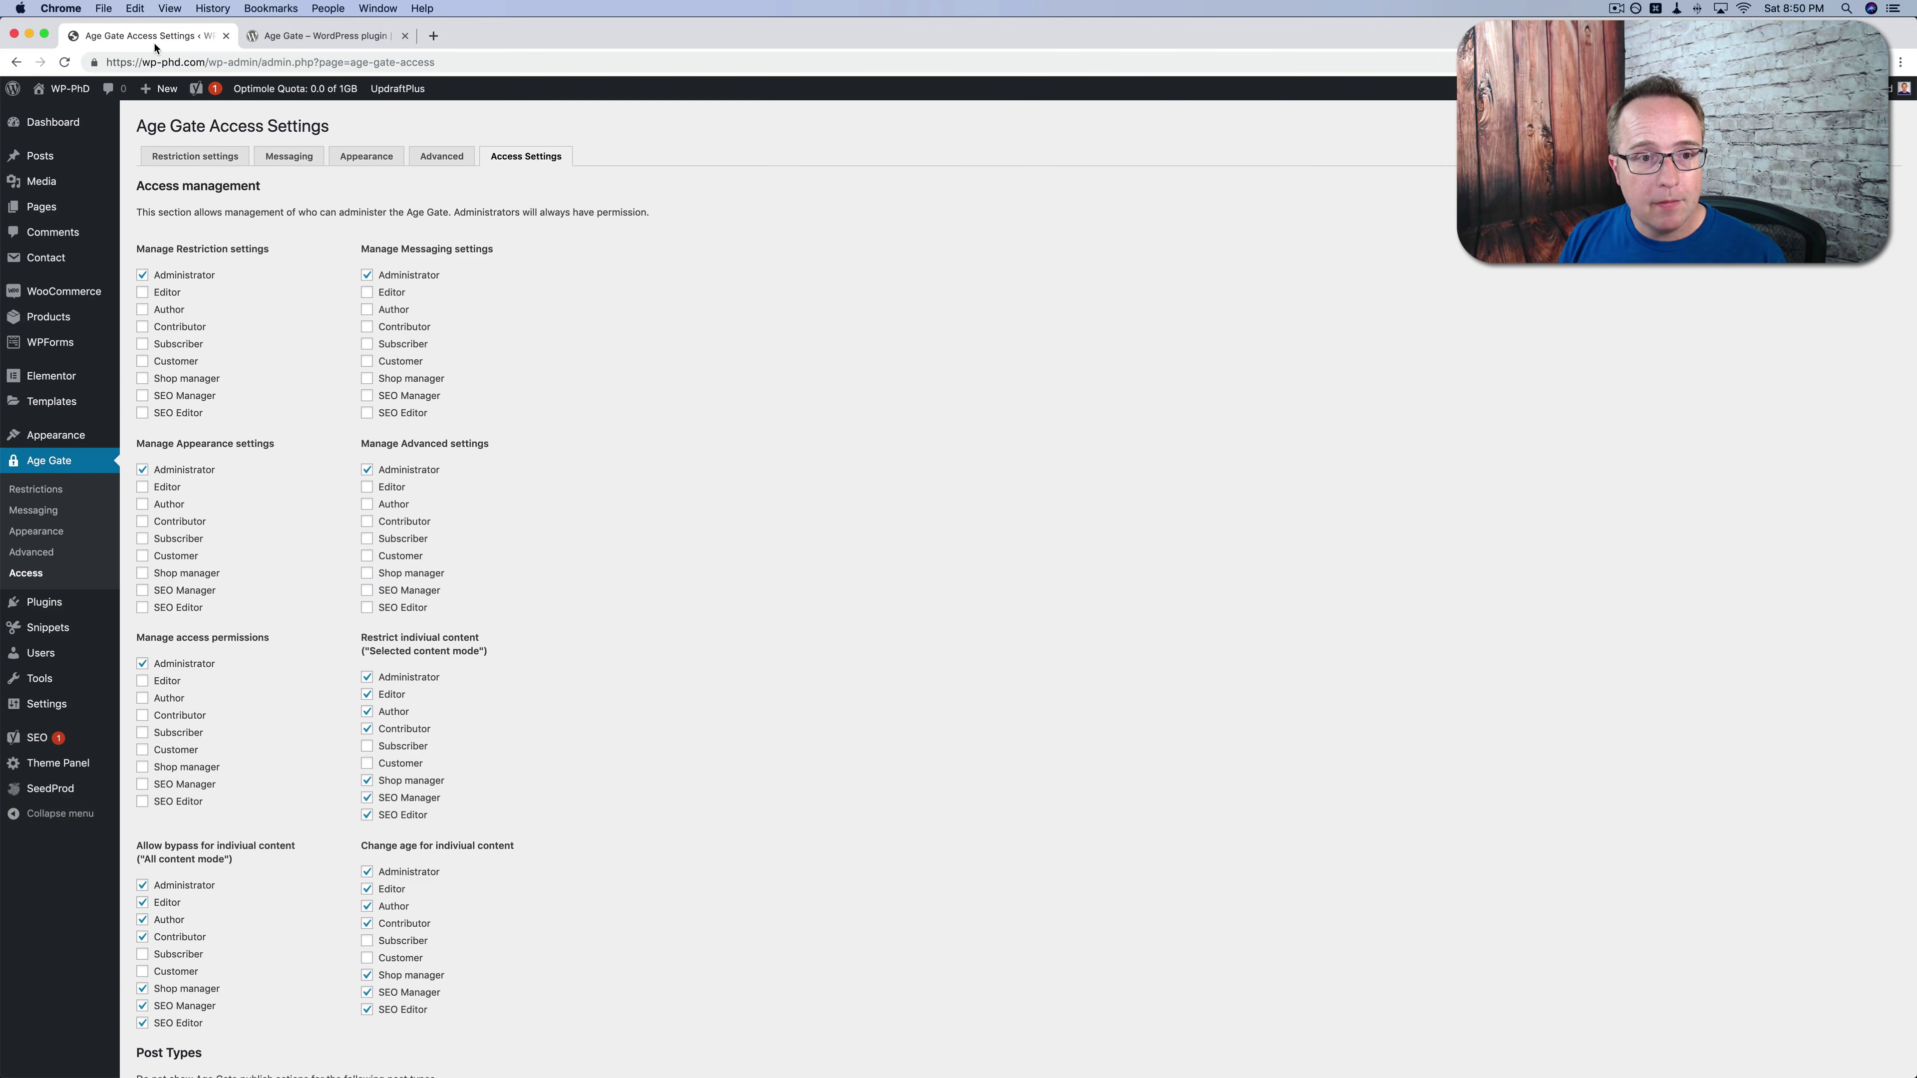
key("super+grave")
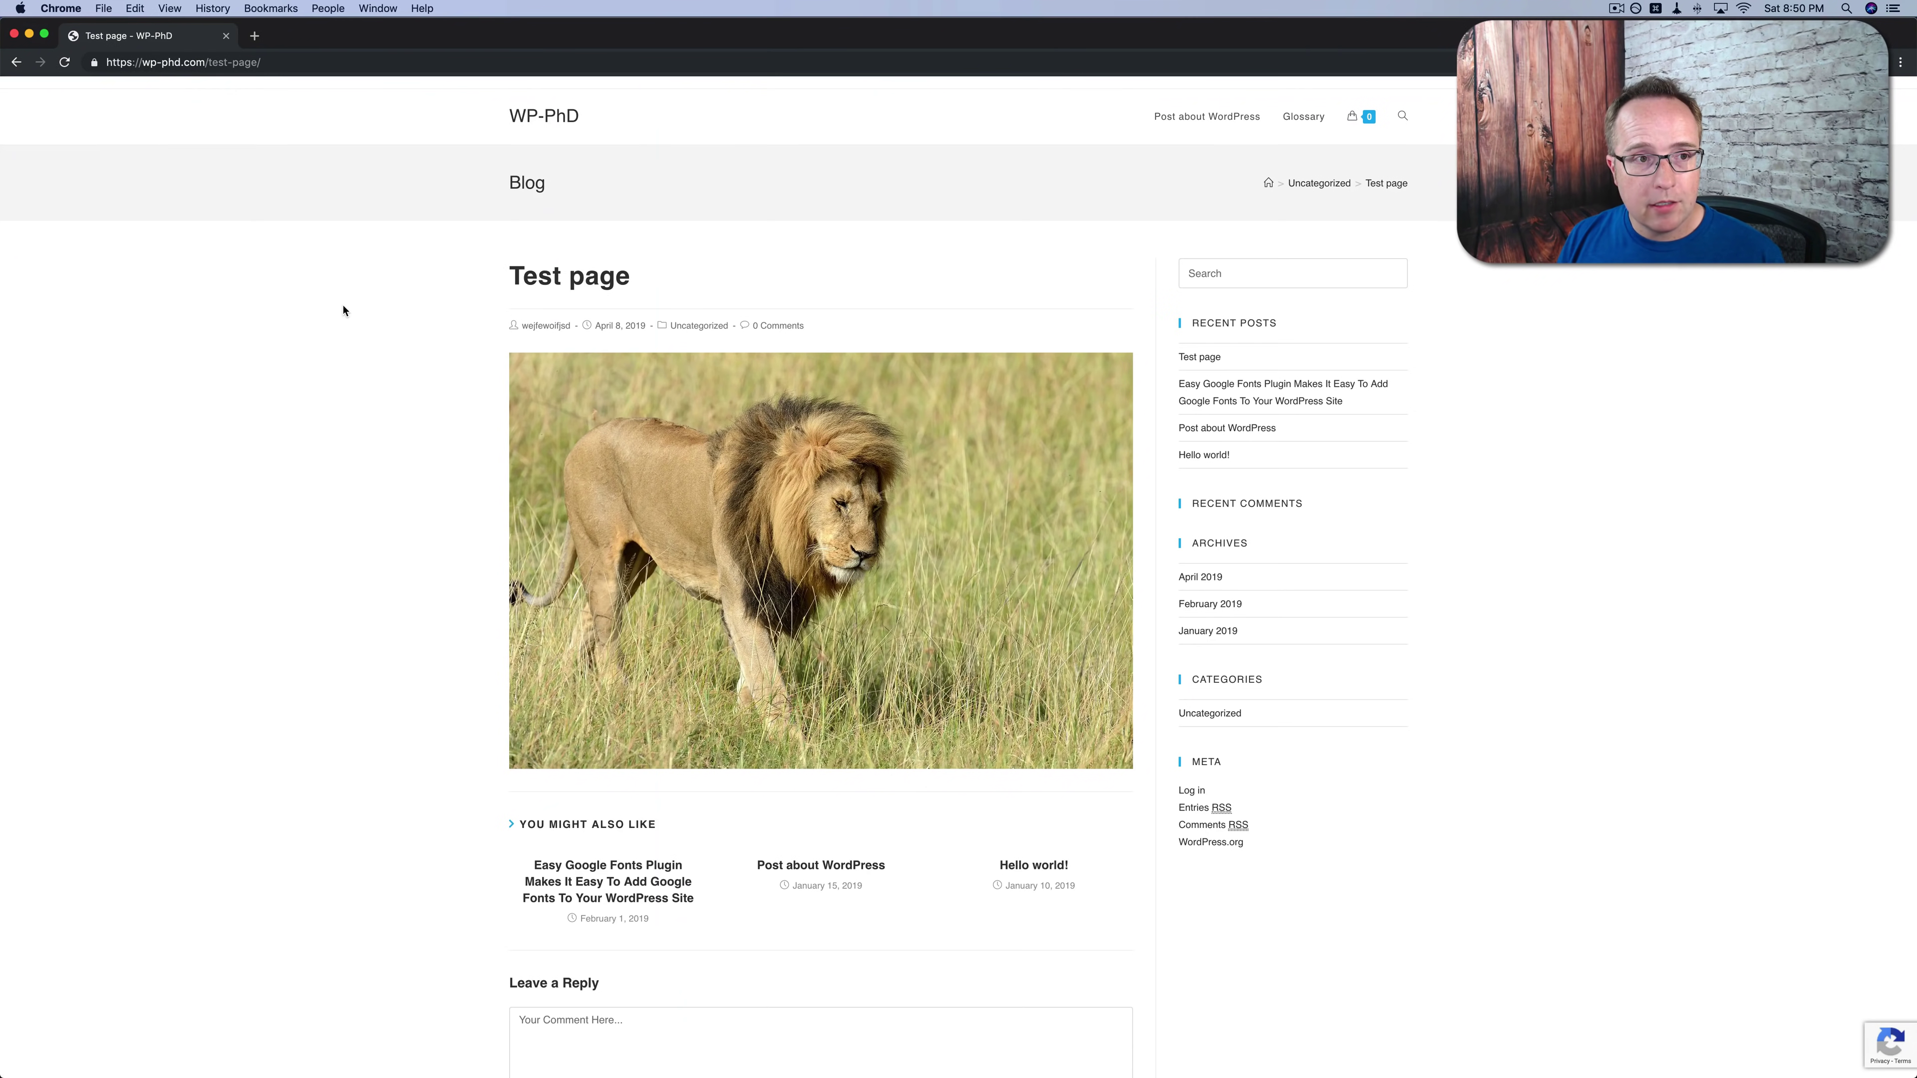
key("super+grave")
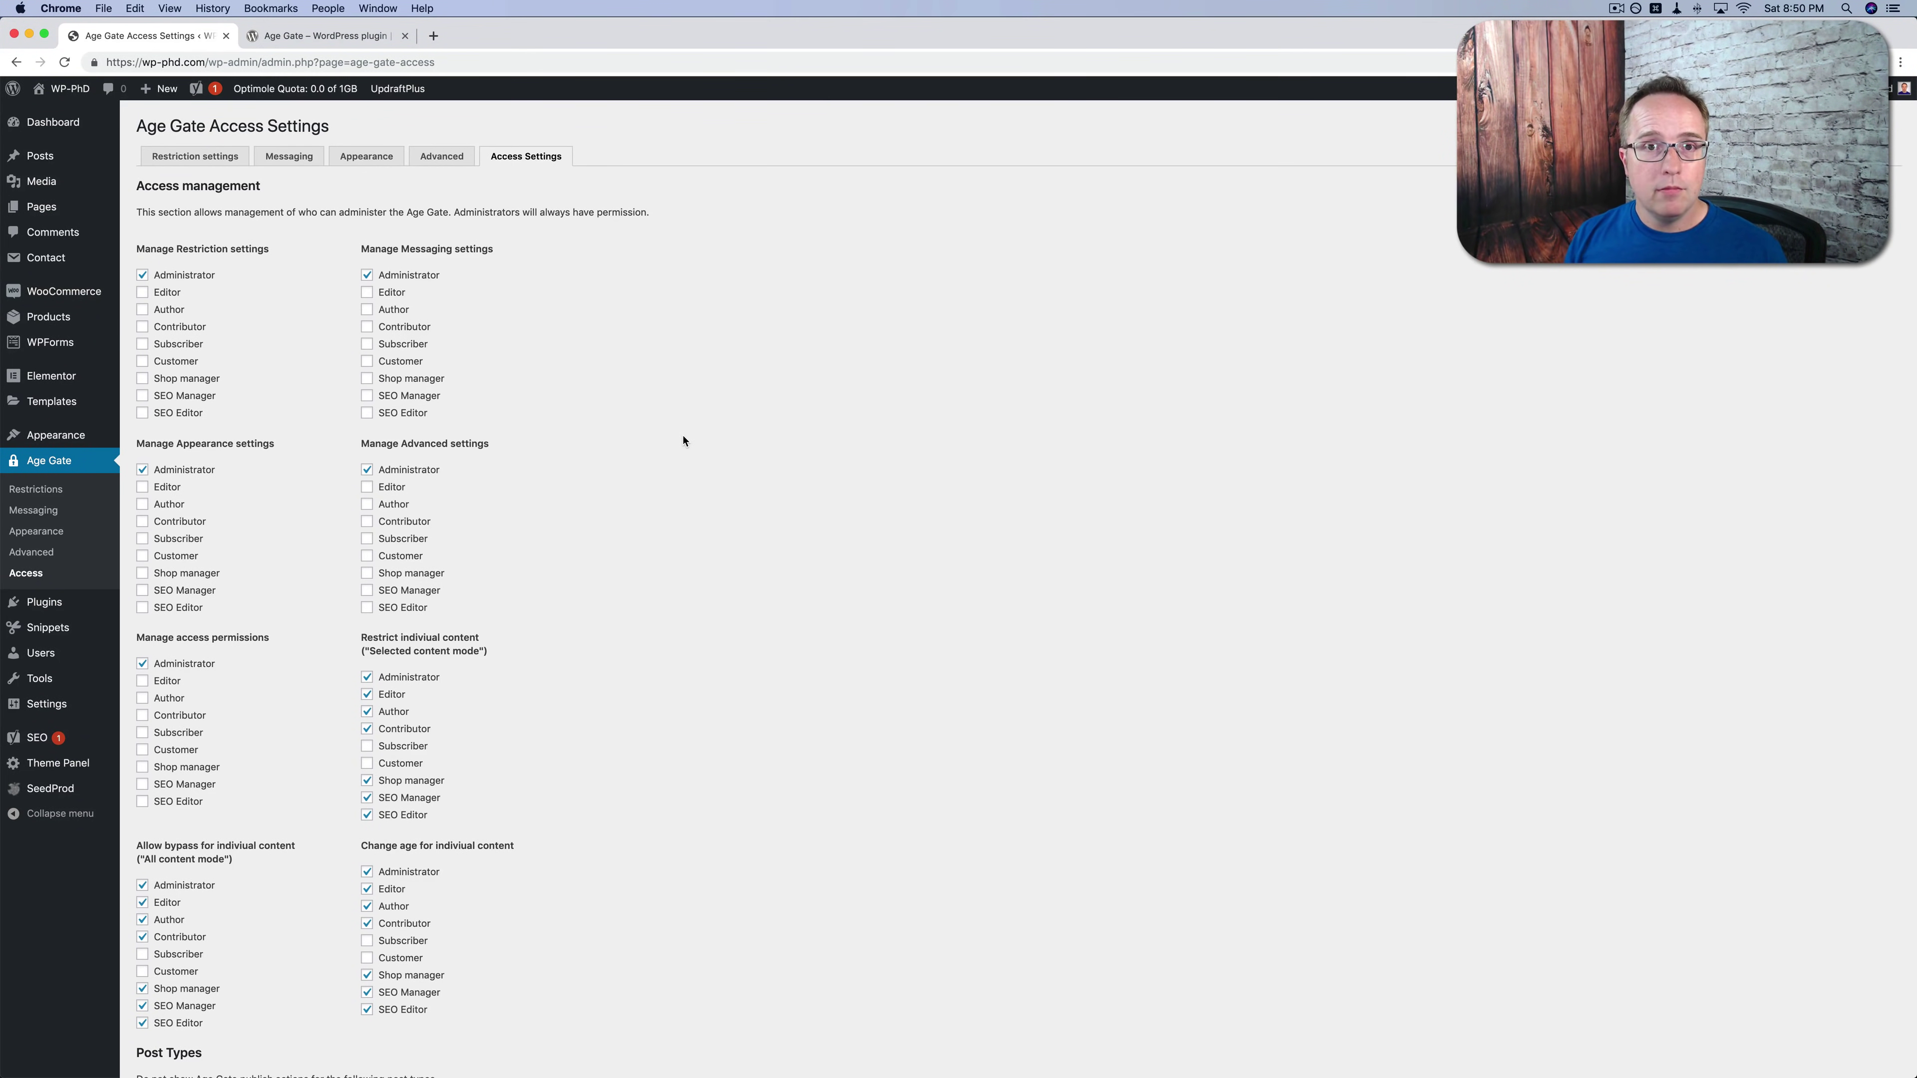